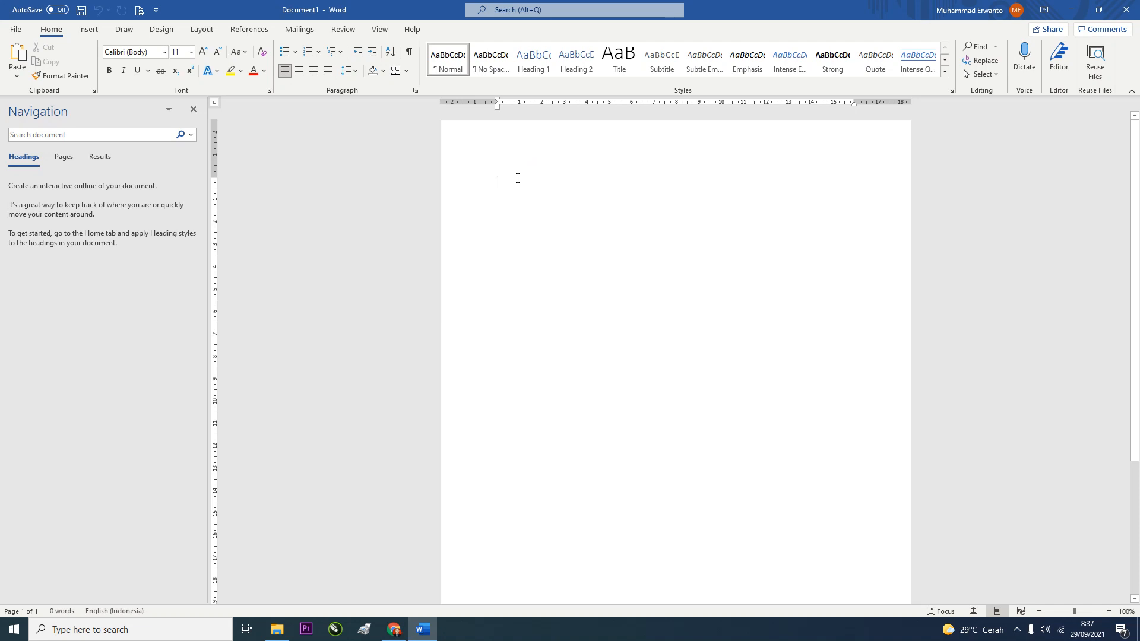
# Type MAKALAH and the title 'CARA MEMBUAT MAKALAH YANG BAIK DAN BENAR' on the cover
pyautogui.write('=')
pyautogui.press('BackSpace')
pyautogui.write('MAKALAH')
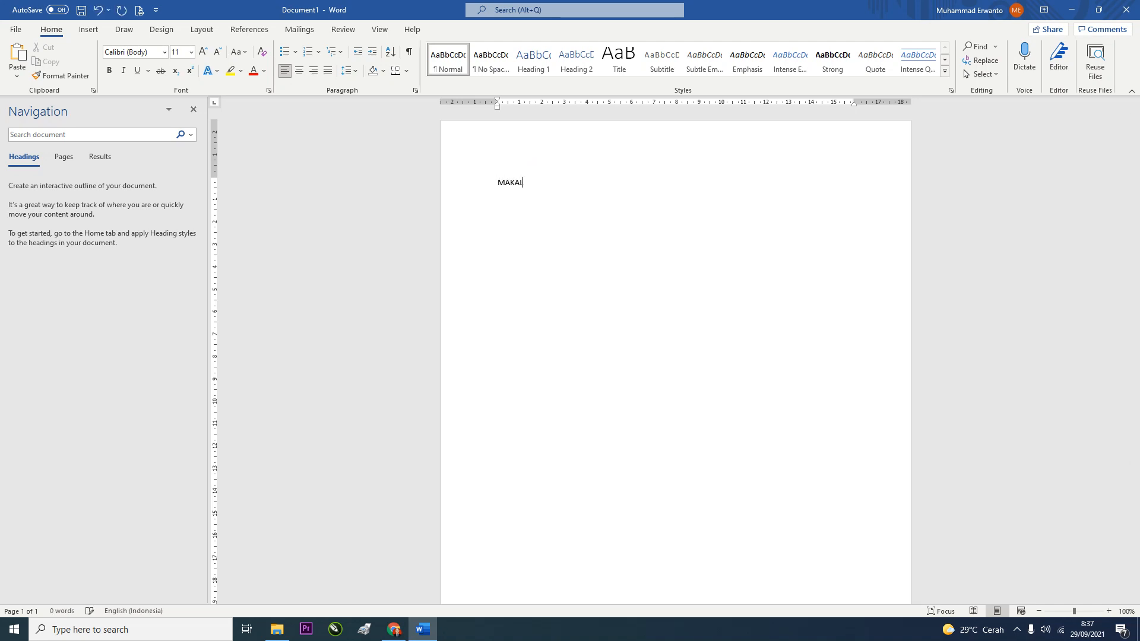
pyautogui.press('Return')
pyautogui.write('CARA MEMBUAT MAKALAH YANG BAIK DA B')
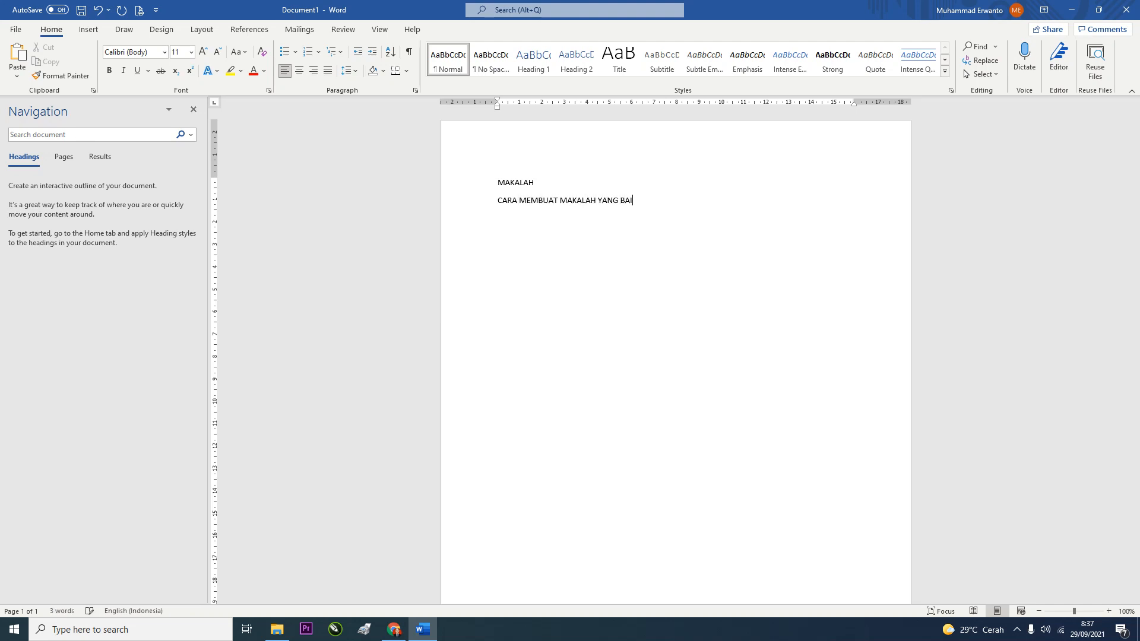
pyautogui.press('BackSpace')
pyautogui.press('BackSpace')
pyautogui.write('N BENAR')
# Add the author's name, student number, SEKOLAH TINGGI ILMU KOMPUTER, (POLTEK) CIREBON and 2021
pyautogui.press('BackSpace')
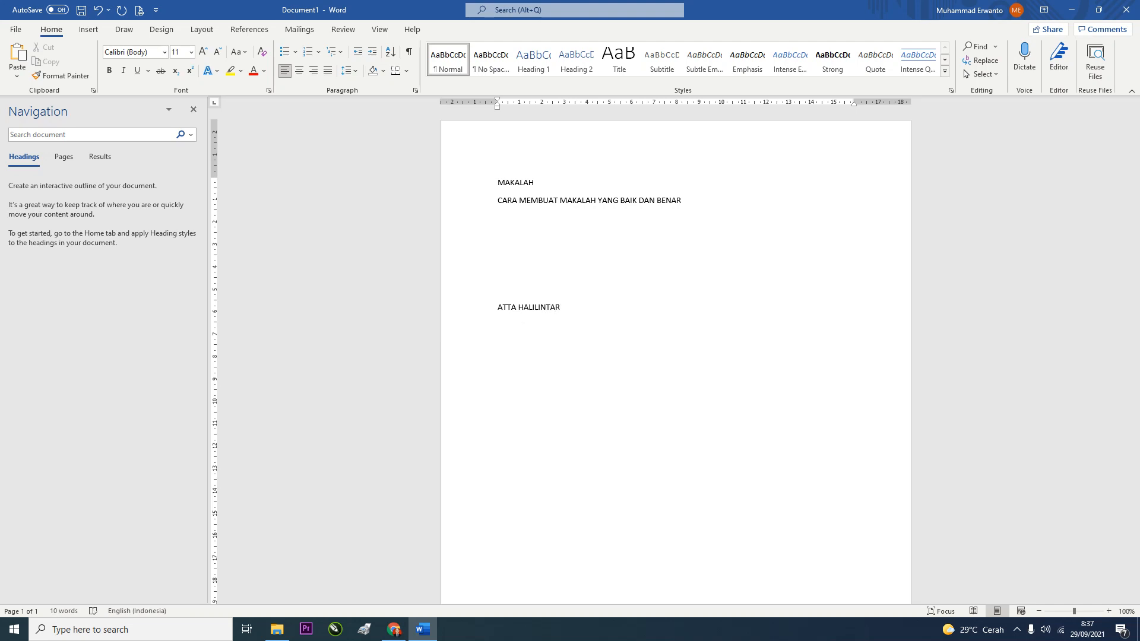
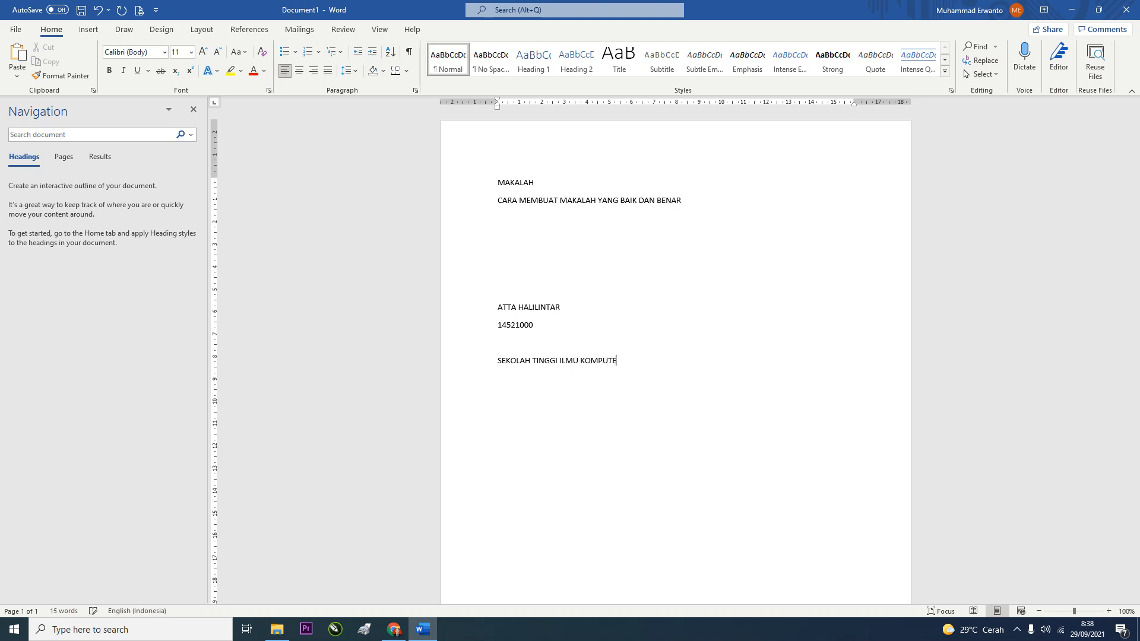
pyautogui.press('Return')
pyautogui.press('BackSpace')
pyautogui.press('BackSpace')
pyautogui.press('BackSpace')
pyautogui.press('BackSpace')
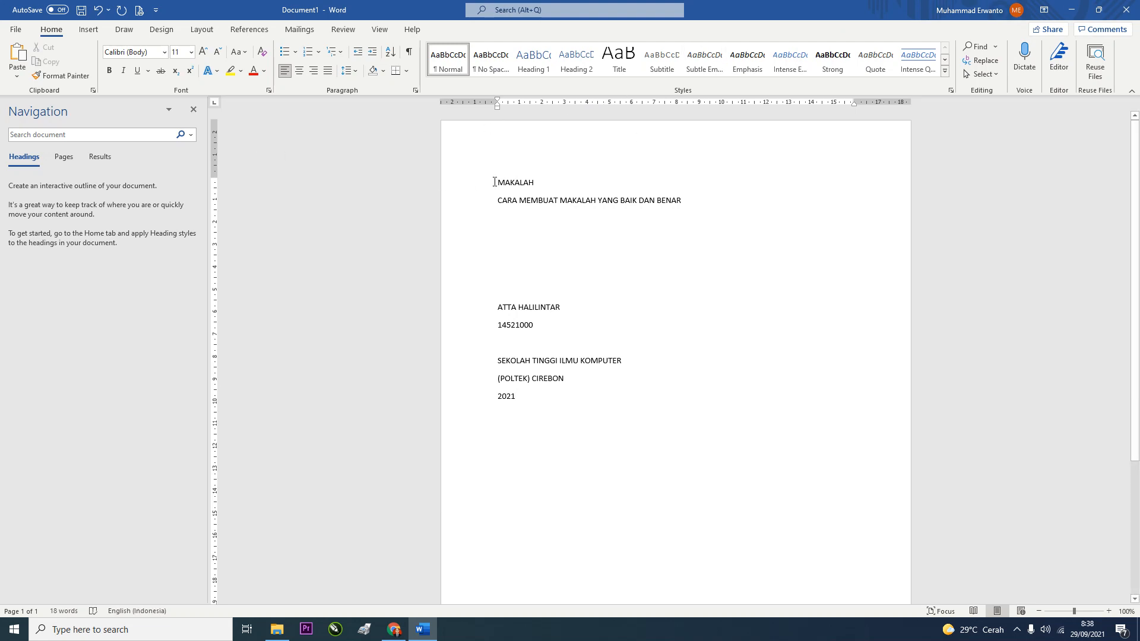
# Set all cover text to Times New Roman 12 pt and centre it
pyautogui.moveTo(493, 180); pyautogui.dragTo(518, 404)
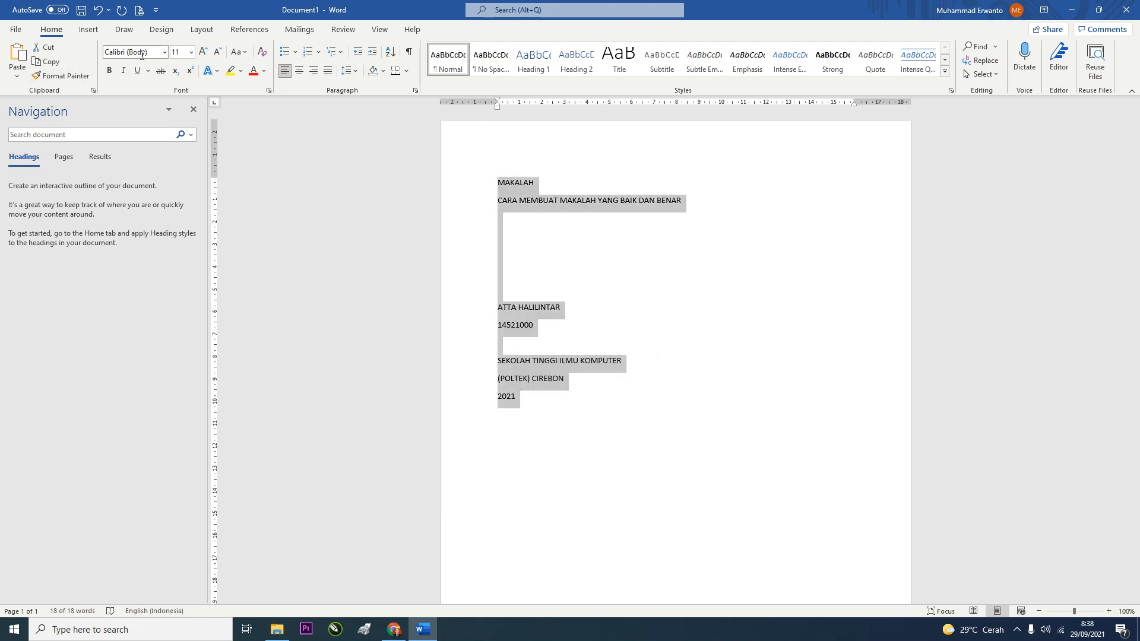
pyautogui.click(140, 53)
pyautogui.write('Times New Roman')
pyautogui.press('Return')
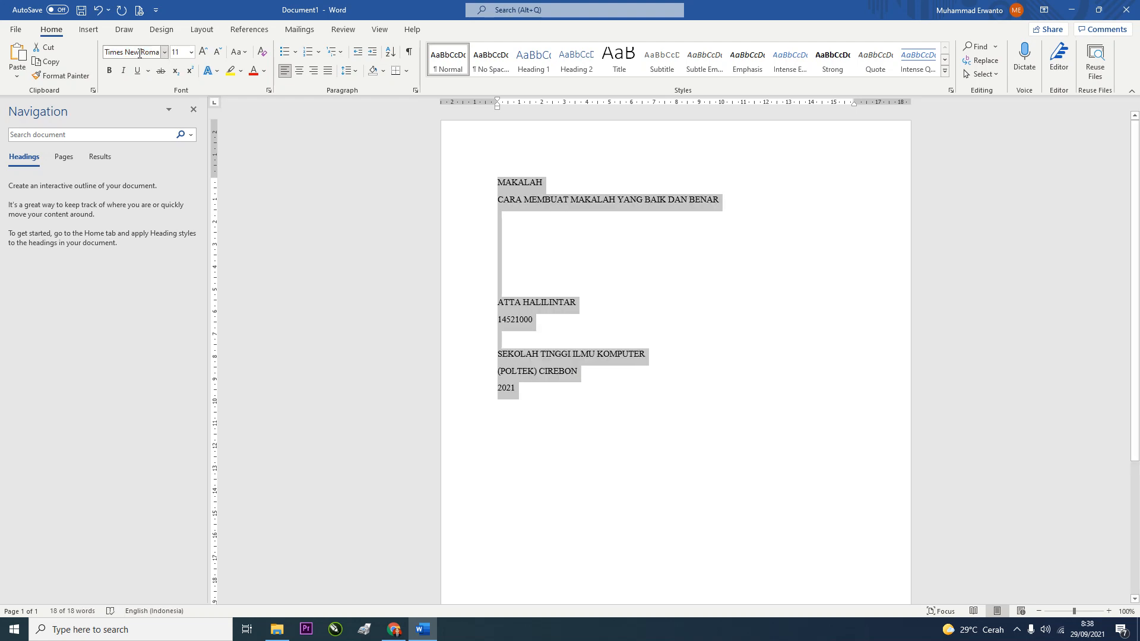
pyautogui.click(176, 52)
pyautogui.write('12')
pyautogui.press('Return')
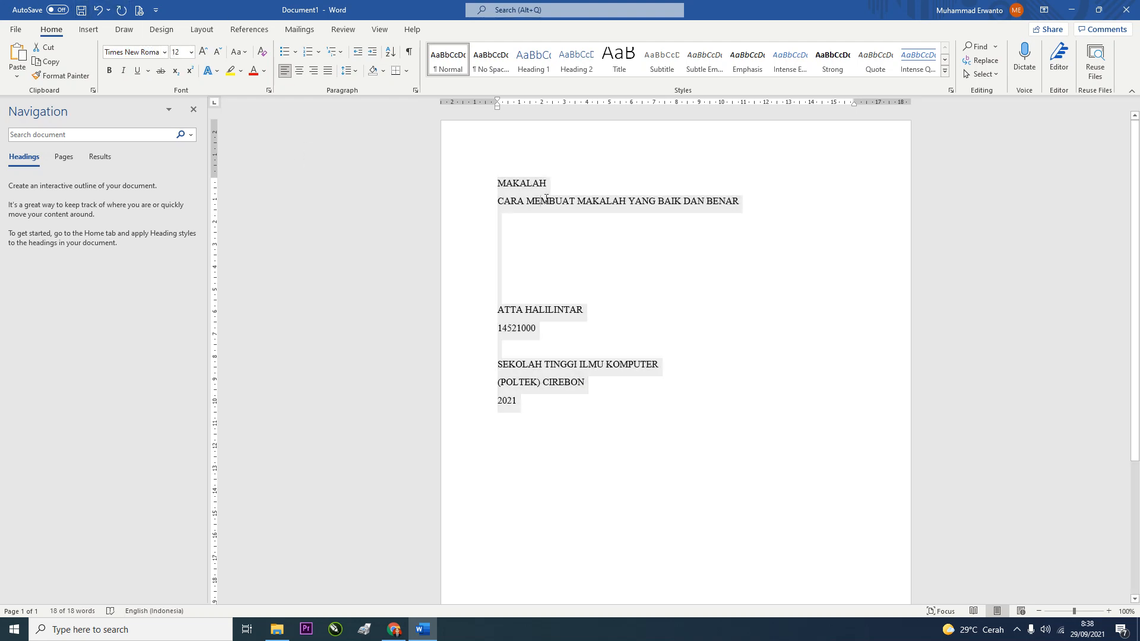
pyautogui.click(739, 202)
pyautogui.moveTo(738, 201); pyautogui.dragTo(526, 202)
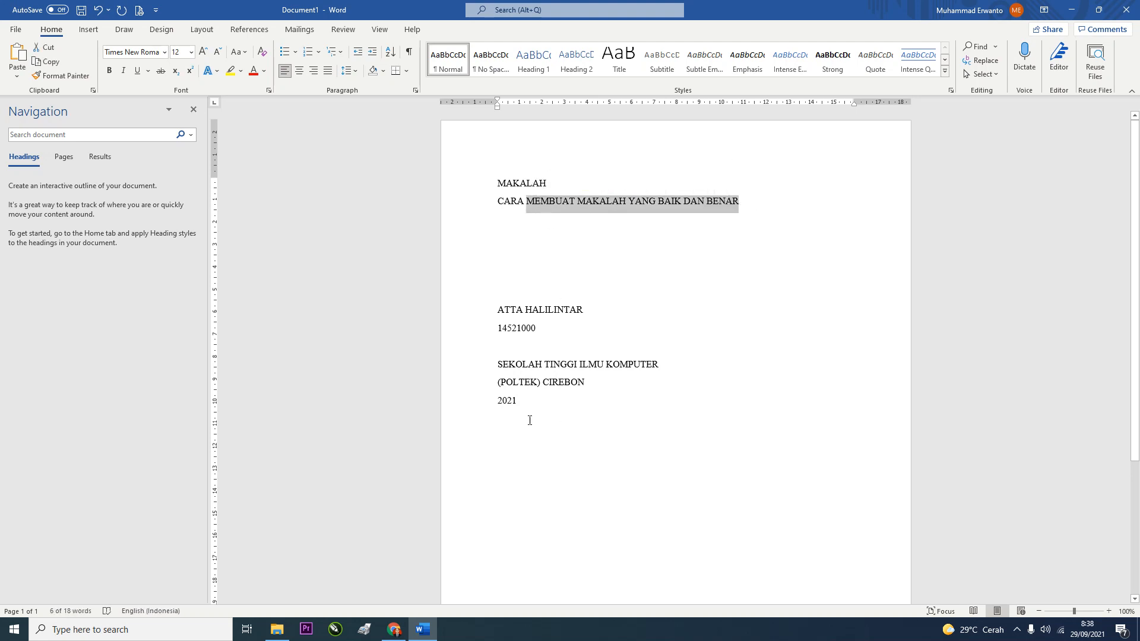
pyautogui.moveTo(530, 420); pyautogui.dragTo(502, 190)
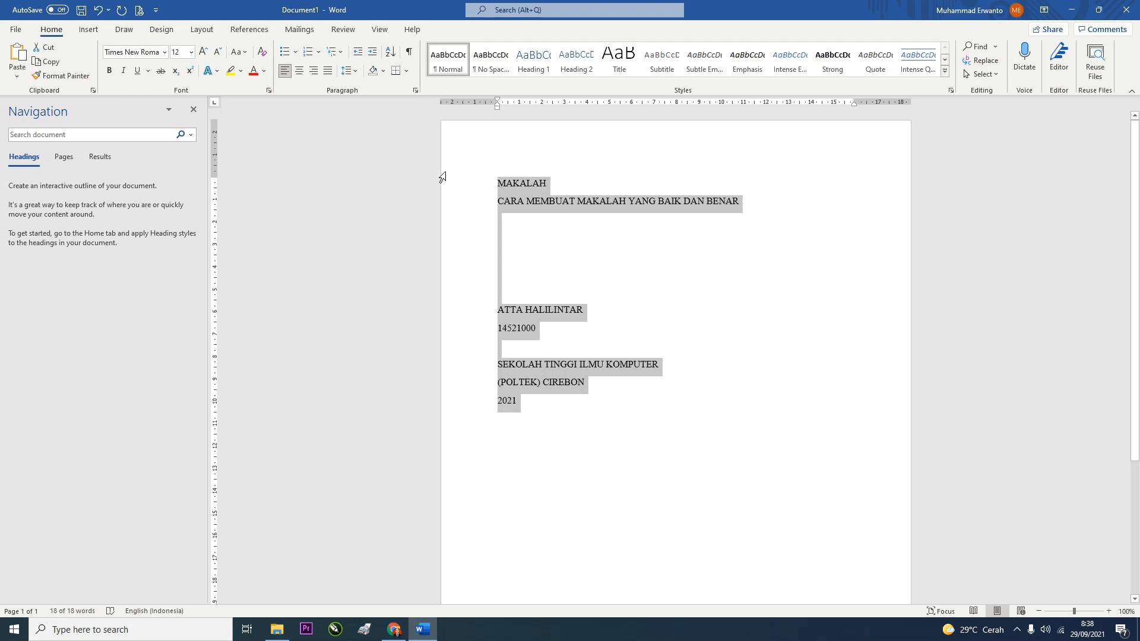
pyautogui.click(301, 74)
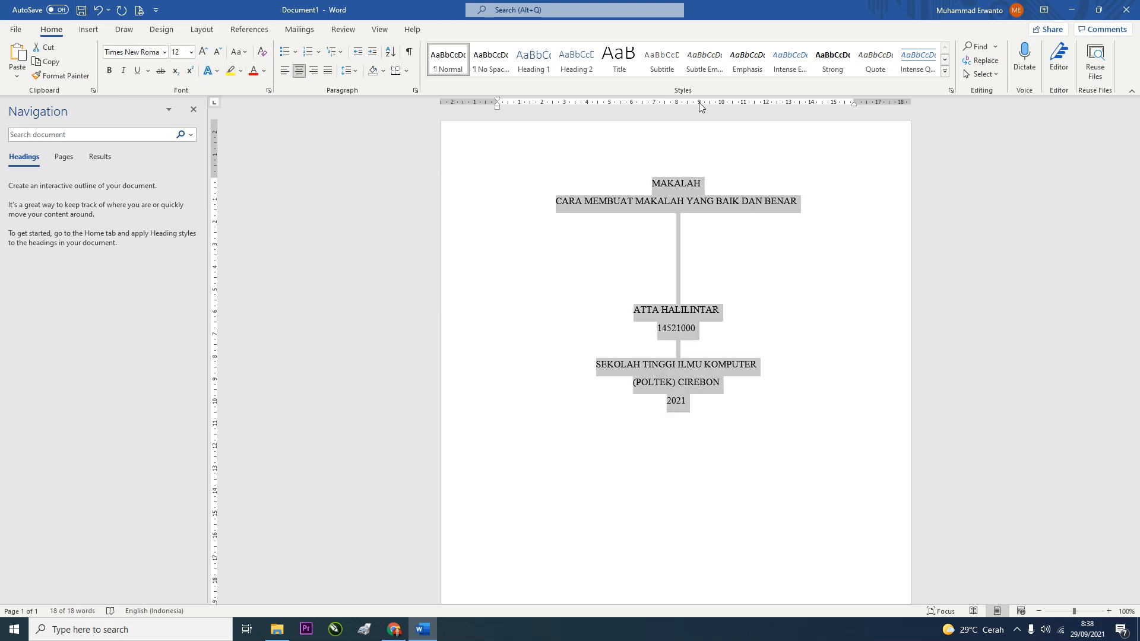
pyautogui.click(683, 246)
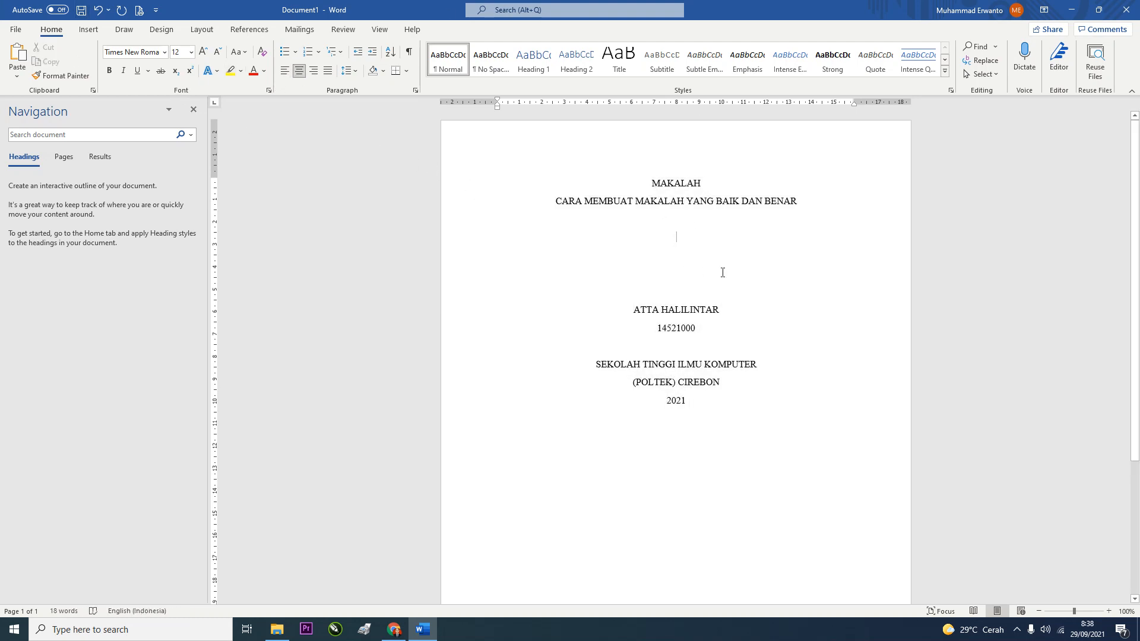
# Bold MAKALAH, make the title 14 pt bold, and add blank lines below the title
pyautogui.moveTo(799, 205); pyautogui.dragTo(705, 186)
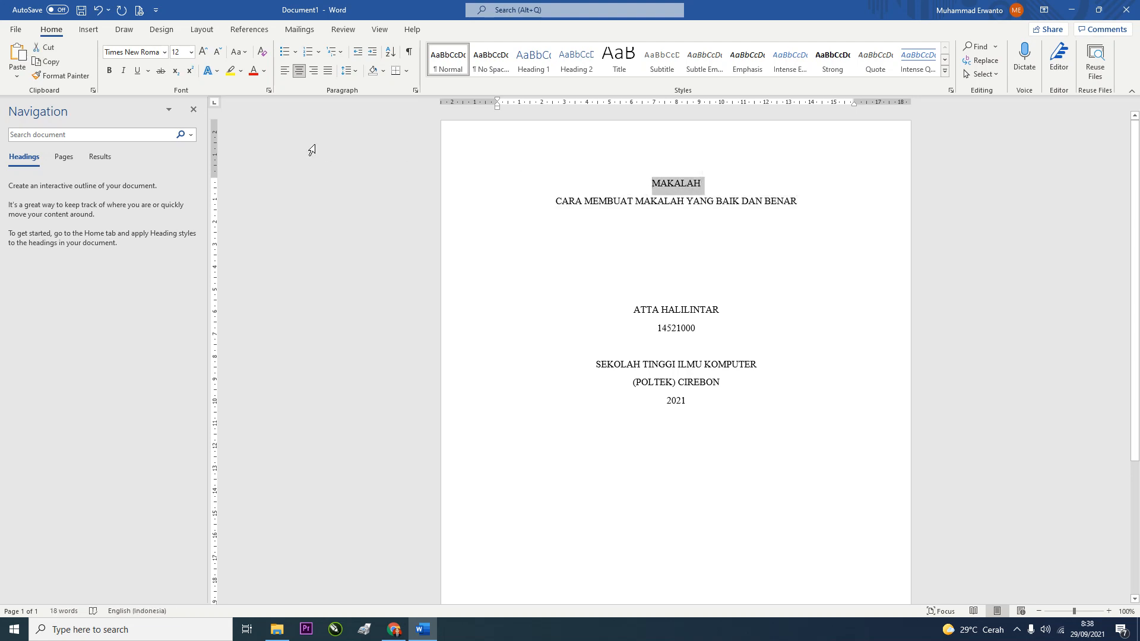
pyautogui.hotkey('ctrl', 'b')
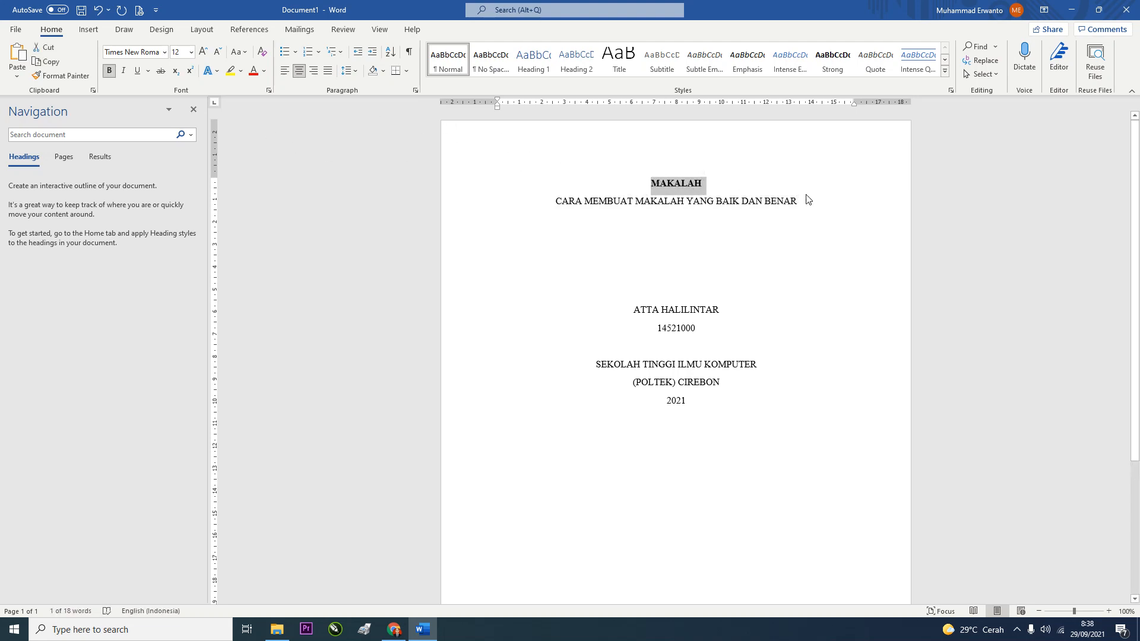
pyautogui.moveTo(802, 203); pyautogui.dragTo(555, 201)
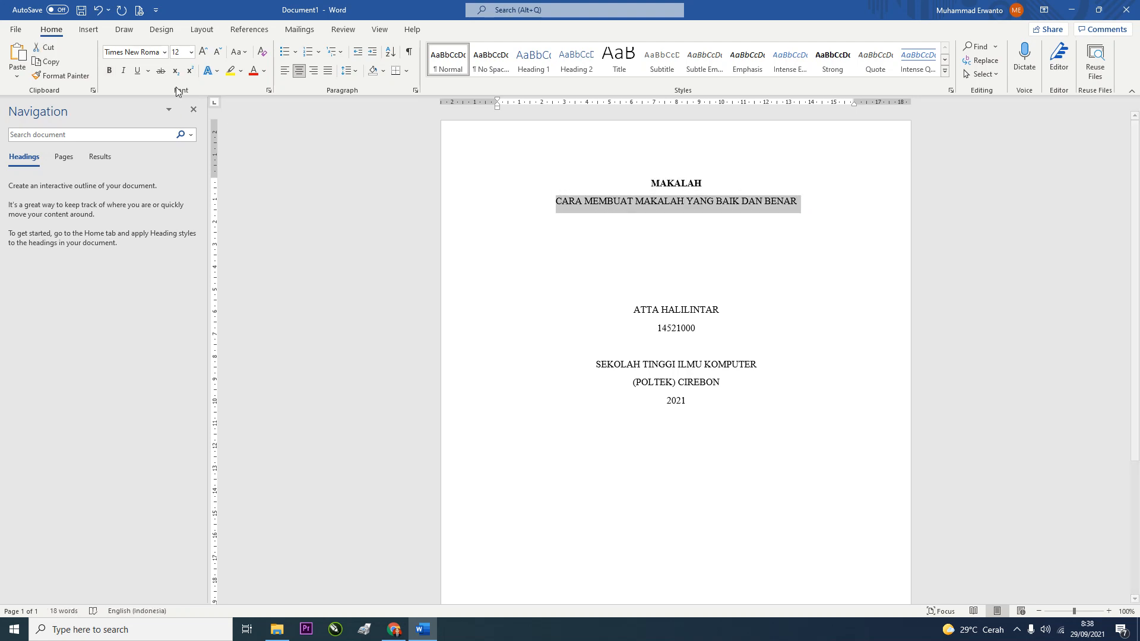
pyautogui.click(177, 54)
pyautogui.write('14')
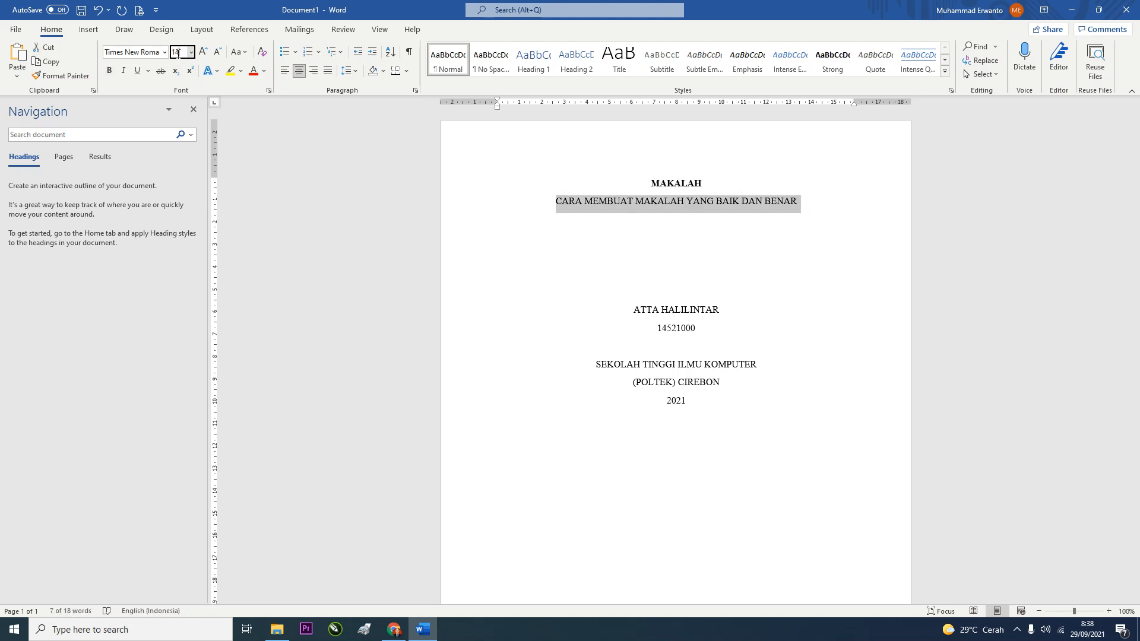
pyautogui.press('Return')
pyautogui.hotkey('ctrl', 'b')
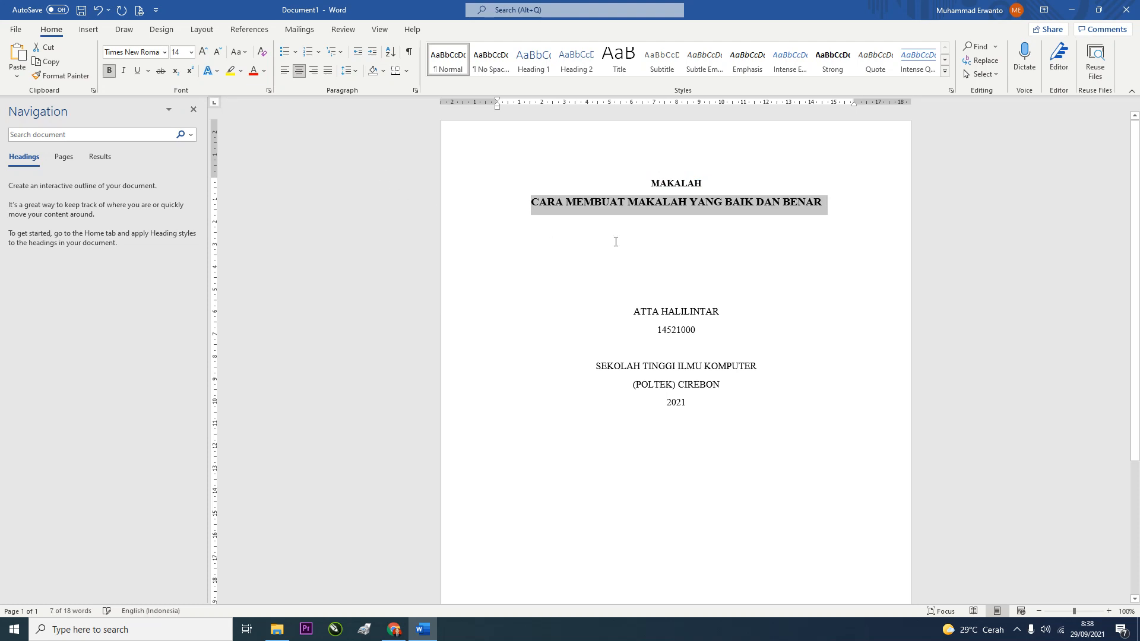
pyautogui.click(690, 261)
pyautogui.press('Return')
pyautogui.press('Return')
pyautogui.press('Return')
pyautogui.press('Return')
pyautogui.press('Return')
pyautogui.press('Return')
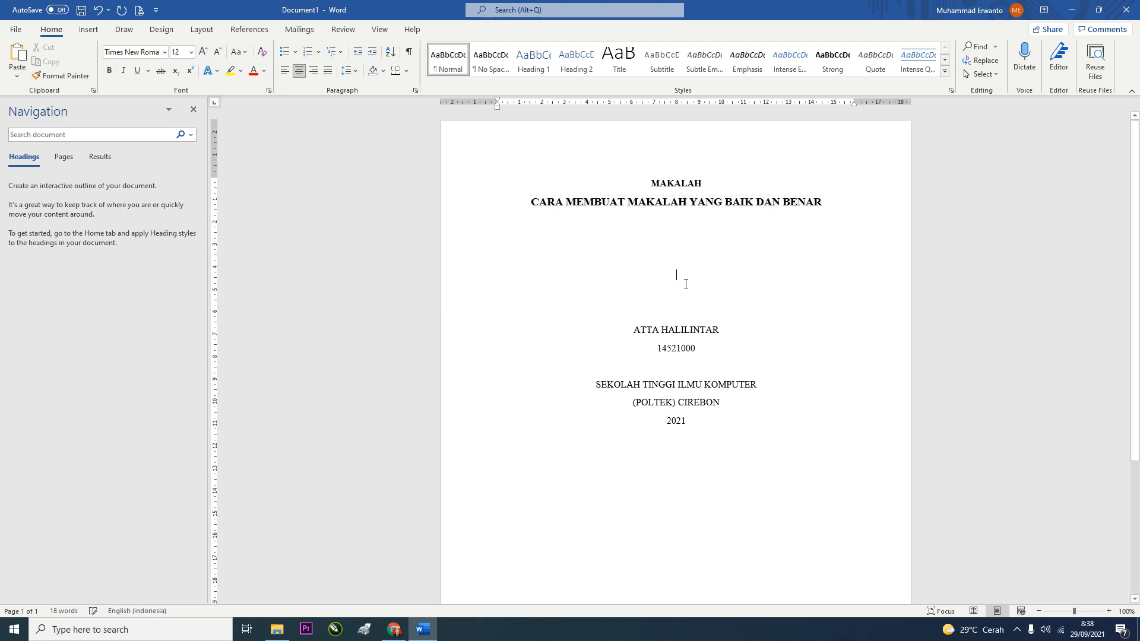
pyautogui.press('Return')
pyautogui.press('Return')
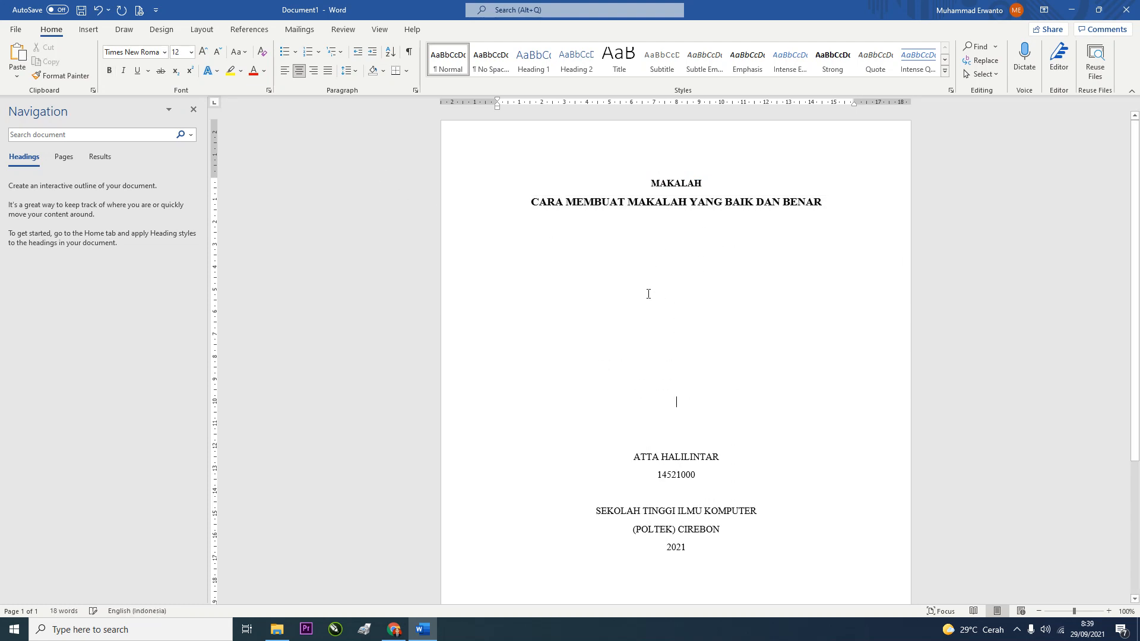
pyautogui.click(87, 31)
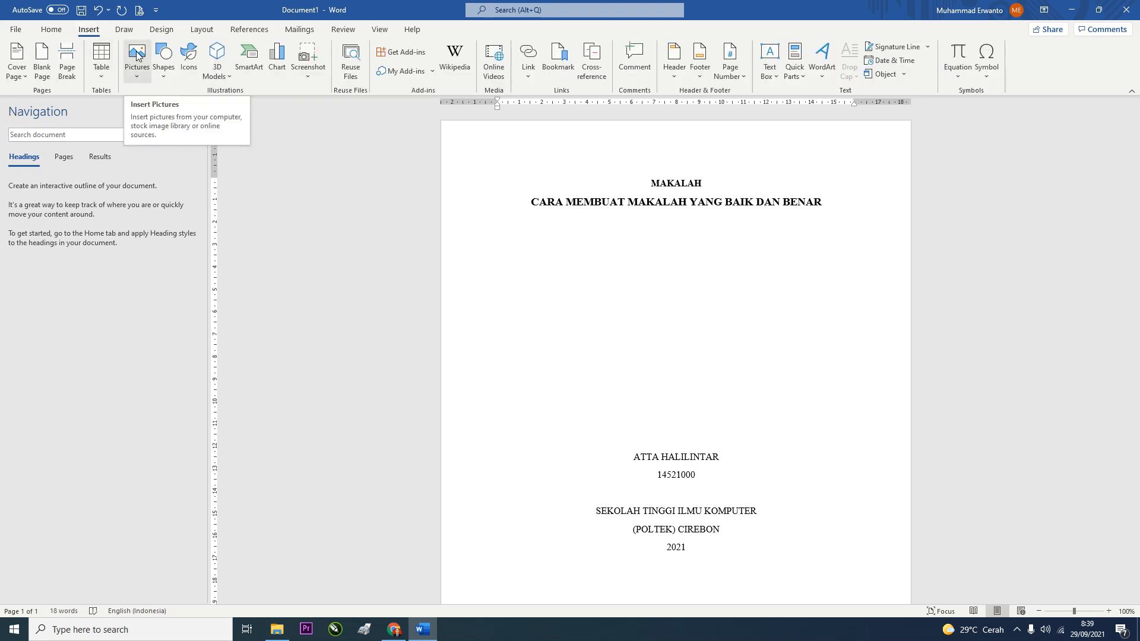
# Insert the picture seamolec (1).png from the Downloads folder onto the cover
pyautogui.click(137, 55)
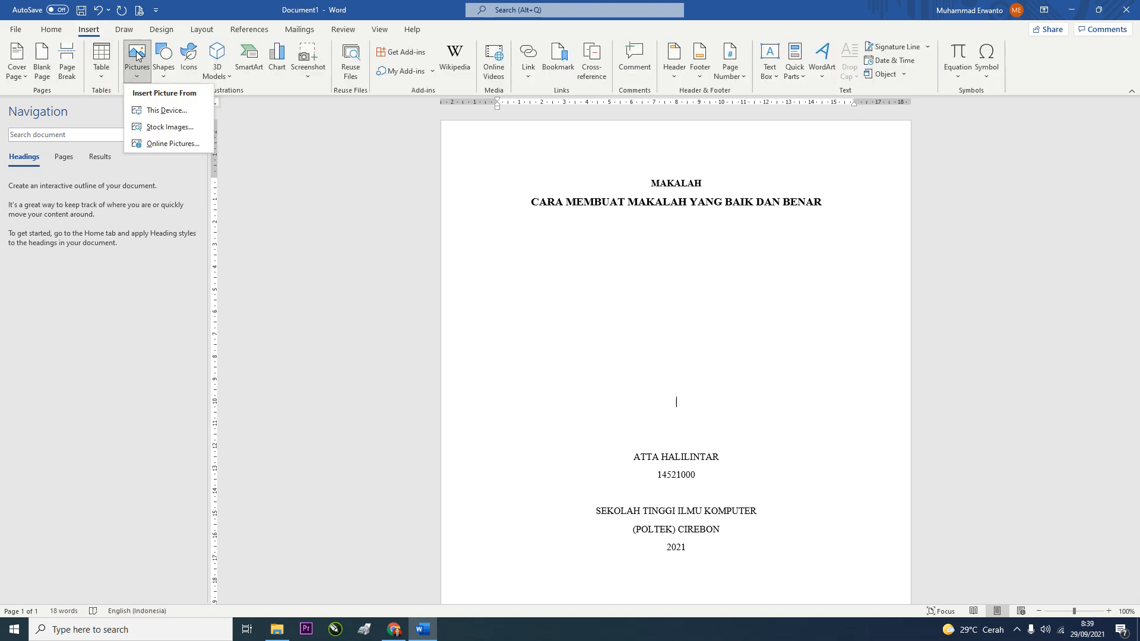
pyautogui.click(157, 113)
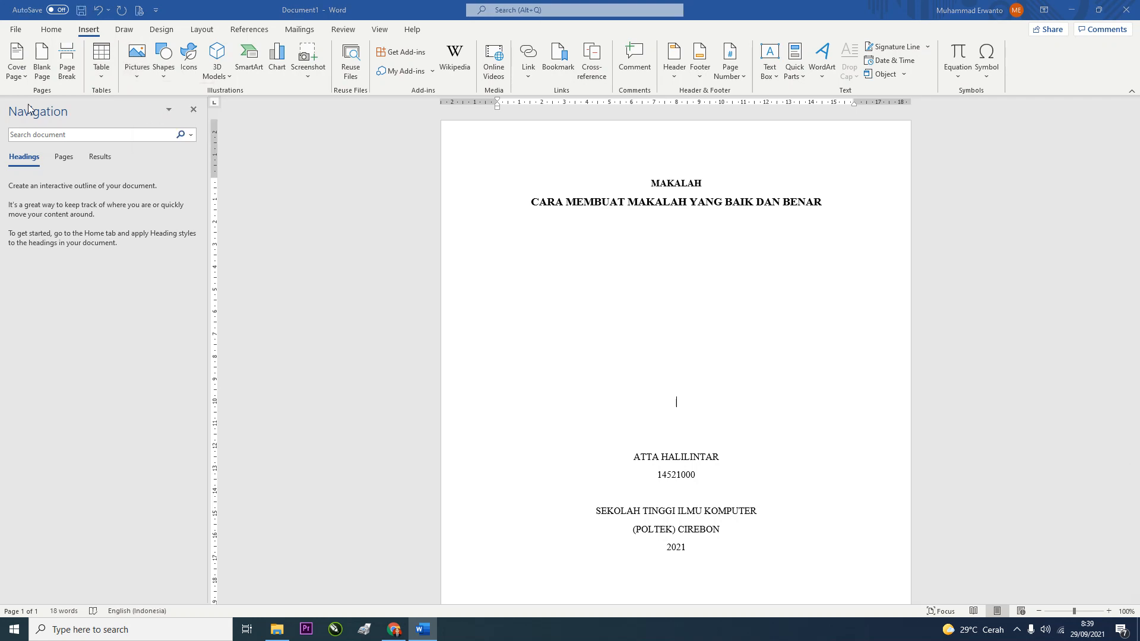
pyautogui.scroll(-2, 386, 148)
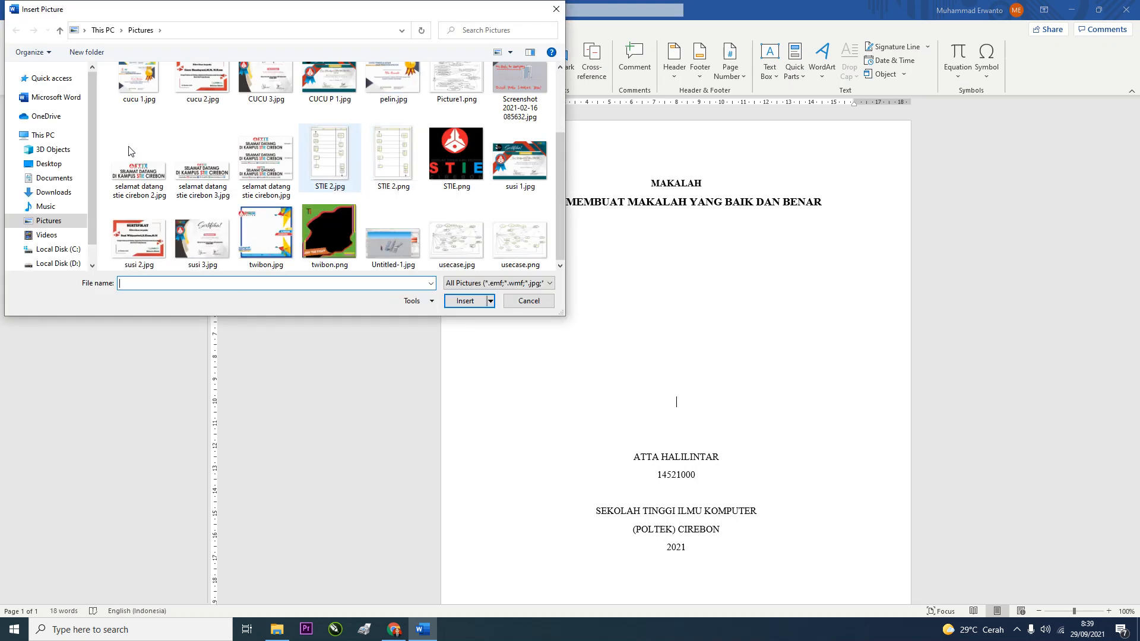
pyautogui.click(53, 192)
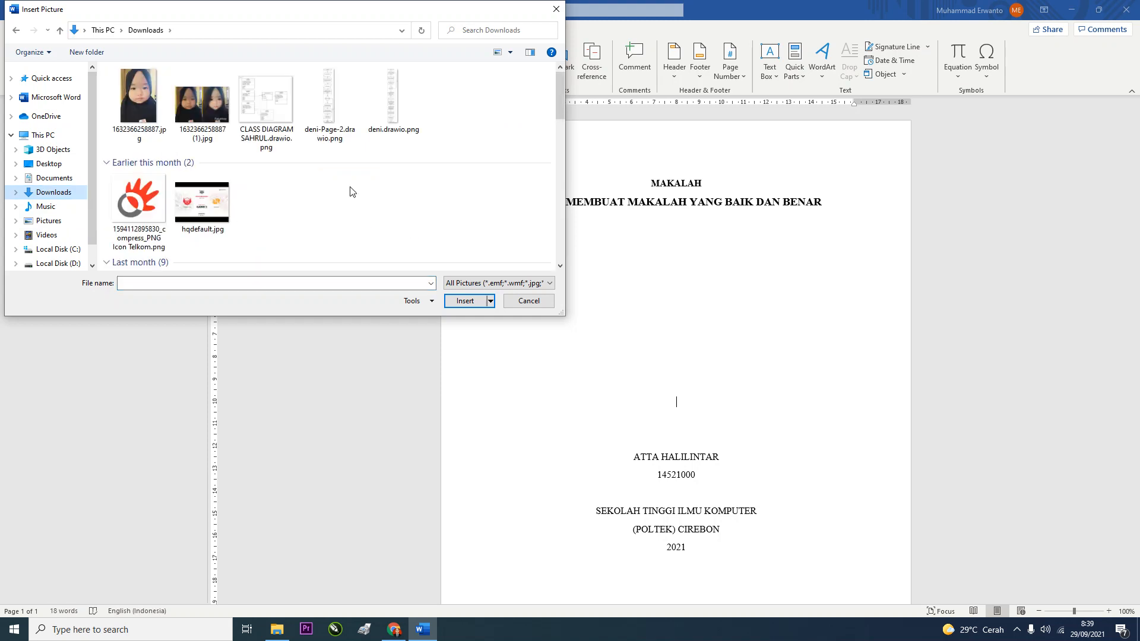
pyautogui.scroll(-3, 348, 190)
pyautogui.click(395, 196)
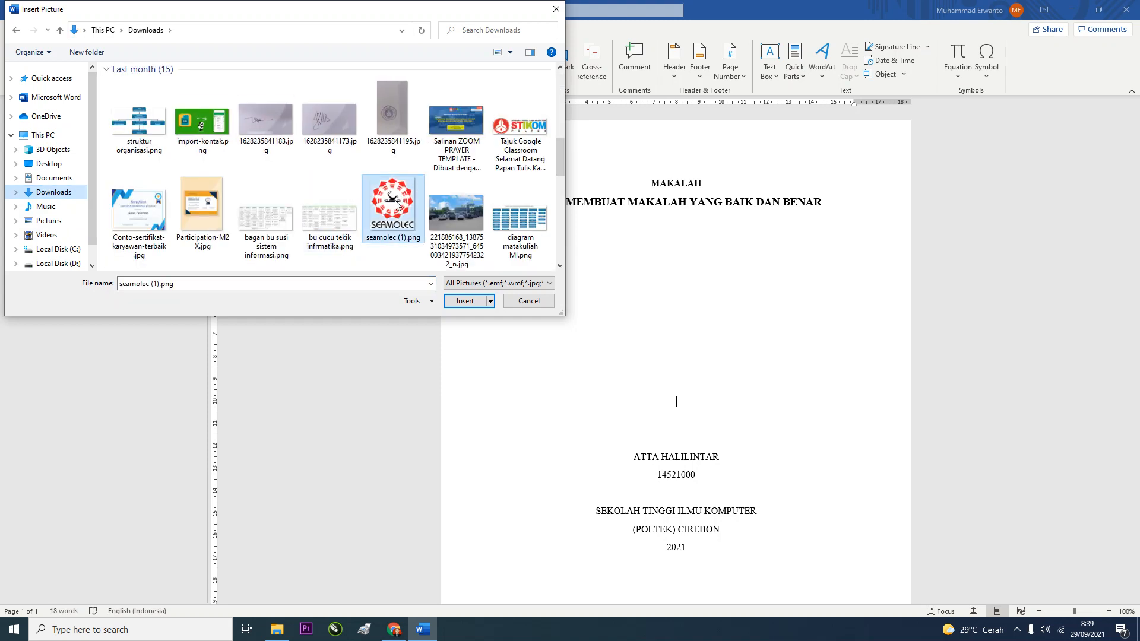
pyautogui.click(479, 303)
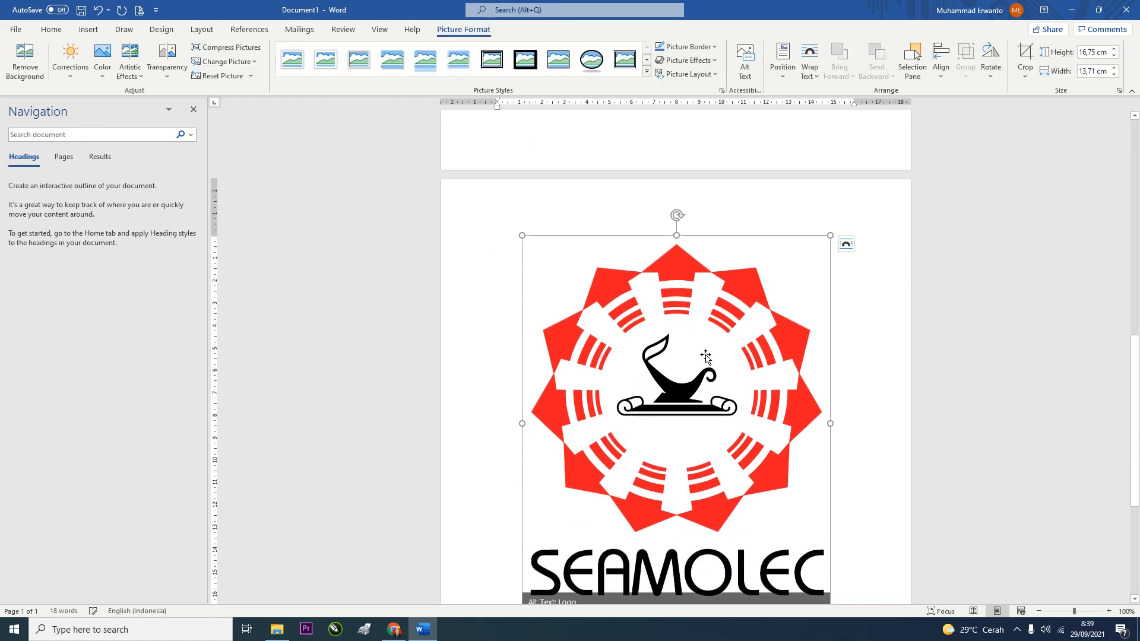
# Set the logo to In Front of Text, shrink it, and centre it above the author's name
pyautogui.click(847, 246)
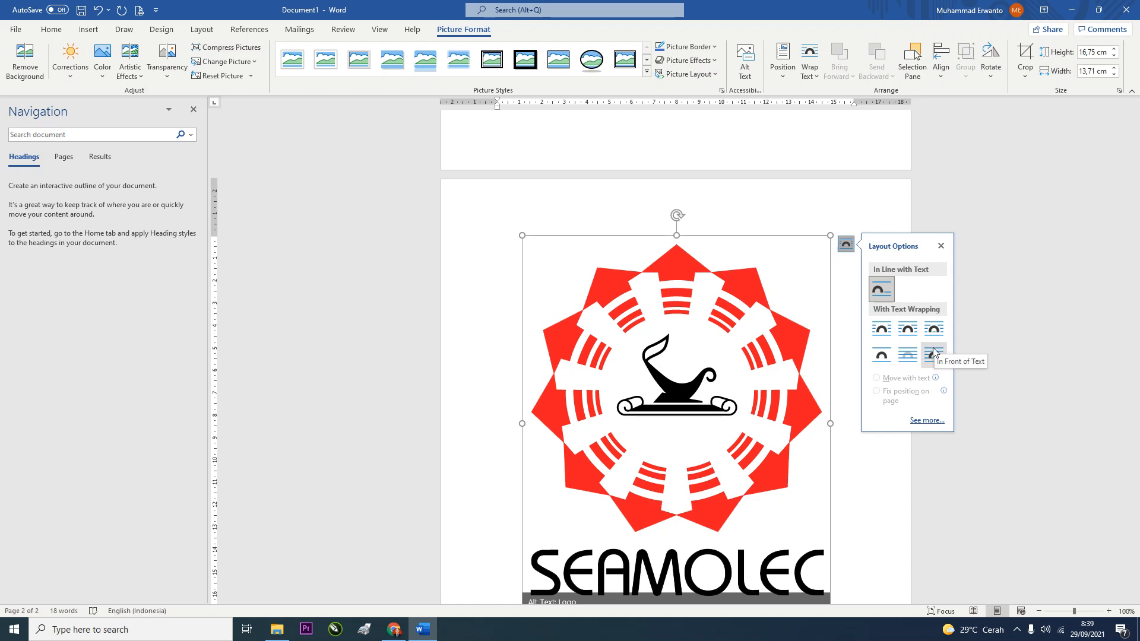
pyautogui.click(933, 353)
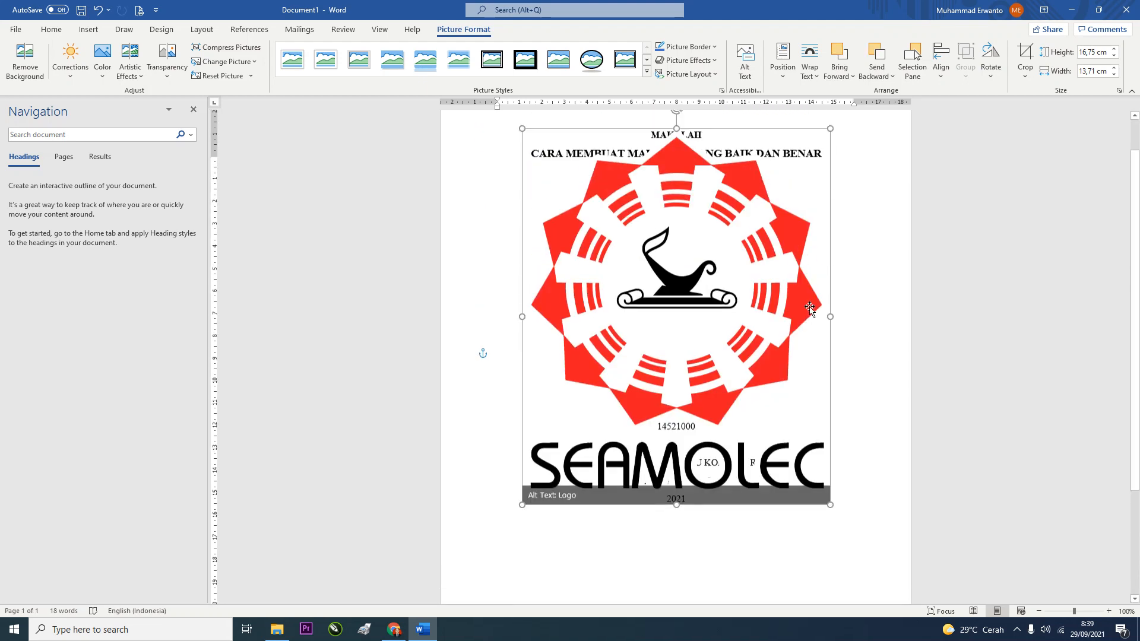
pyautogui.moveTo(829, 176); pyautogui.dragTo(671, 457)
pyautogui.moveTo(609, 478); pyautogui.dragTo(690, 355)
pyautogui.moveTo(754, 248); pyautogui.dragTo(746, 257)
pyautogui.moveTo(706, 321); pyautogui.dragTo(712, 325)
pyautogui.click(776, 429)
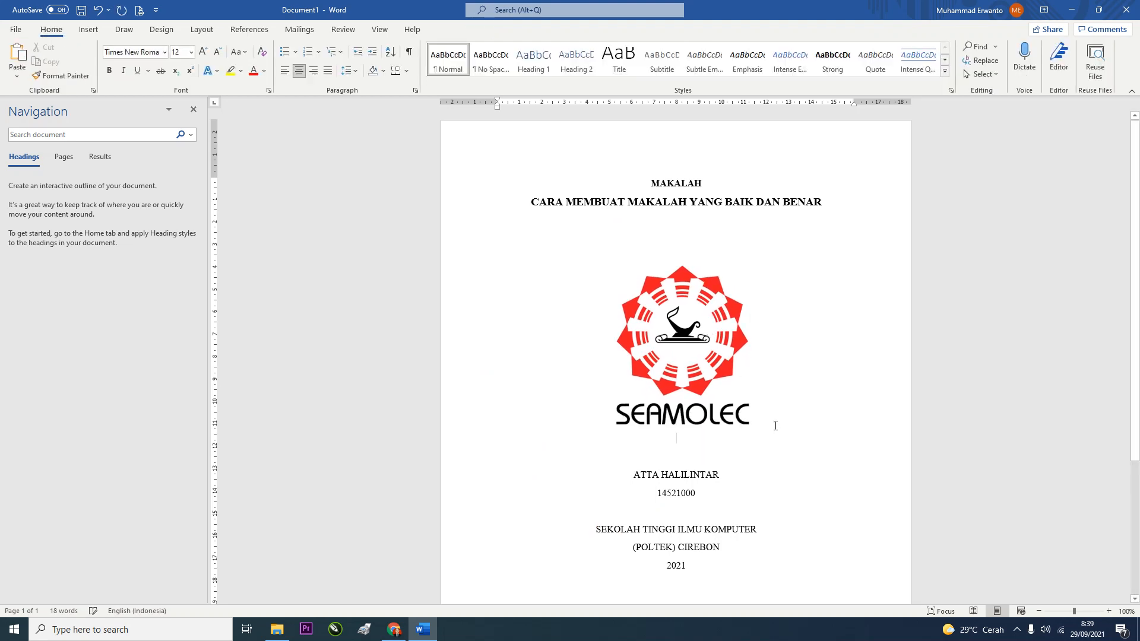
# Make the name and student number lines and the institution and year lines bold
pyautogui.scroll(-2, 775, 416)
pyautogui.scroll(3, 777, 380)
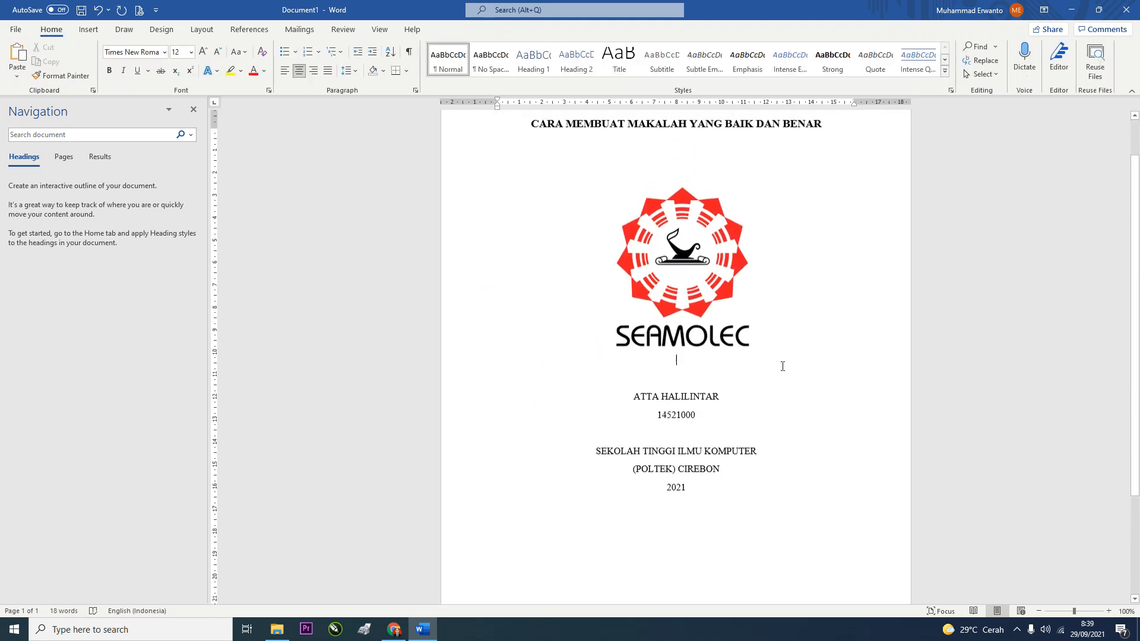
pyautogui.scroll(-3, 729, 447)
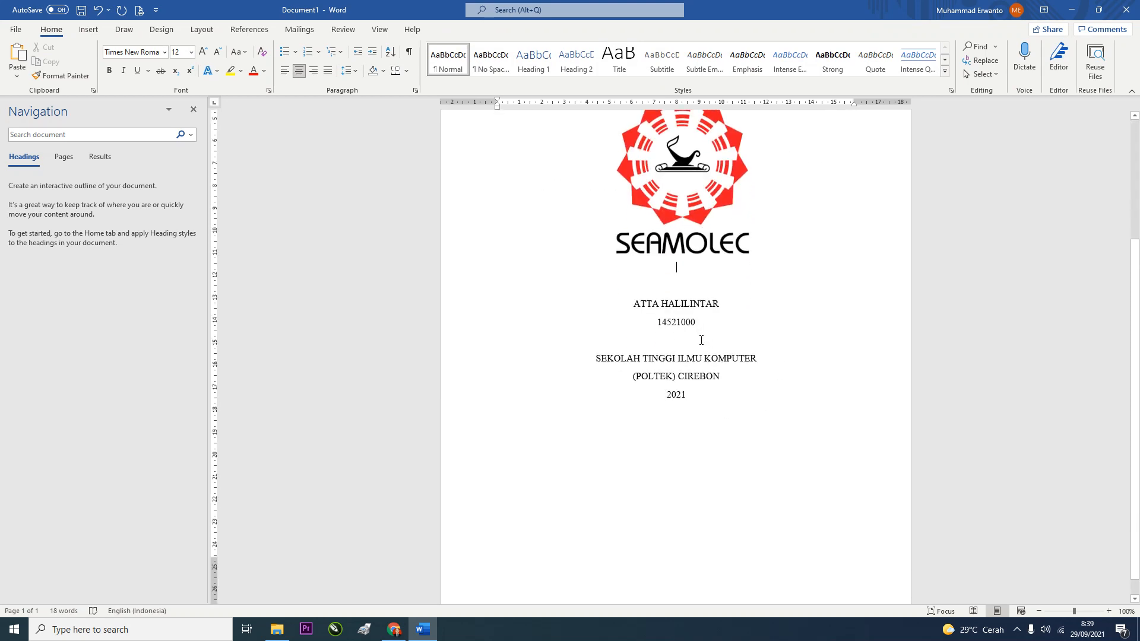
pyautogui.click(699, 325)
pyautogui.keyDown('shift'); pyautogui.click(631, 307); pyautogui.keyUp('shift')
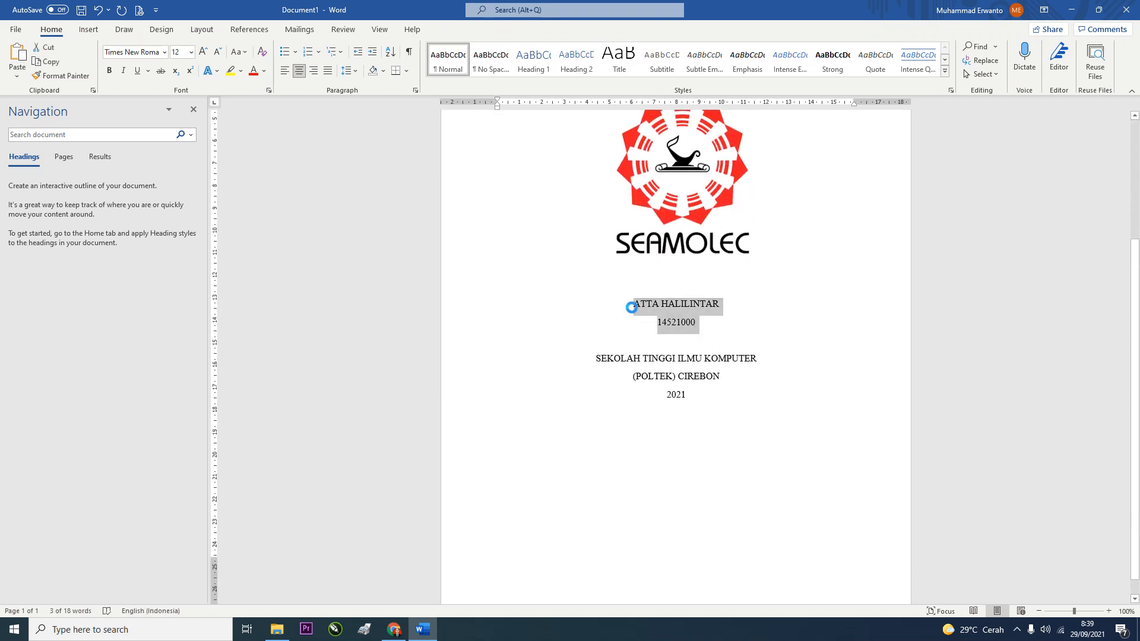
pyautogui.hotkey('ctrl', 'v')
pyautogui.hotkey('ctrl', 'z')
pyautogui.hotkey('ctrl', 'b')
pyautogui.click(694, 304)
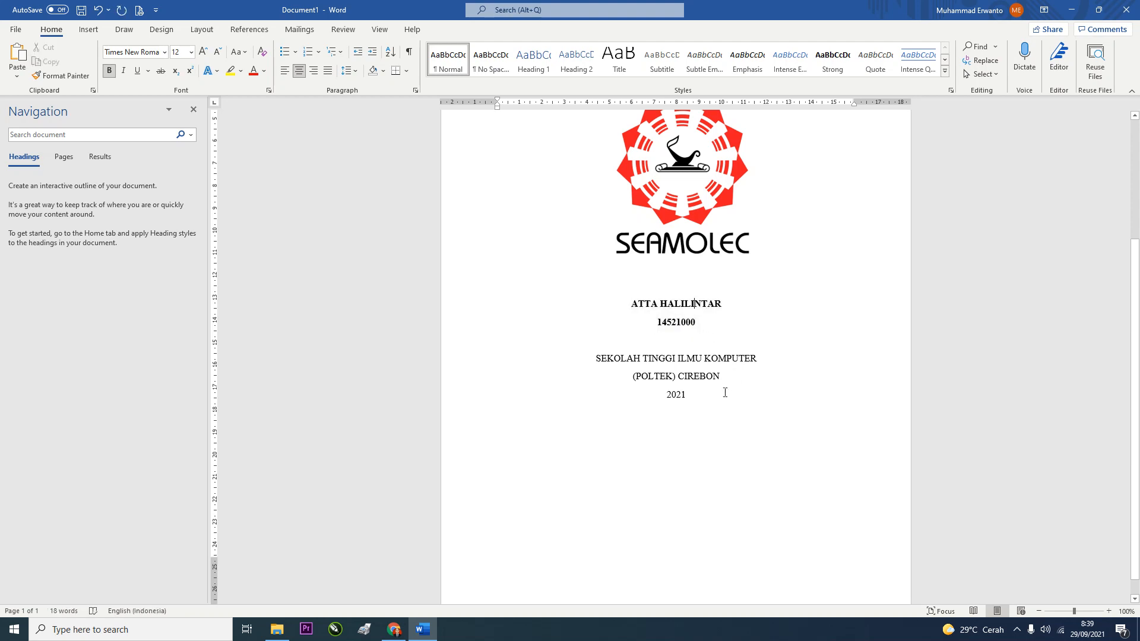
pyautogui.moveTo(692, 396); pyautogui.dragTo(593, 358)
pyautogui.hotkey('ctrl', 'b')
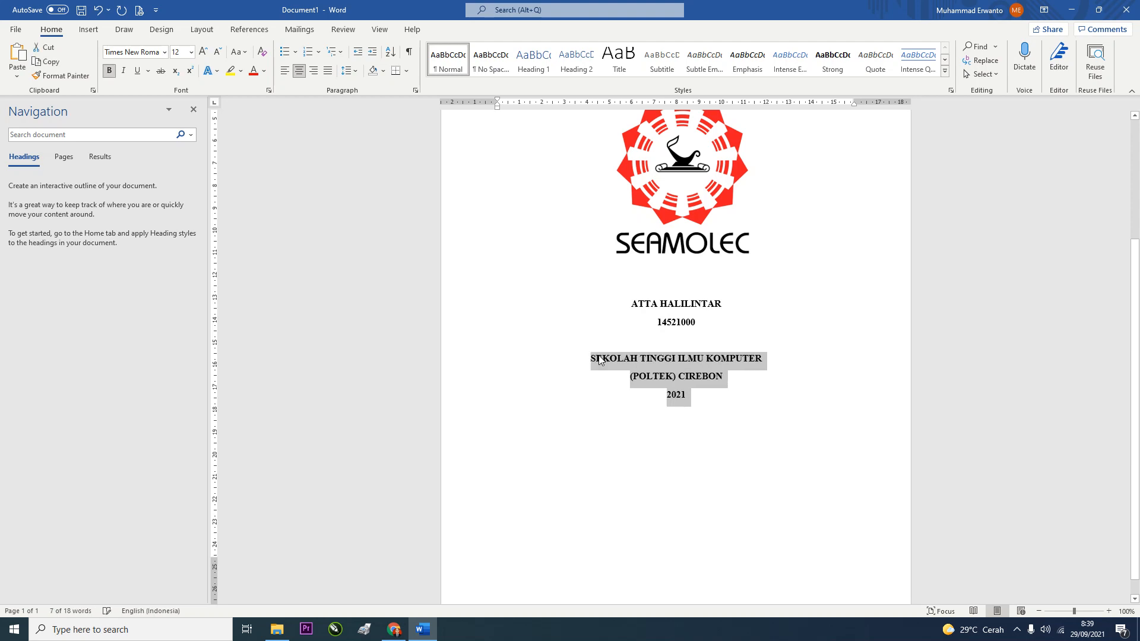
# Add blank lines before the name block and institution block, keeping the cover on one page
pyautogui.click(639, 342)
pyautogui.scroll(2, 677, 357)
pyautogui.scroll(-3, 686, 399)
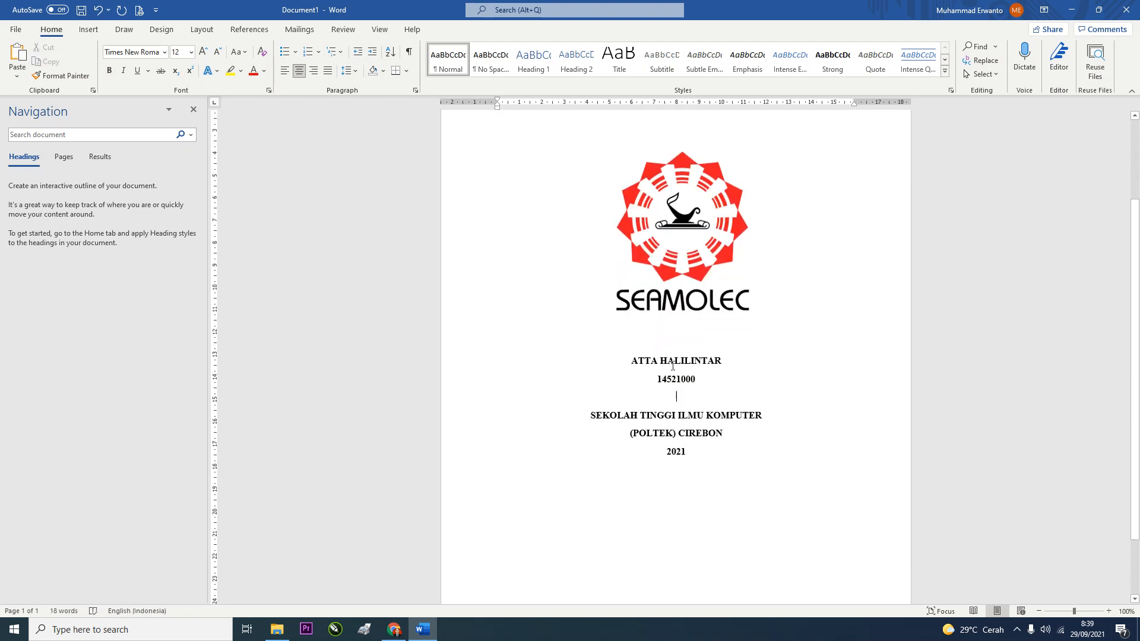
pyautogui.press('Return')
pyautogui.press('Return')
pyautogui.press('Return')
pyautogui.press('Return')
pyautogui.press('Return')
pyautogui.scroll(-2, 675, 347)
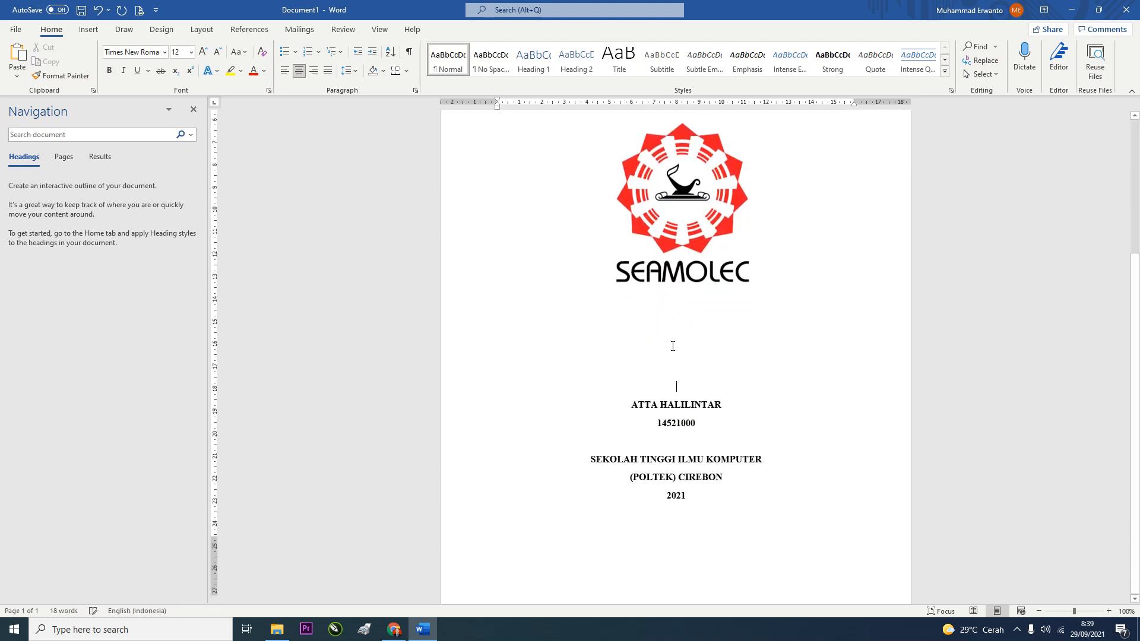
pyautogui.press('Return')
pyautogui.press('Return')
pyautogui.press('Return')
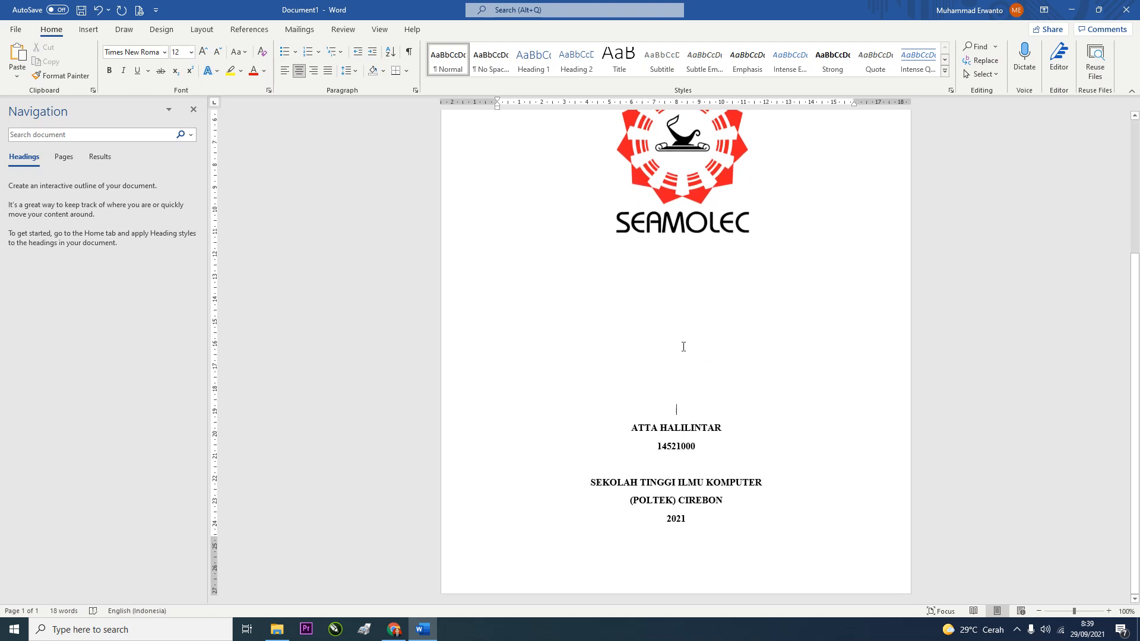
pyautogui.moveTo(683, 347); pyautogui.dragTo(678, 403)
pyautogui.press('BackSpace')
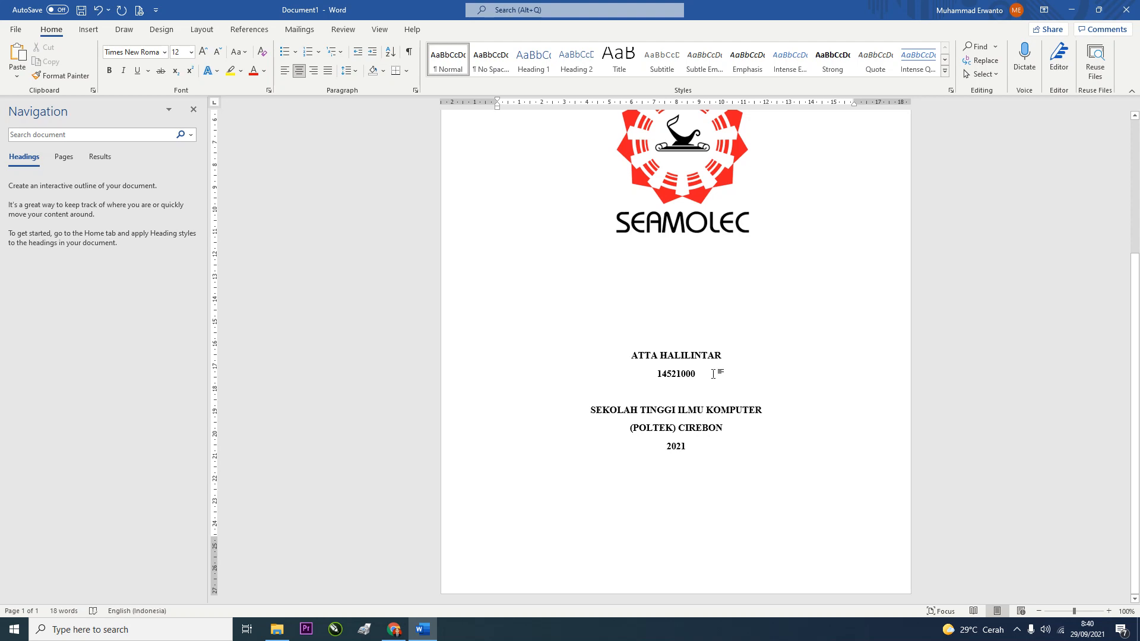
pyautogui.click(713, 373)
pyautogui.press('Return')
pyautogui.press('Return')
pyautogui.press('Return')
pyautogui.press('Return')
pyautogui.press('Return')
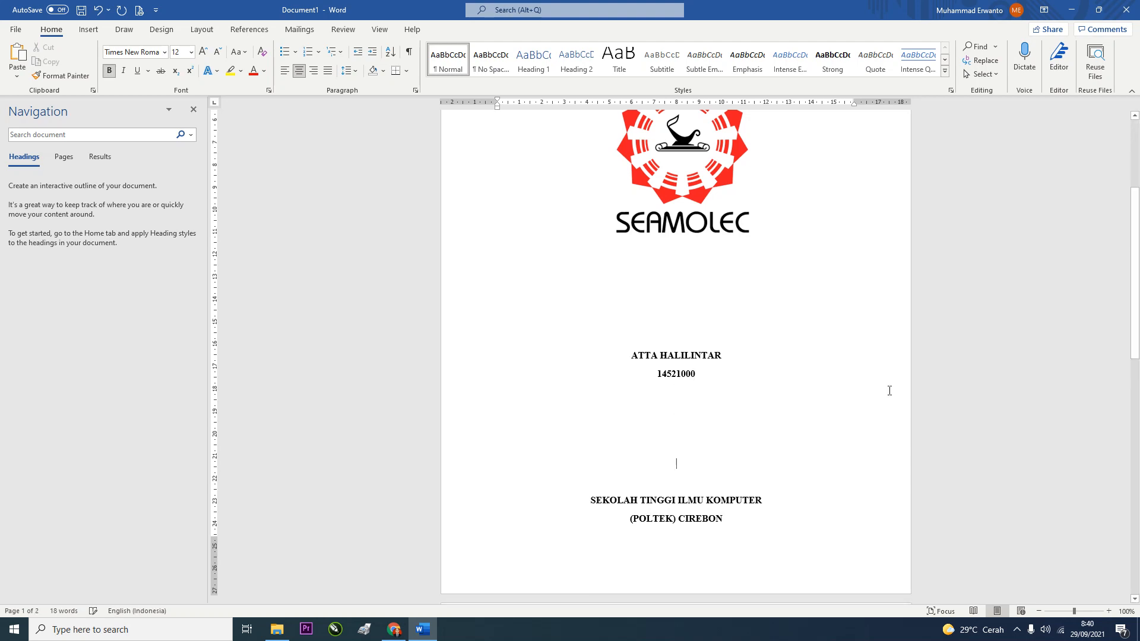
pyautogui.press('BackSpace')
pyautogui.scroll(5, 885, 382)
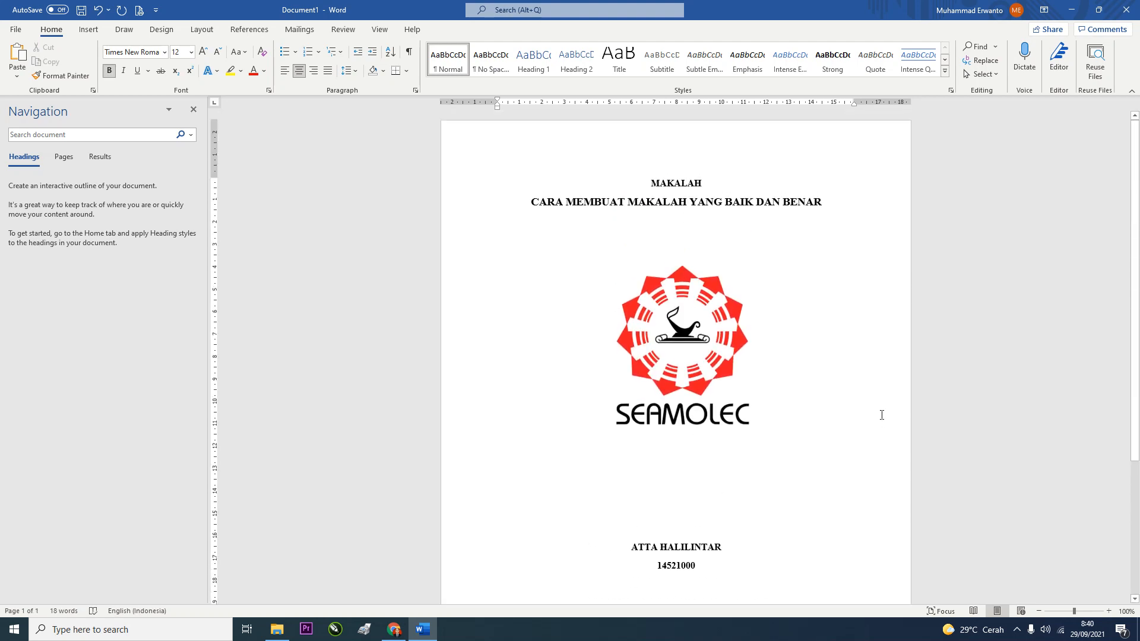
pyautogui.scroll(-4, 883, 415)
pyautogui.scroll(4, 876, 426)
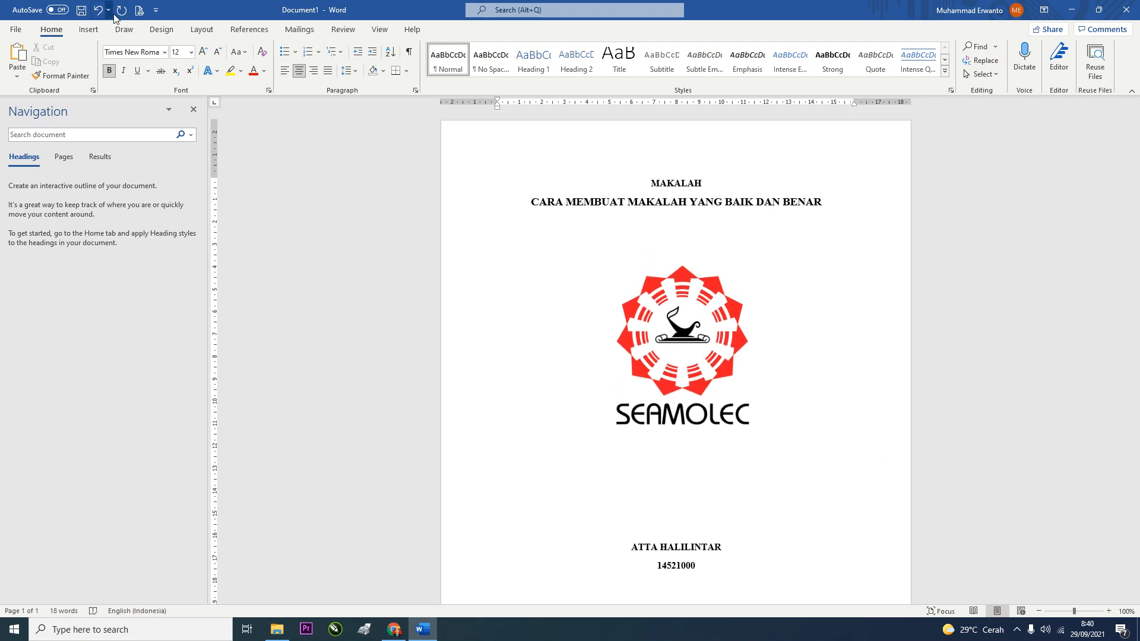
pyautogui.click(140, 10)
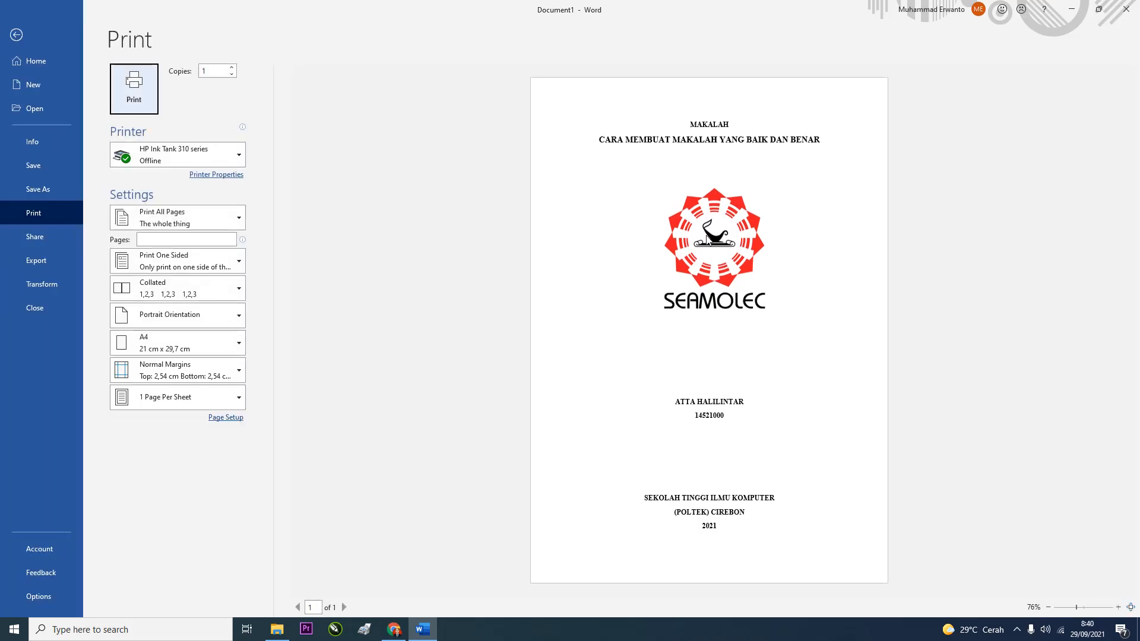
pyautogui.click(16, 35)
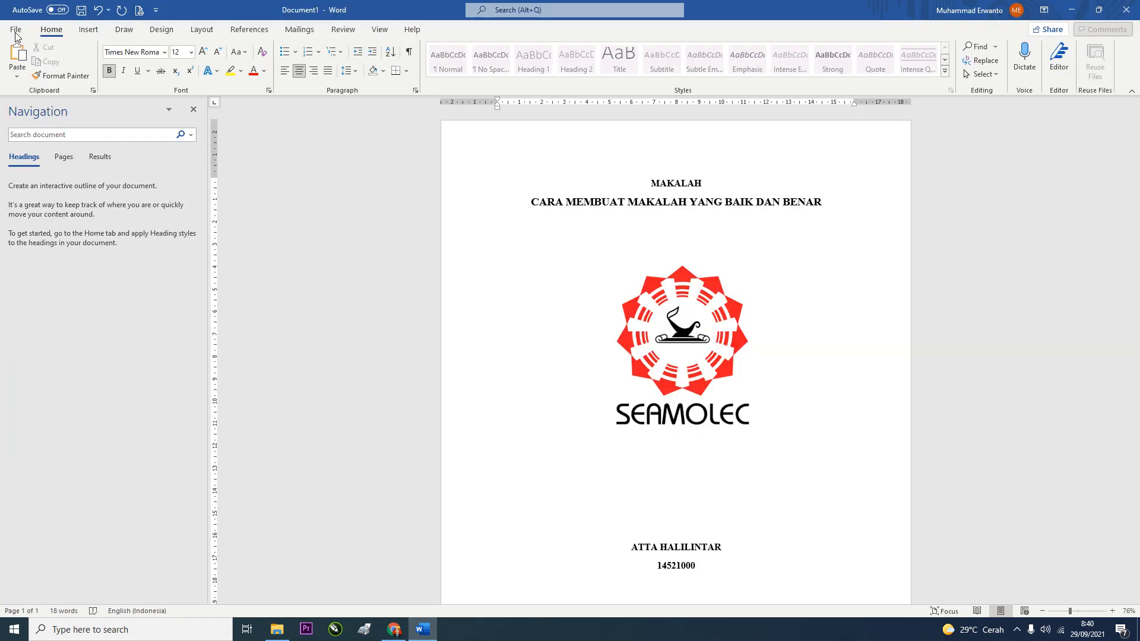
pyautogui.scroll(3, 727, 270)
pyautogui.moveTo(689, 261); pyautogui.dragTo(686, 287)
pyautogui.scroll(-4, 689, 400)
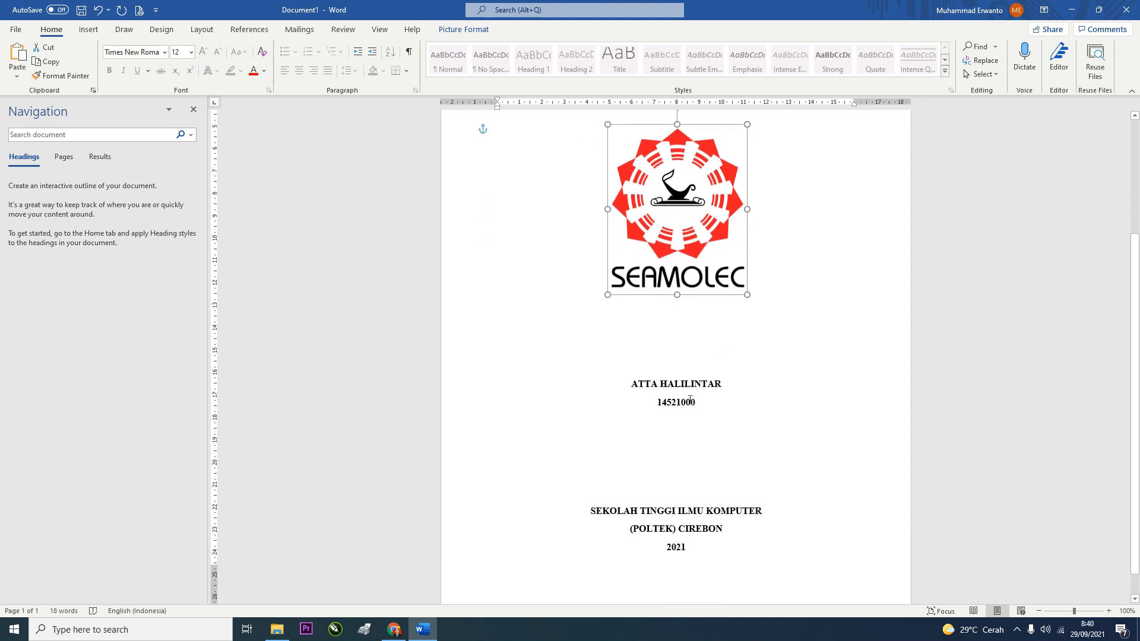
pyautogui.scroll(3, 690, 400)
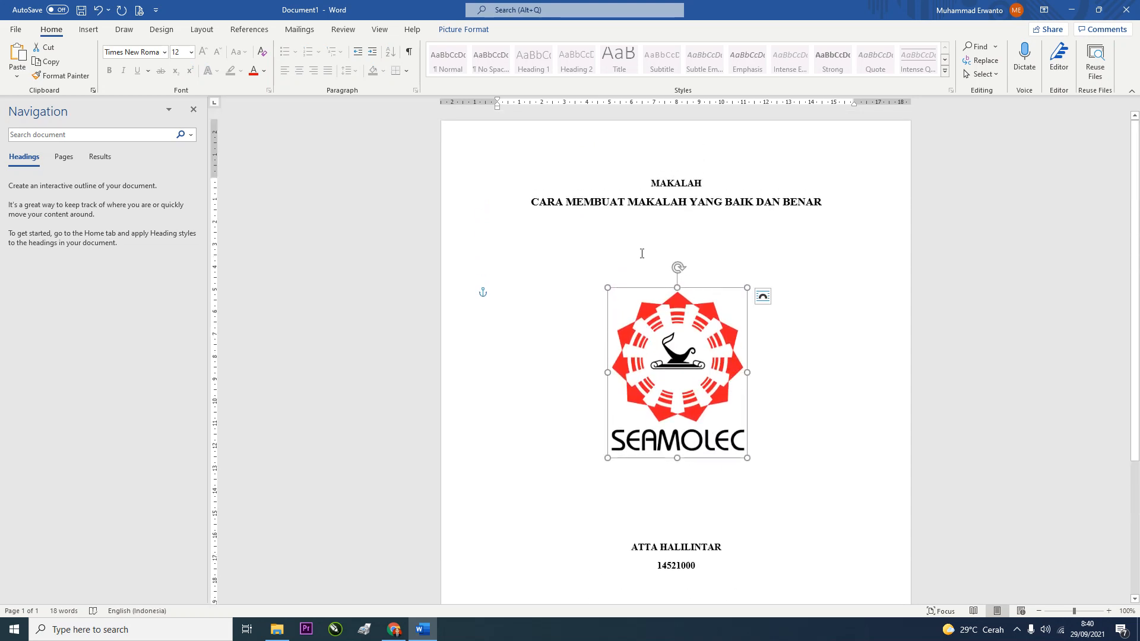
pyautogui.scroll(-3, 694, 394)
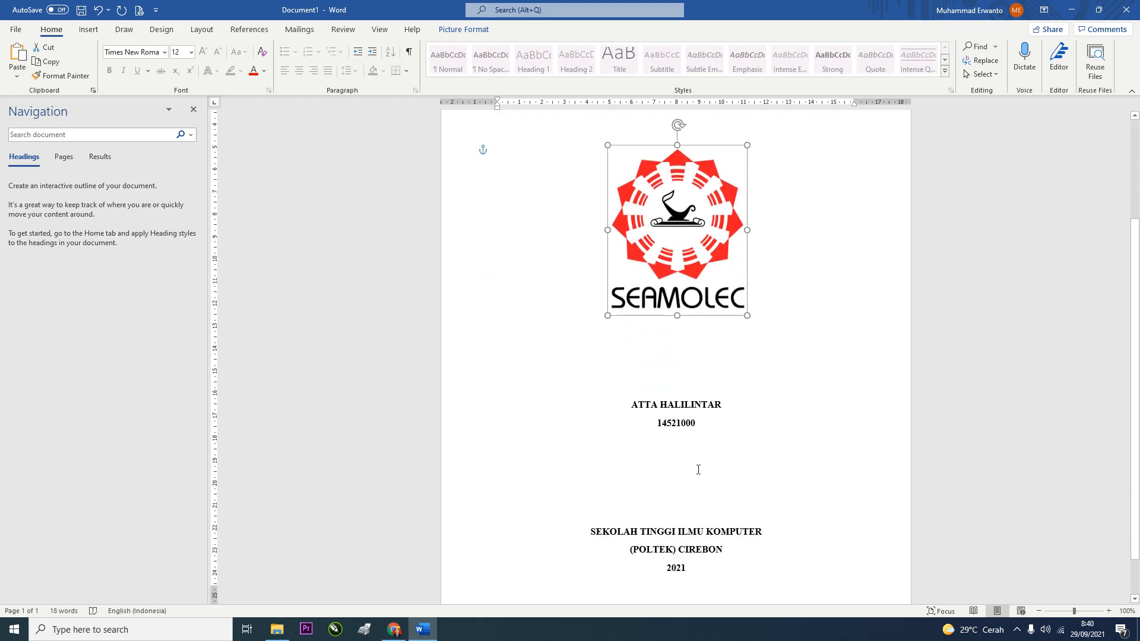
pyautogui.click(693, 519)
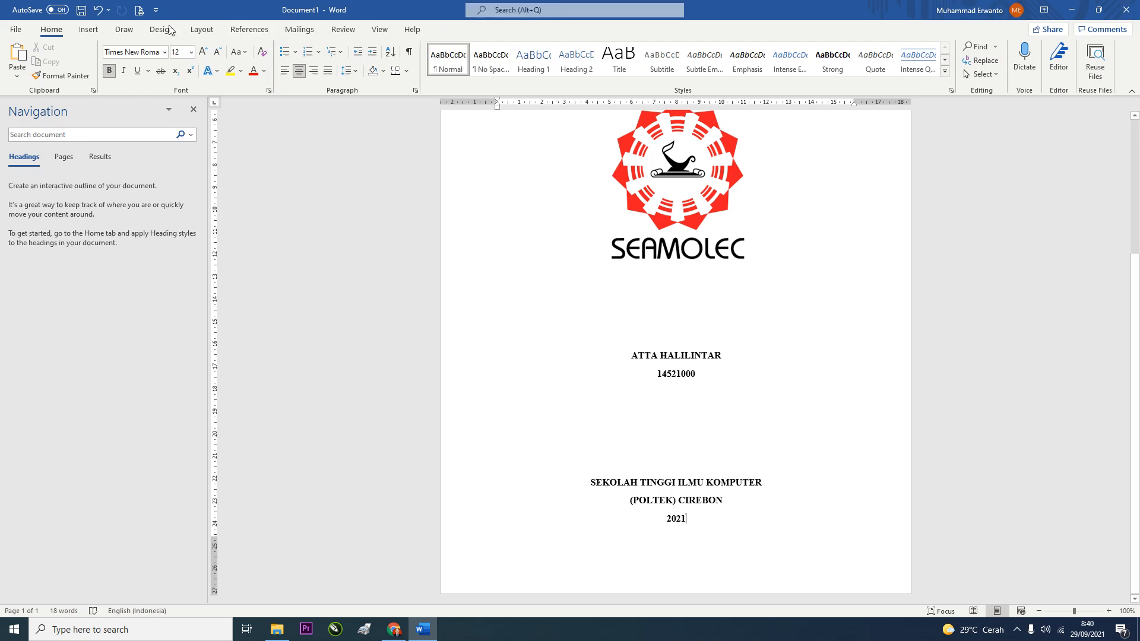
# Insert a Next Page section break after the cover
pyautogui.click(202, 31)
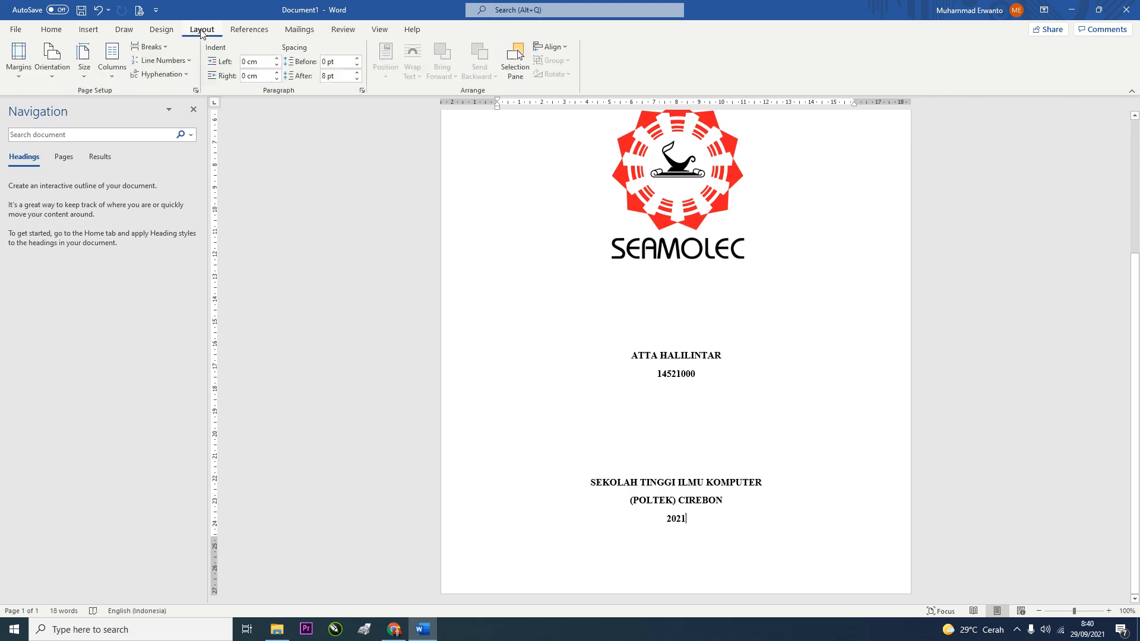
pyautogui.click(158, 47)
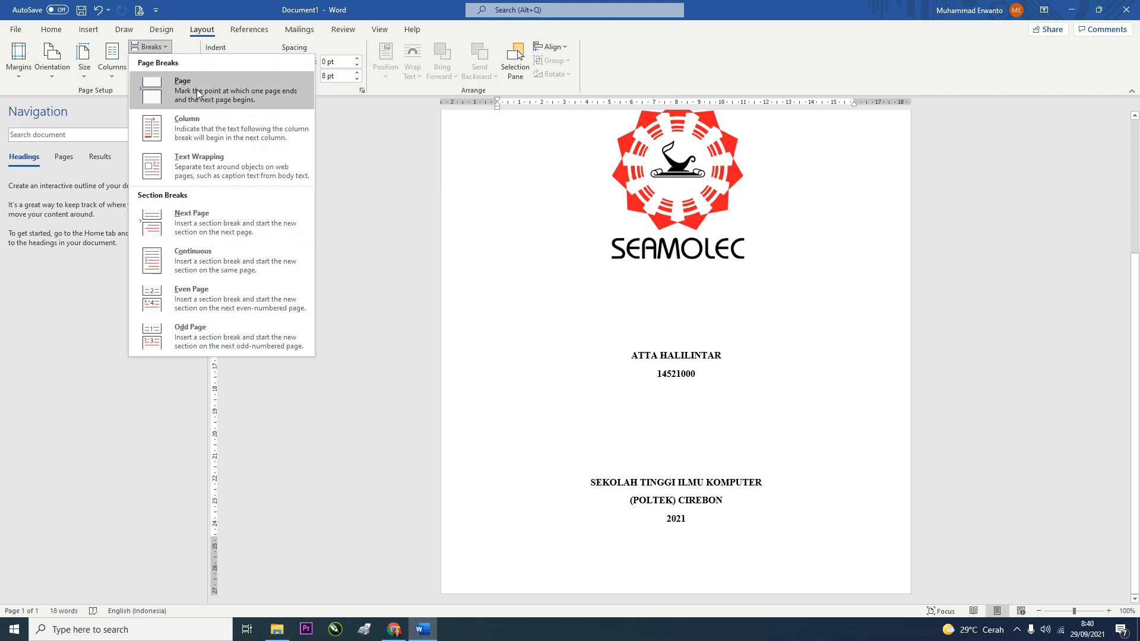
pyautogui.click(183, 223)
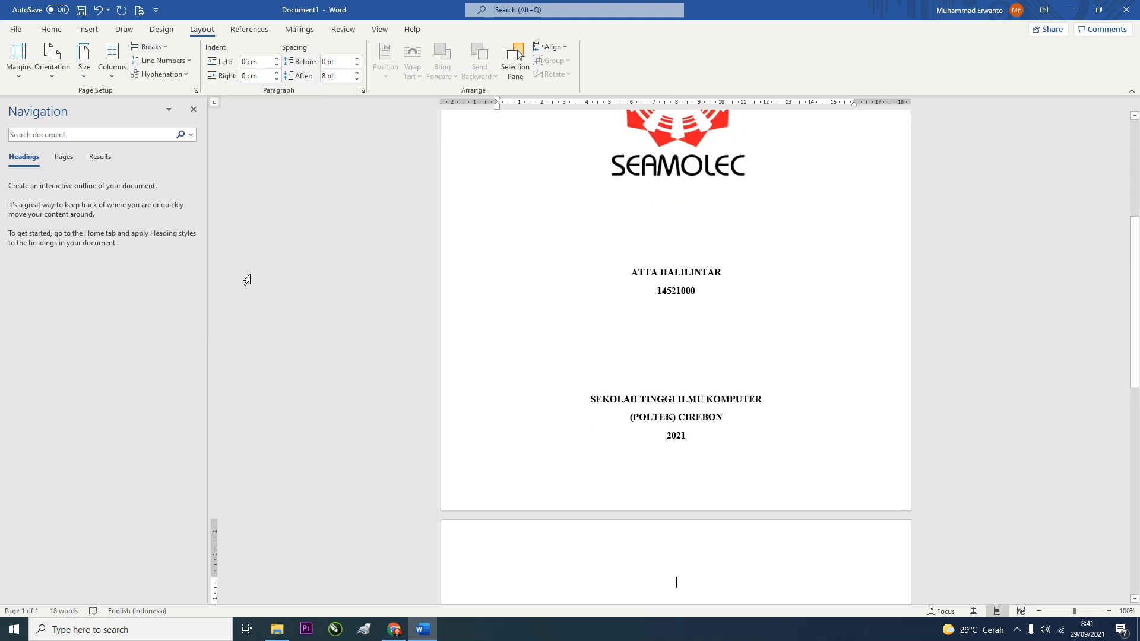
pyautogui.scroll(-3, 650, 323)
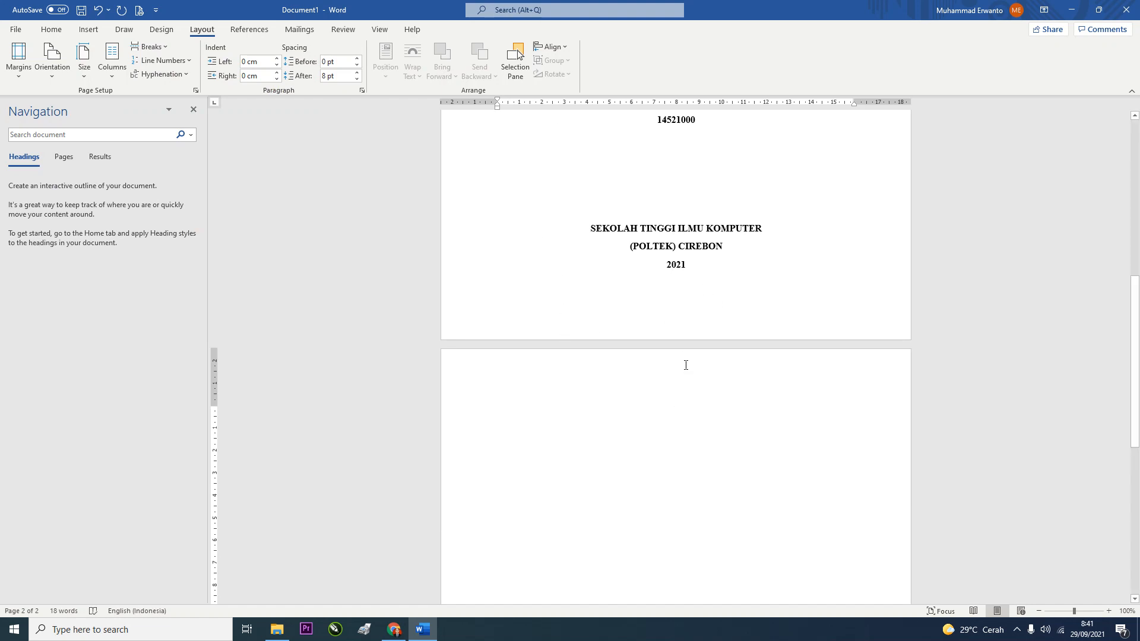
# Adjust the cover's blank lines above the institution block, then go to the top of page 2
pyautogui.click(688, 192)
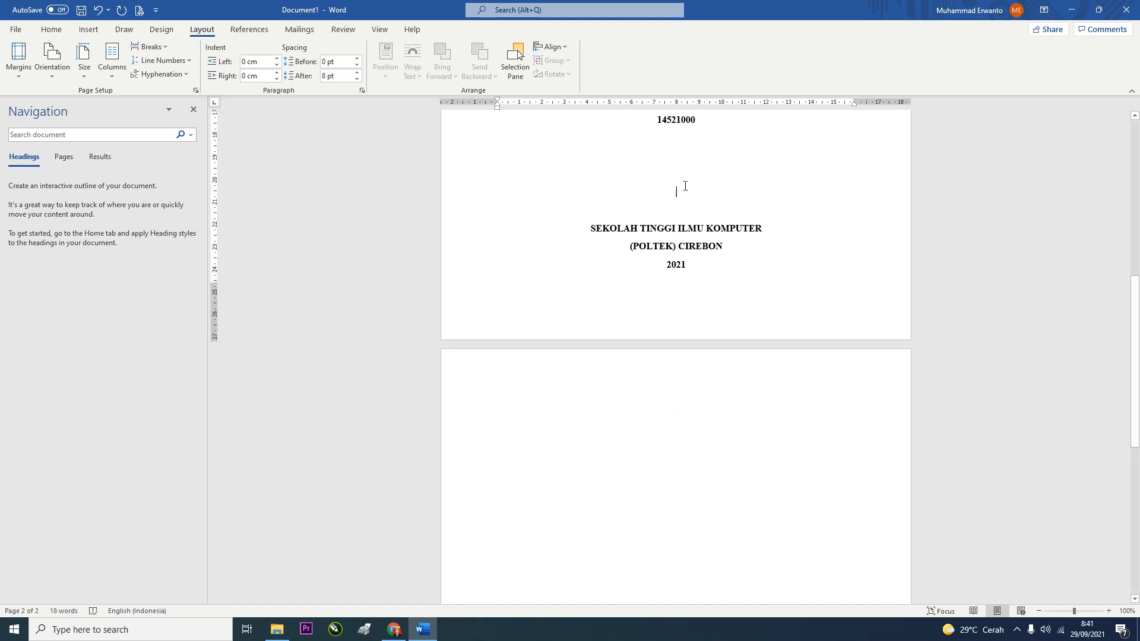
pyautogui.moveTo(685, 182); pyautogui.dragTo(685, 203)
pyautogui.press('BackSpace')
pyautogui.click(689, 412)
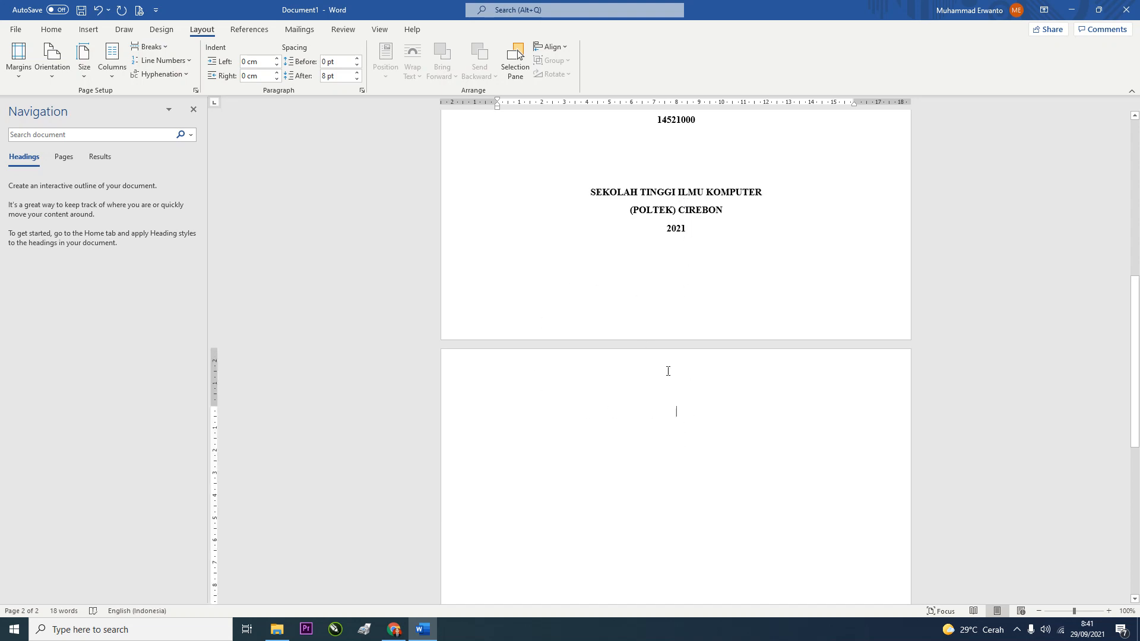
pyautogui.click(675, 172)
pyautogui.press('Return')
pyautogui.press('Return')
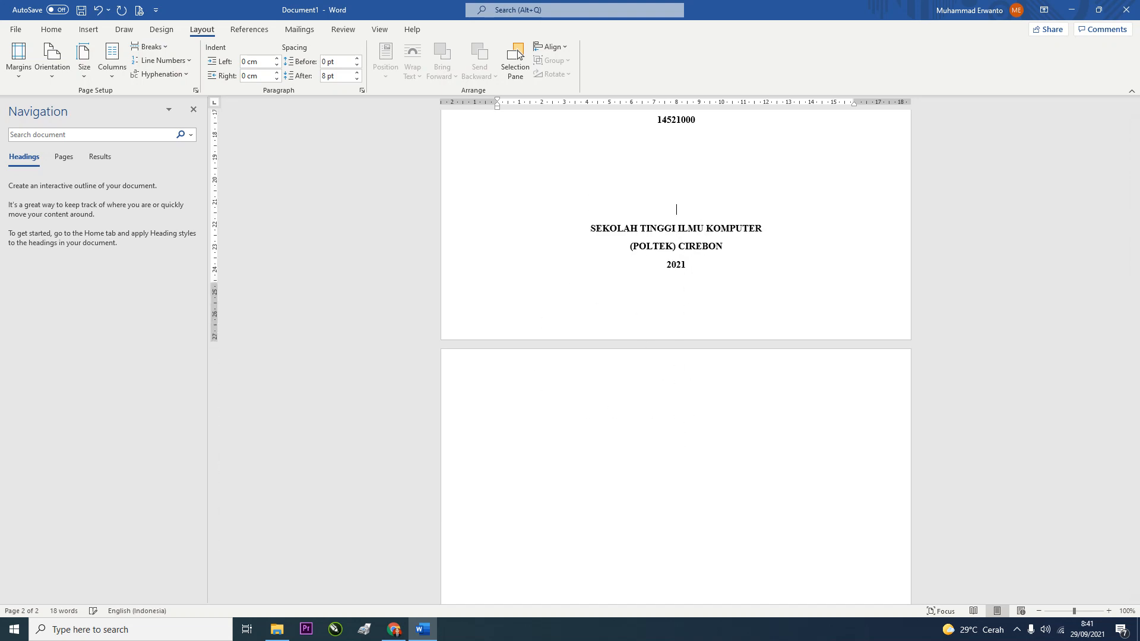
pyautogui.click(686, 439)
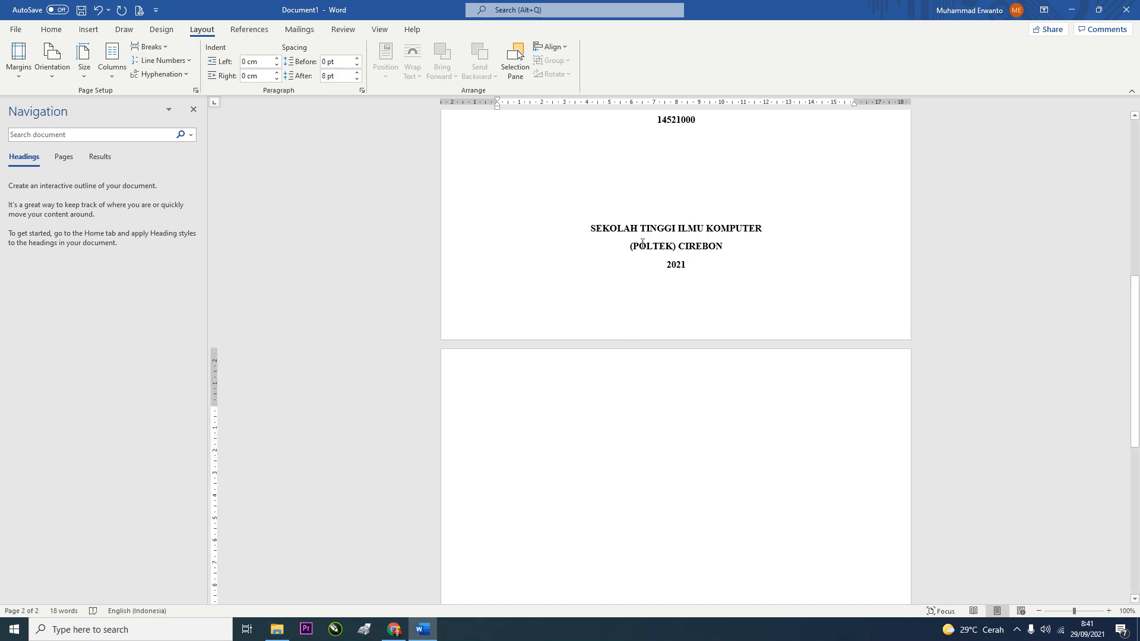
# Type the chapter heading lines BAB I and PENDAHULUAN at the top of page 2
pyautogui.write('bab')
pyautogui.press('BackSpace')
pyautogui.press('BackSpace')
pyautogui.press('BackSpace')
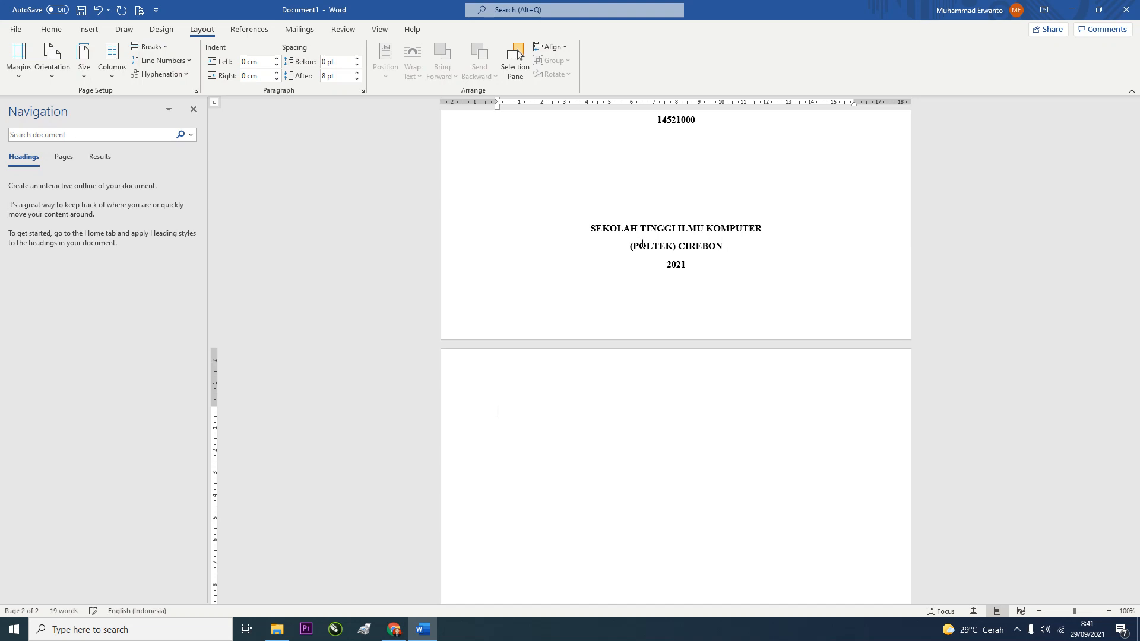
pyautogui.write('BAB I ')
pyautogui.write('PENDAHULUAN')
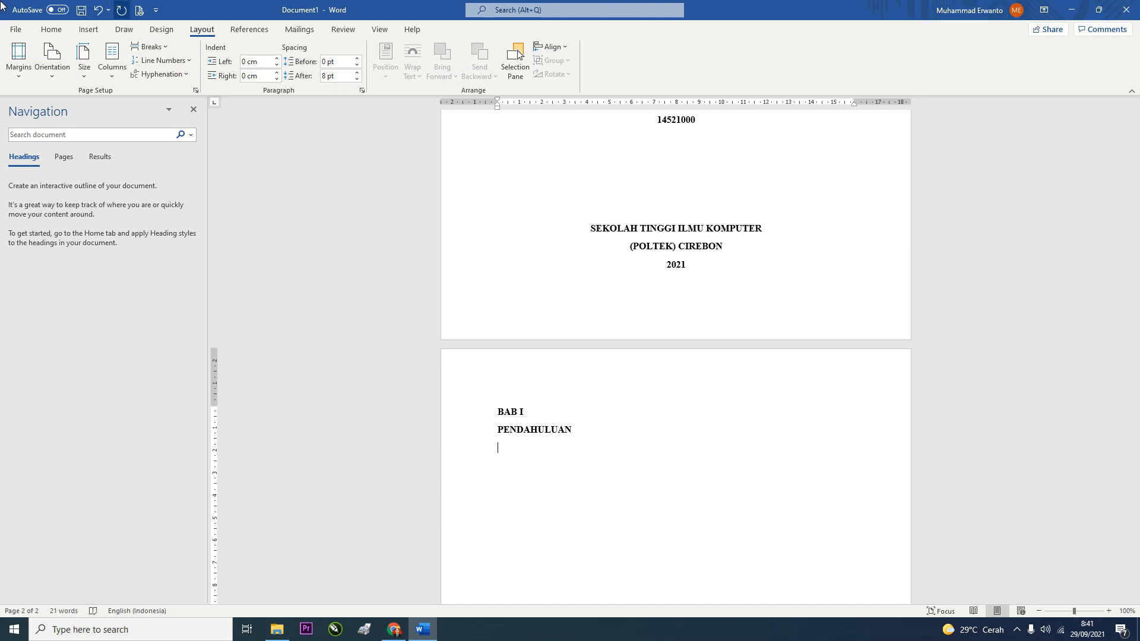
pyautogui.click(59, 31)
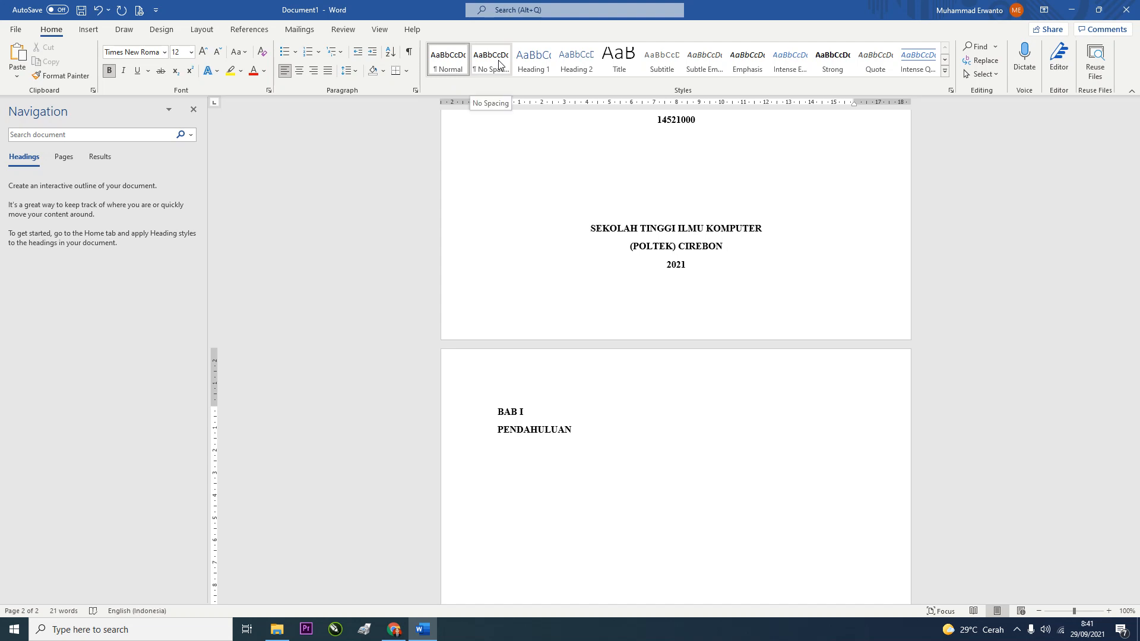
# Rename the Heading 1 style to BAB and set it to Times New Roman 12 pt bold
pyautogui.rightClick(526, 70)
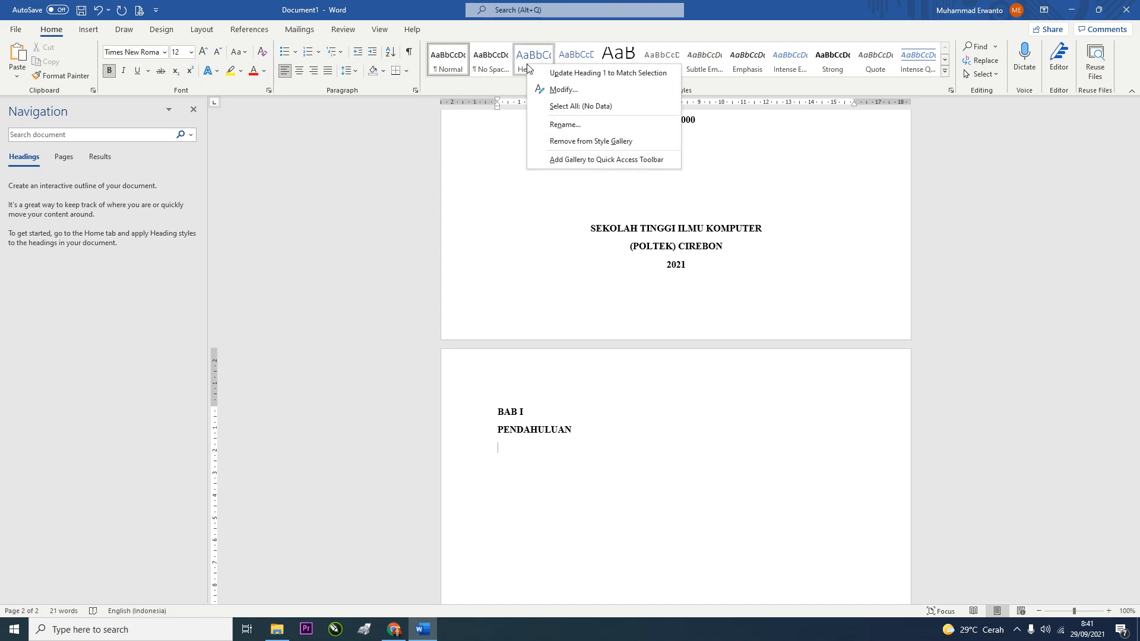
pyautogui.click(560, 86)
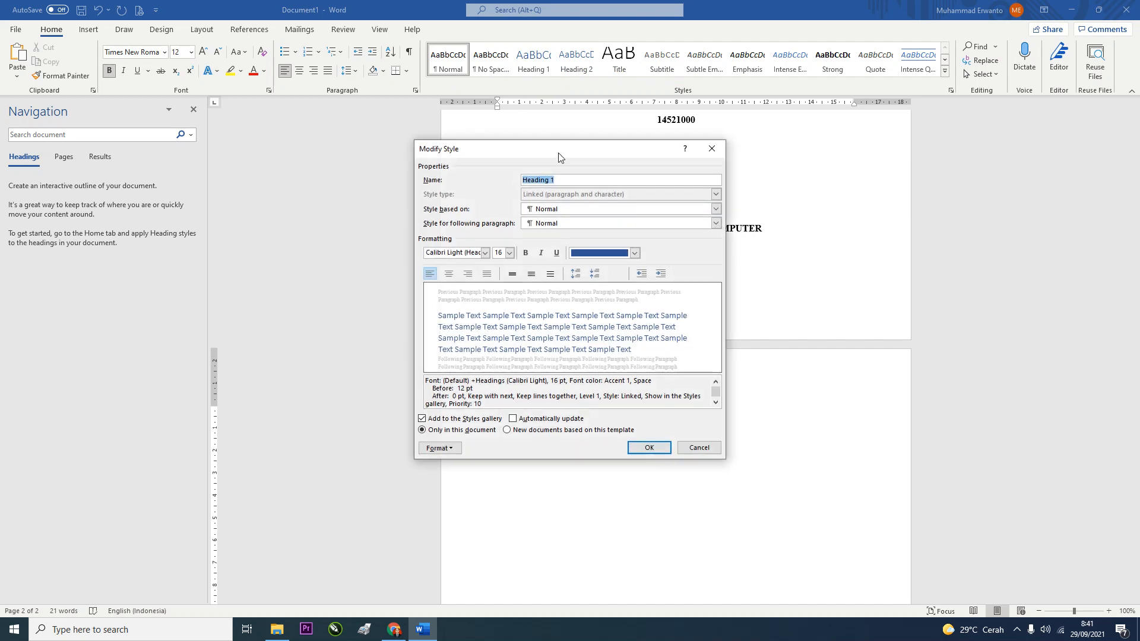
pyautogui.write('BAB')
pyautogui.click(462, 252)
pyautogui.write('Times New Roman')
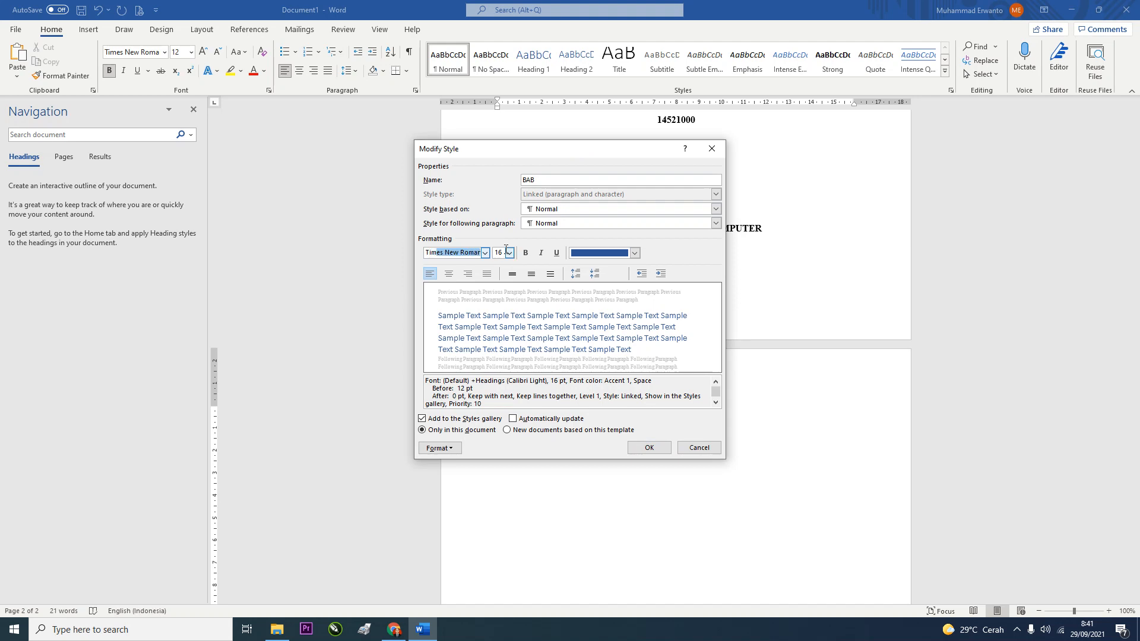
pyautogui.press('Tab')
pyautogui.write('12')
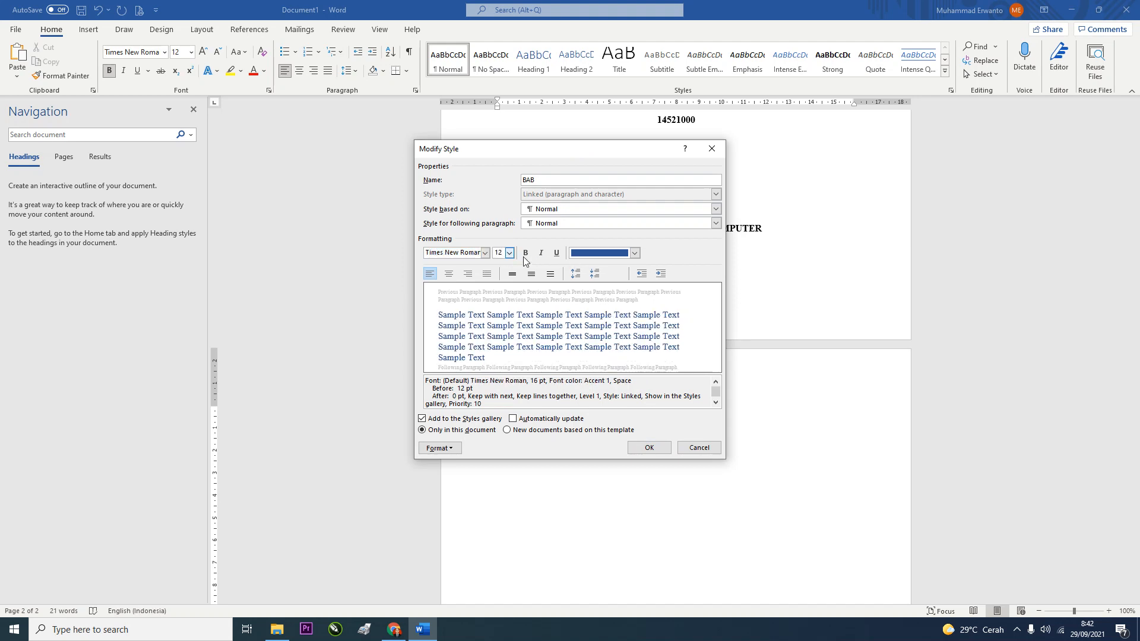
pyautogui.click(525, 254)
# Give the BAB style automatic black colour, centring, 1.5 line spacing and 6 pt before
pyautogui.click(595, 257)
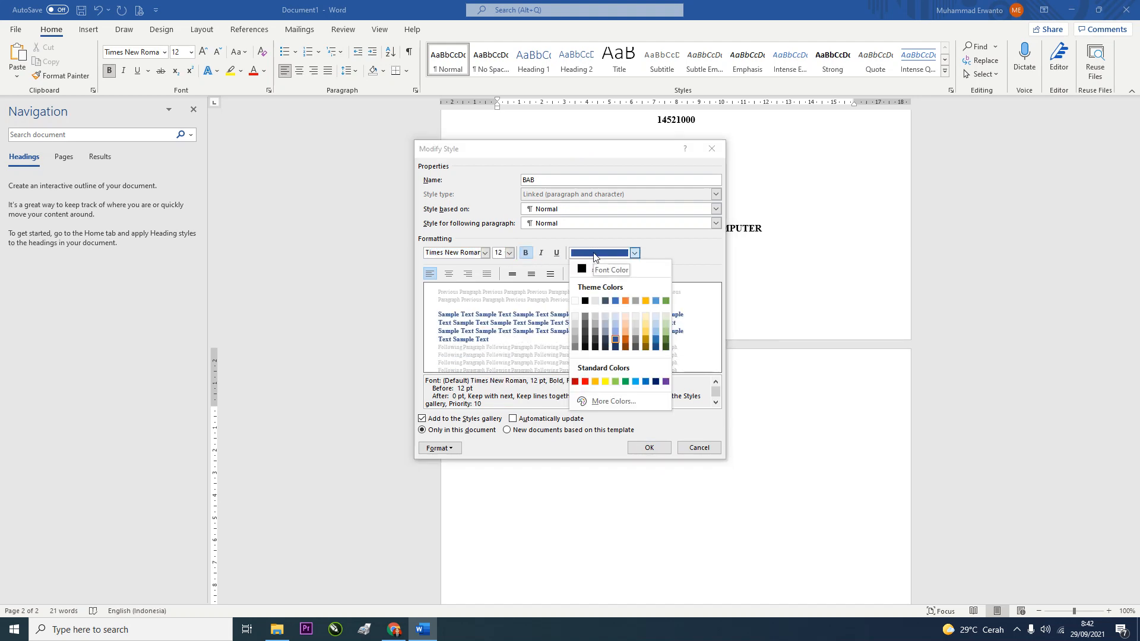
pyautogui.click(583, 271)
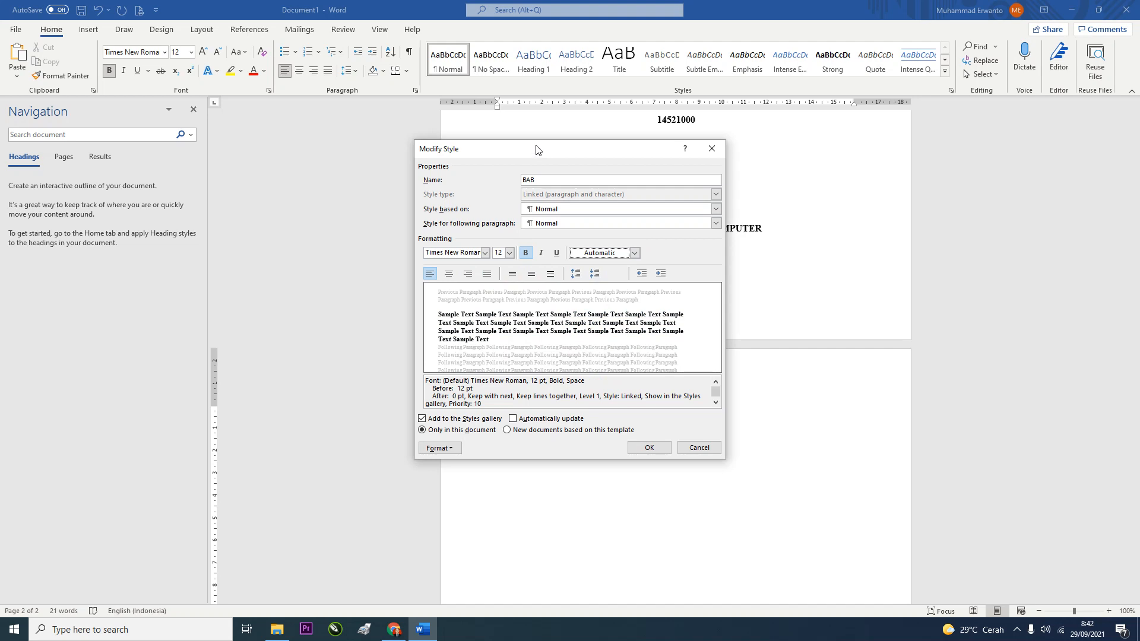
pyautogui.click(450, 273)
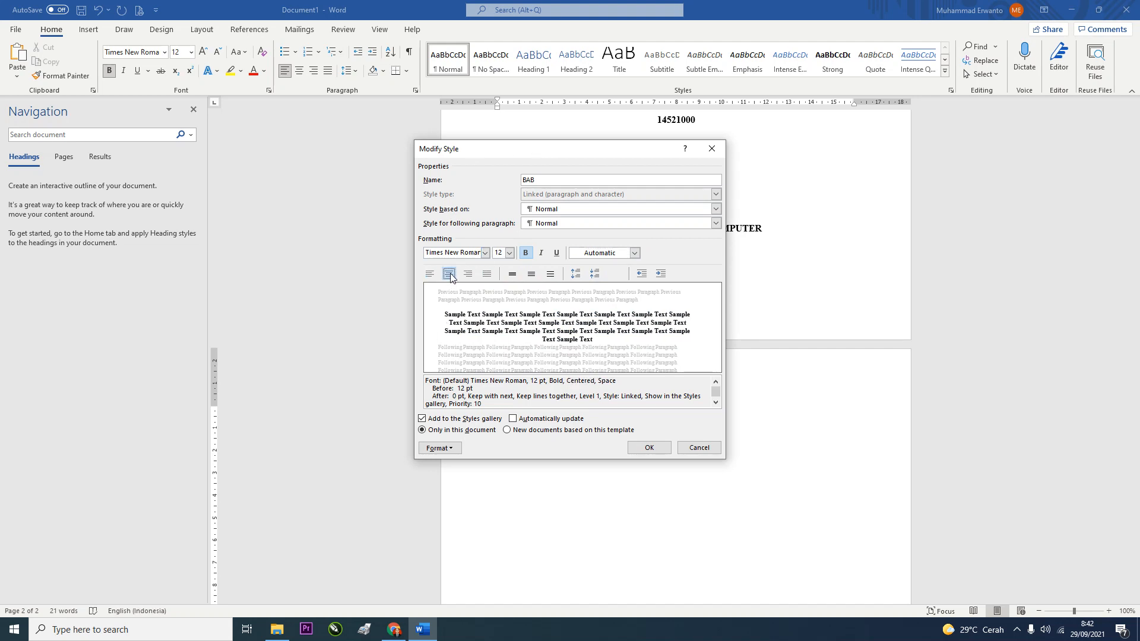
pyautogui.click(533, 277)
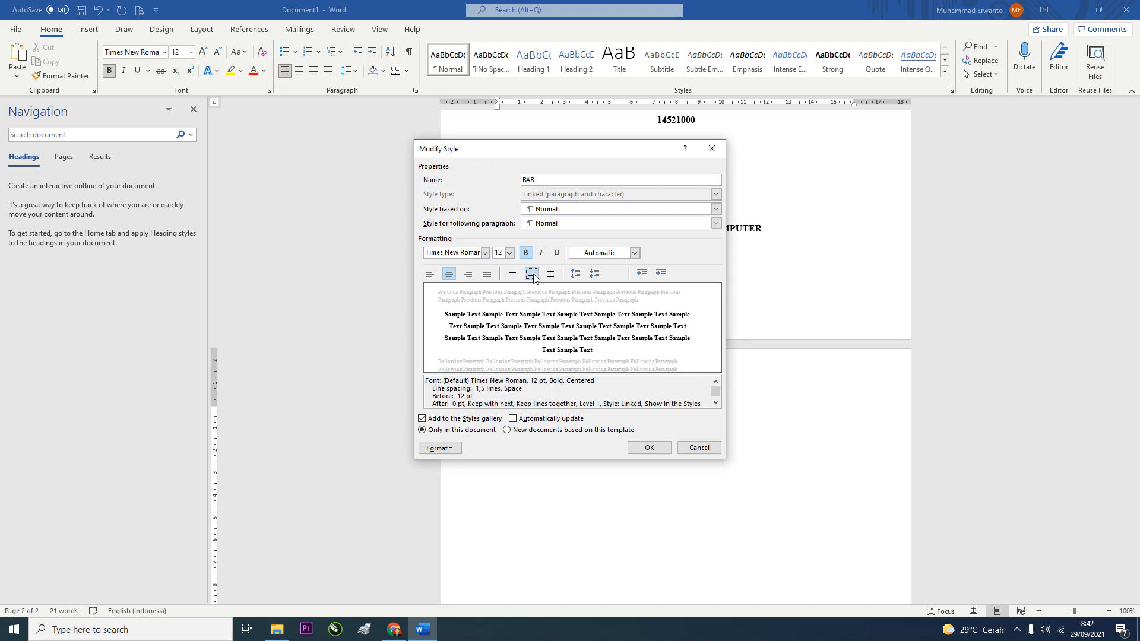
pyautogui.click(595, 274)
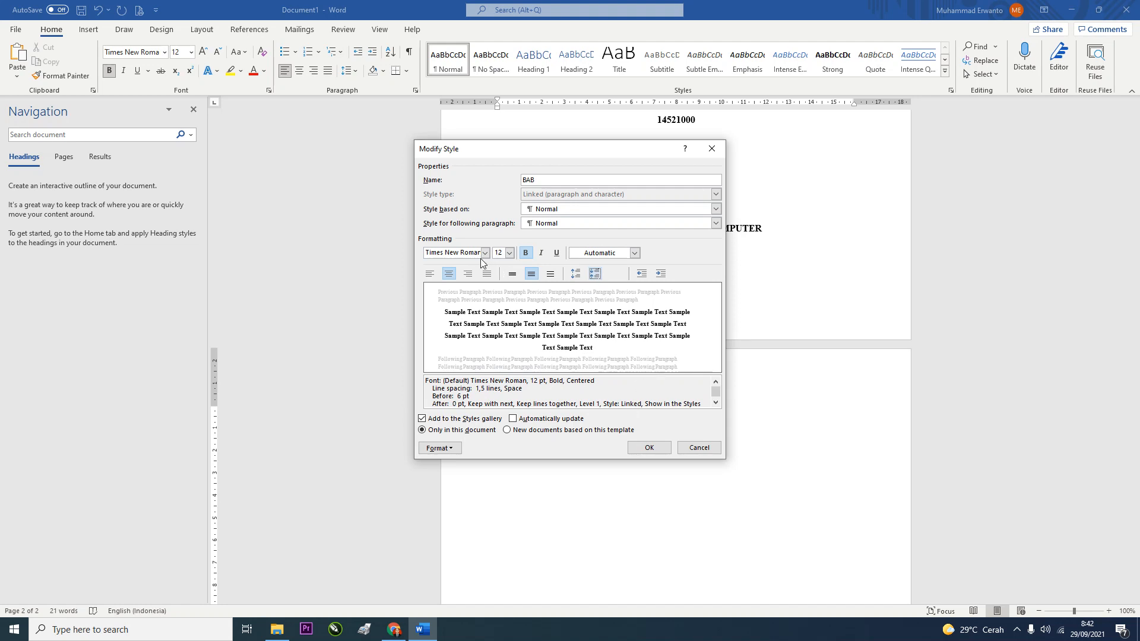
pyautogui.click(649, 448)
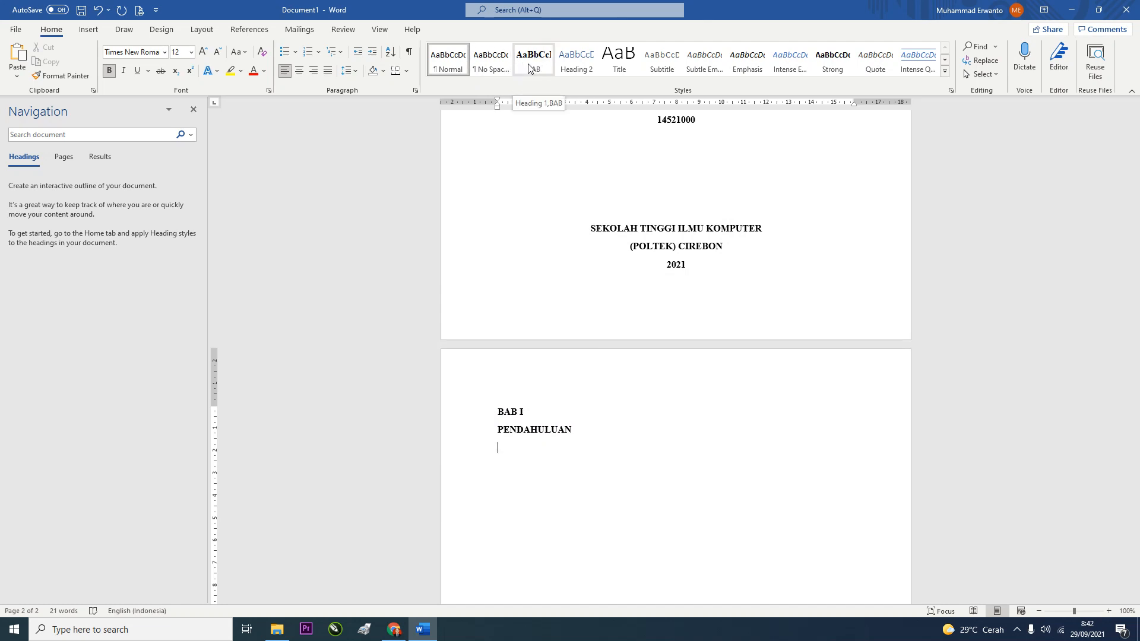
# Rename the Heading 2 style to SUB BAB and set it to Times New Roman 12 pt bold
pyautogui.rightClick(583, 60)
pyautogui.click(617, 83)
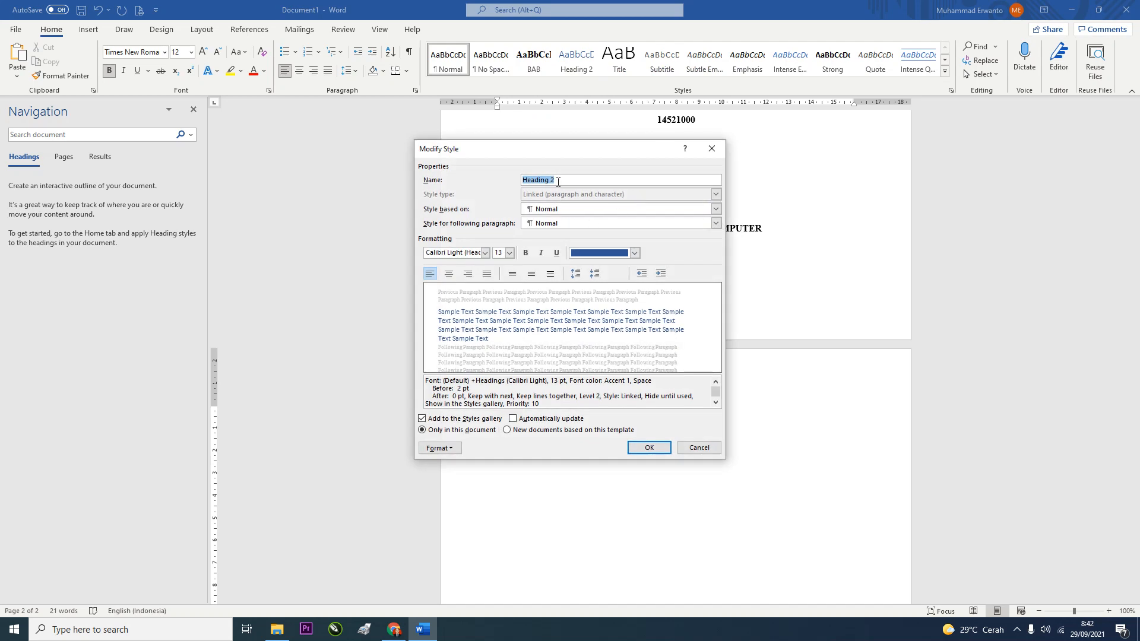
pyautogui.write('SUB BAB')
pyautogui.click(444, 253)
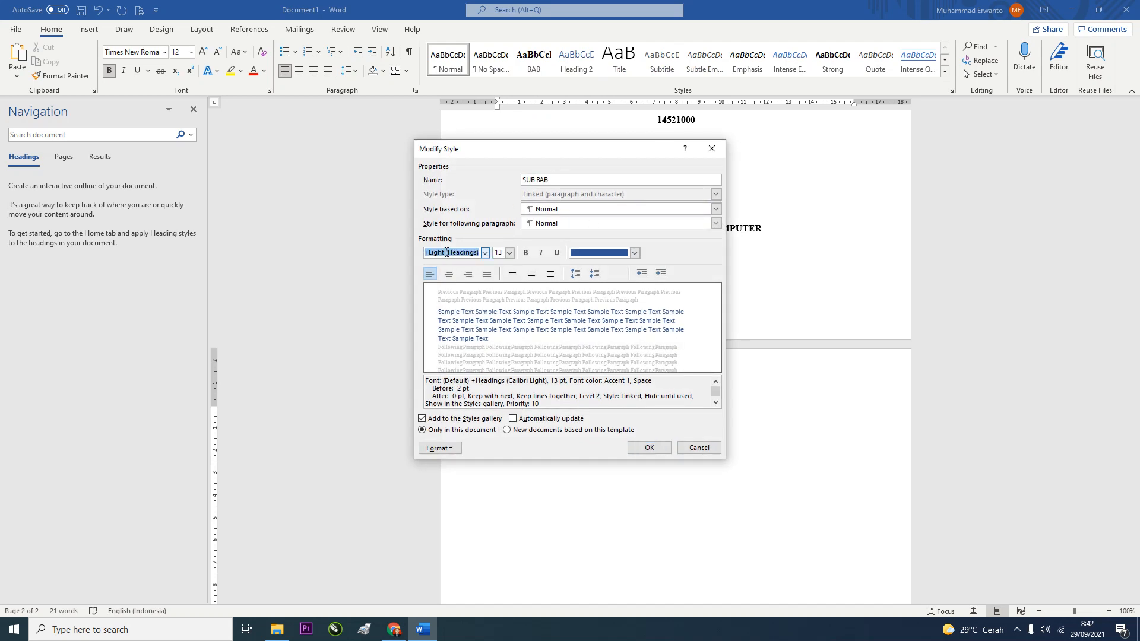
pyautogui.write('Times New Romar')
pyautogui.press('Tab')
pyautogui.write('12')
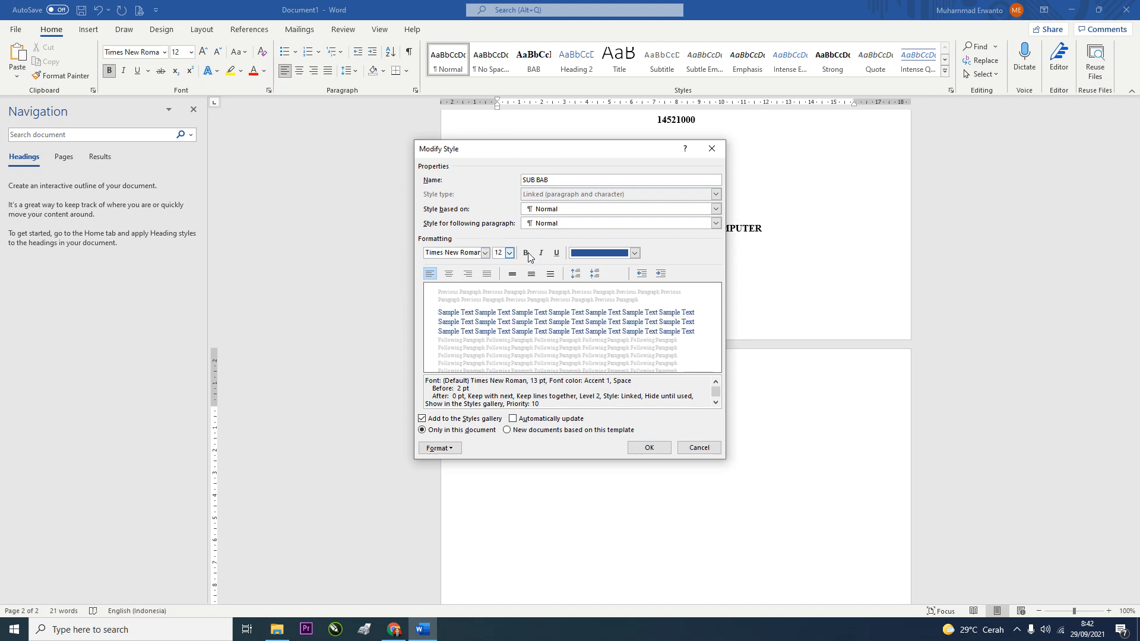
pyautogui.click(525, 253)
# Give SUB BAB automatic black colour, justified alignment, 1.5 line spacing and no space before
pyautogui.click(634, 253)
pyautogui.click(620, 265)
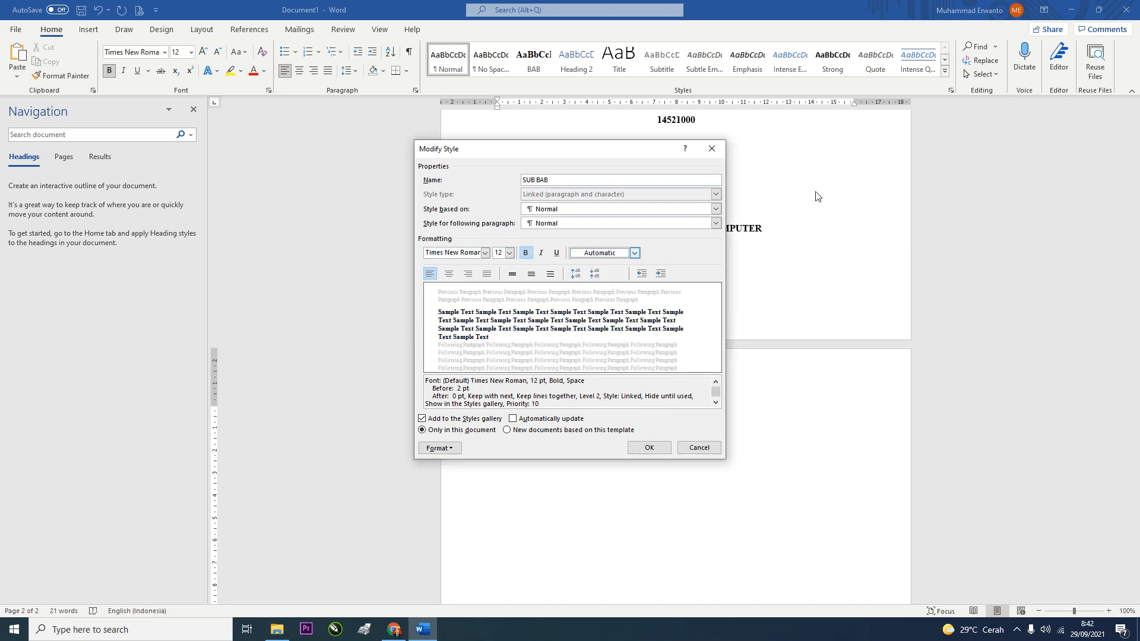
pyautogui.click(487, 275)
pyautogui.click(531, 275)
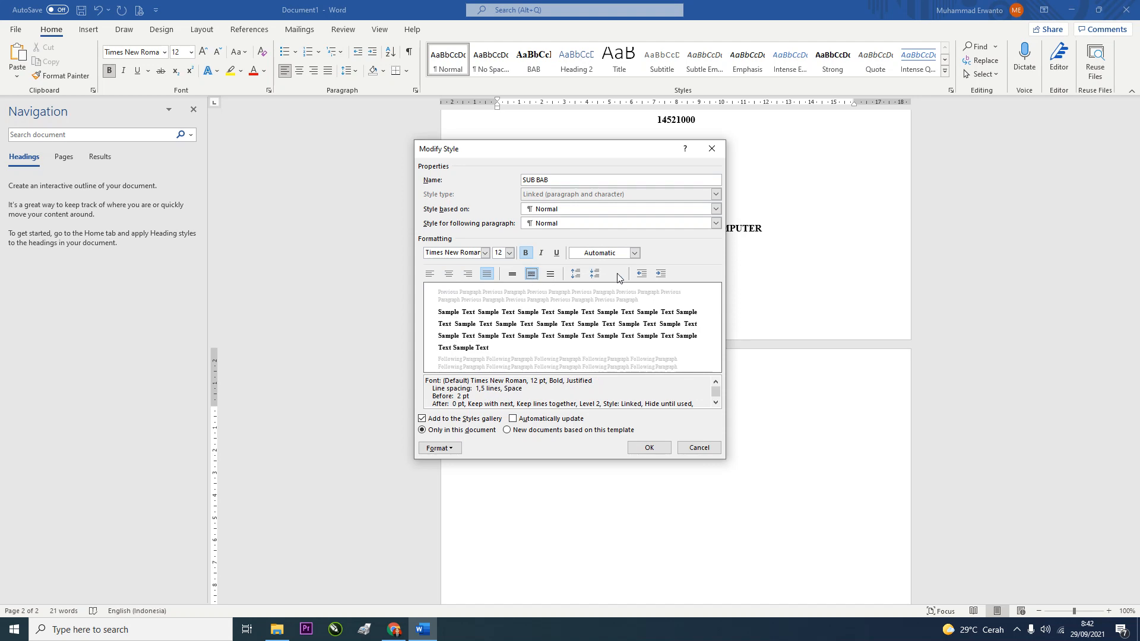
pyautogui.click(595, 274)
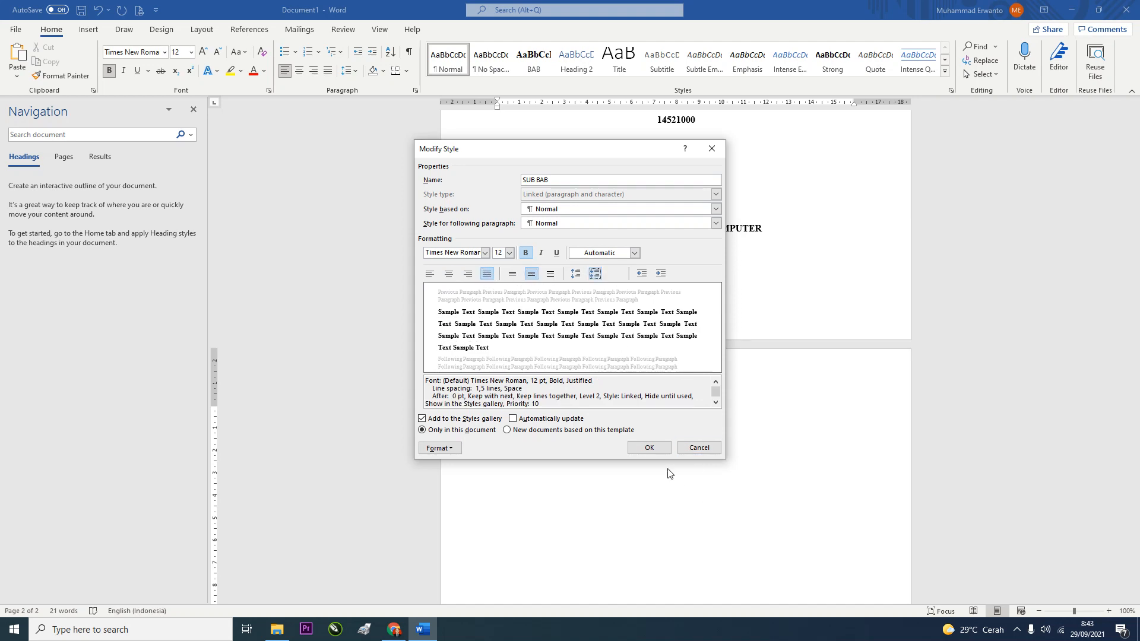
pyautogui.click(650, 448)
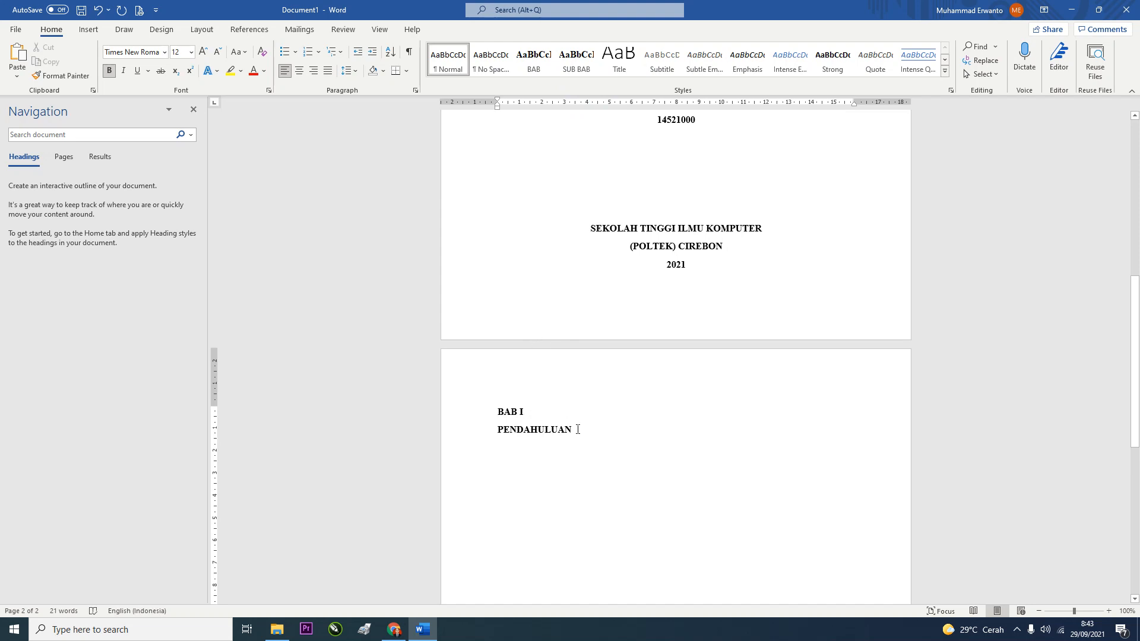
# Apply the BAB style to the BAB I and PENDAHULUAN lines, then check them zoomed in and in the Navigation pane
pyautogui.moveTo(546, 426); pyautogui.dragTo(496, 408)
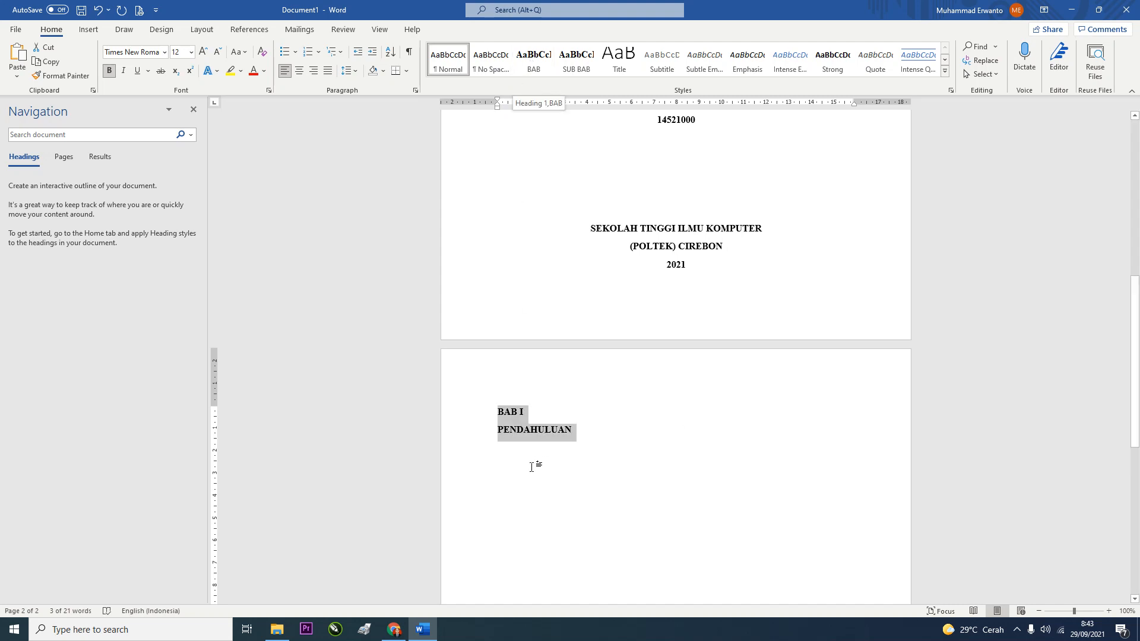
pyautogui.click(536, 69)
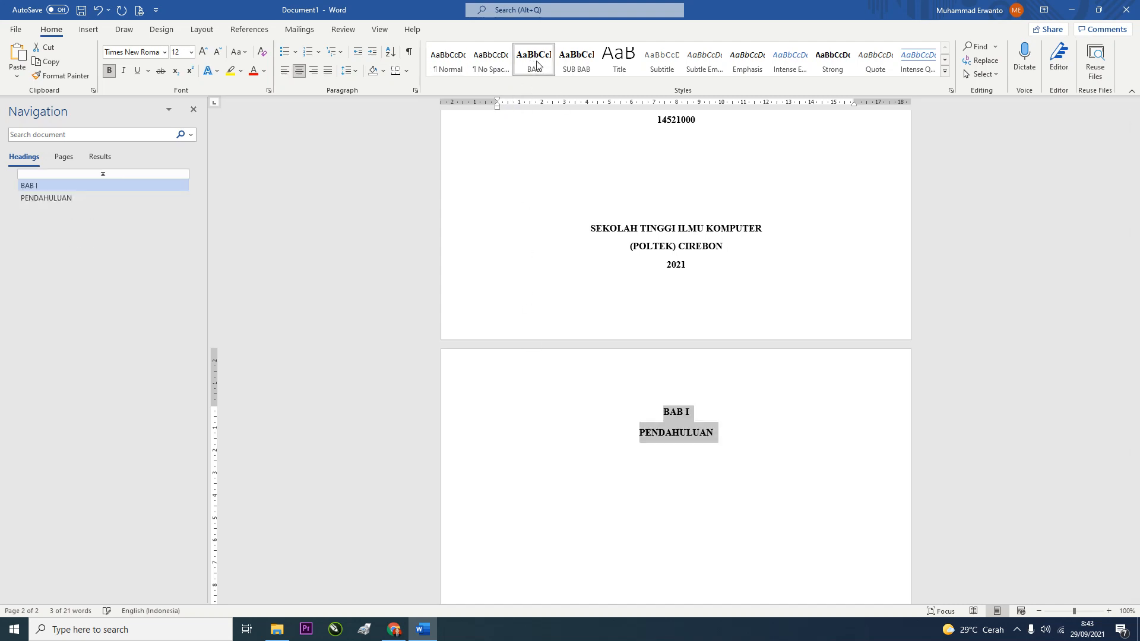
pyautogui.click(194, 109)
pyautogui.scroll(5, 692, 341)
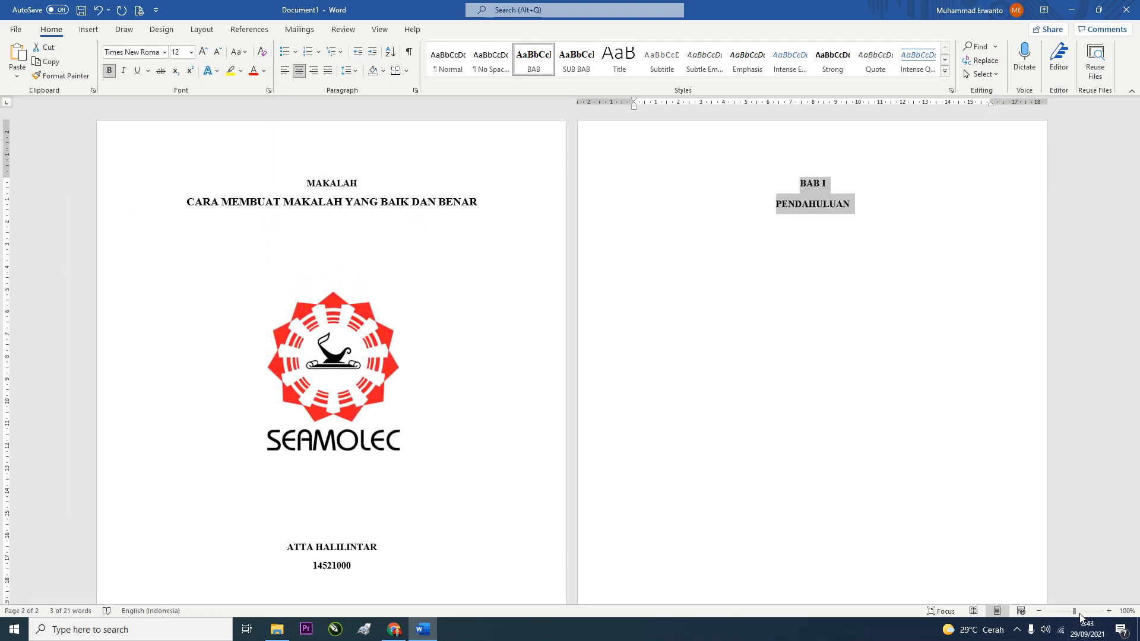
pyautogui.moveTo(1073, 611); pyautogui.dragTo(1080, 611)
pyautogui.scroll(5, 670, 383)
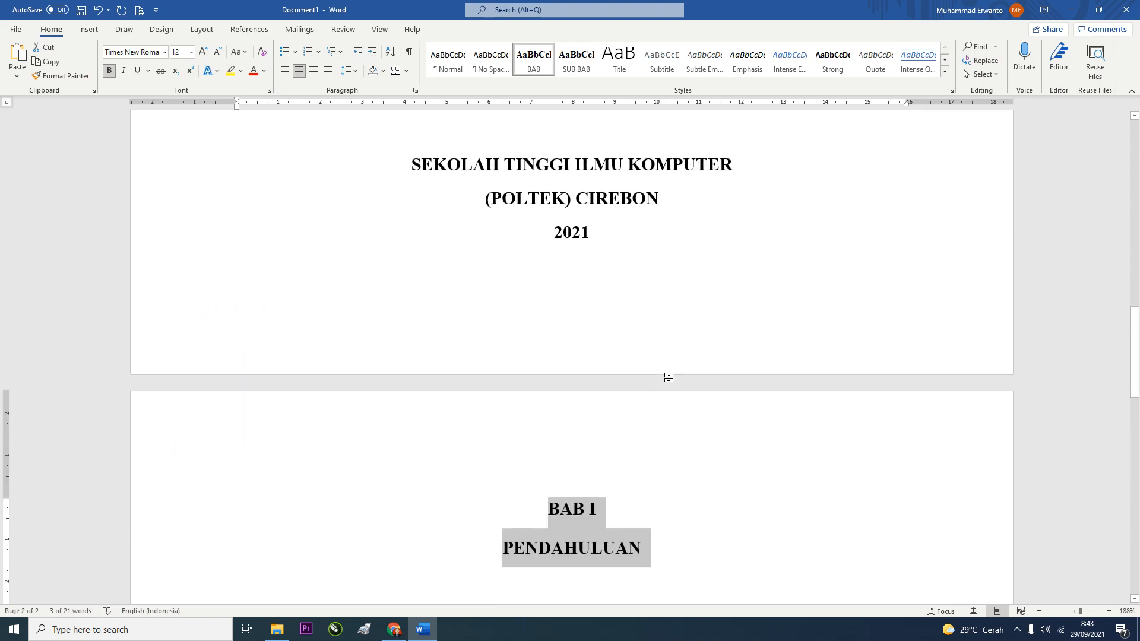
pyautogui.scroll(-5, 668, 378)
pyautogui.moveTo(1080, 611); pyautogui.dragTo(1072, 612)
pyautogui.click(802, 203)
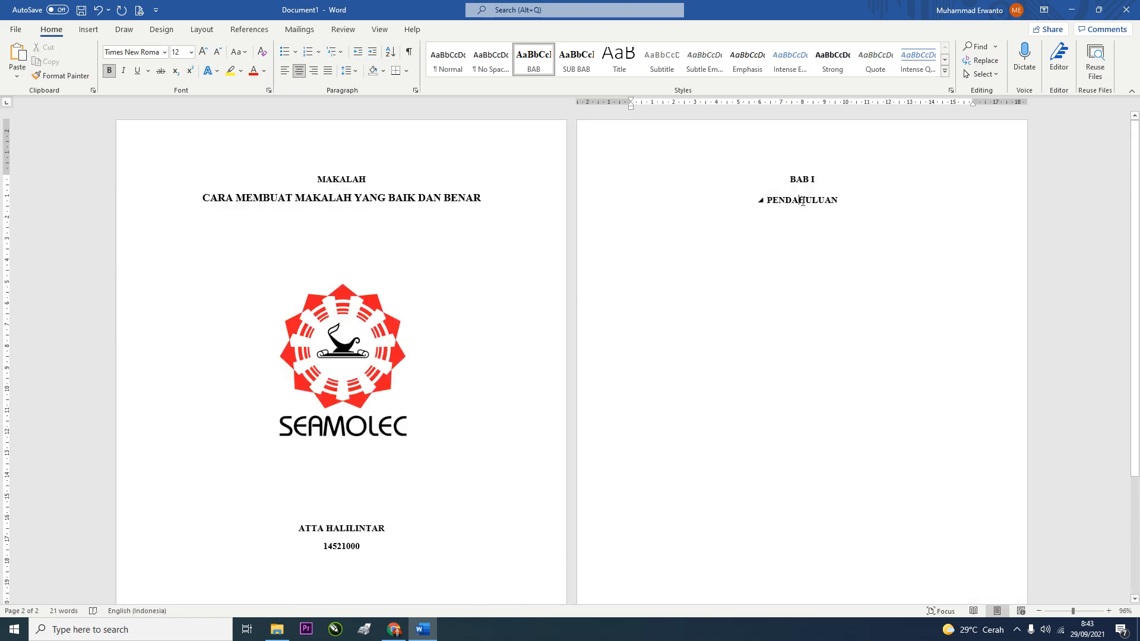
pyautogui.click(788, 180)
pyautogui.hotkey('ctrl', 'f')
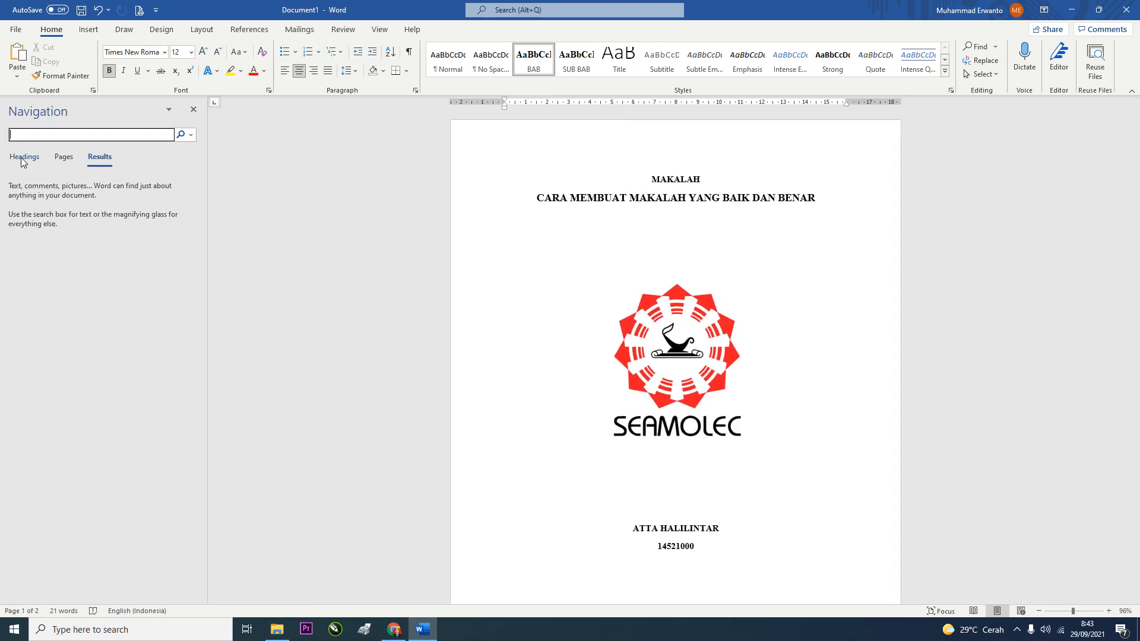
# Jump back and forth between the BAB I and PENDAHULUAN headings in the Navigation pane
pyautogui.click(23, 157)
pyautogui.click(30, 185)
pyautogui.click(33, 199)
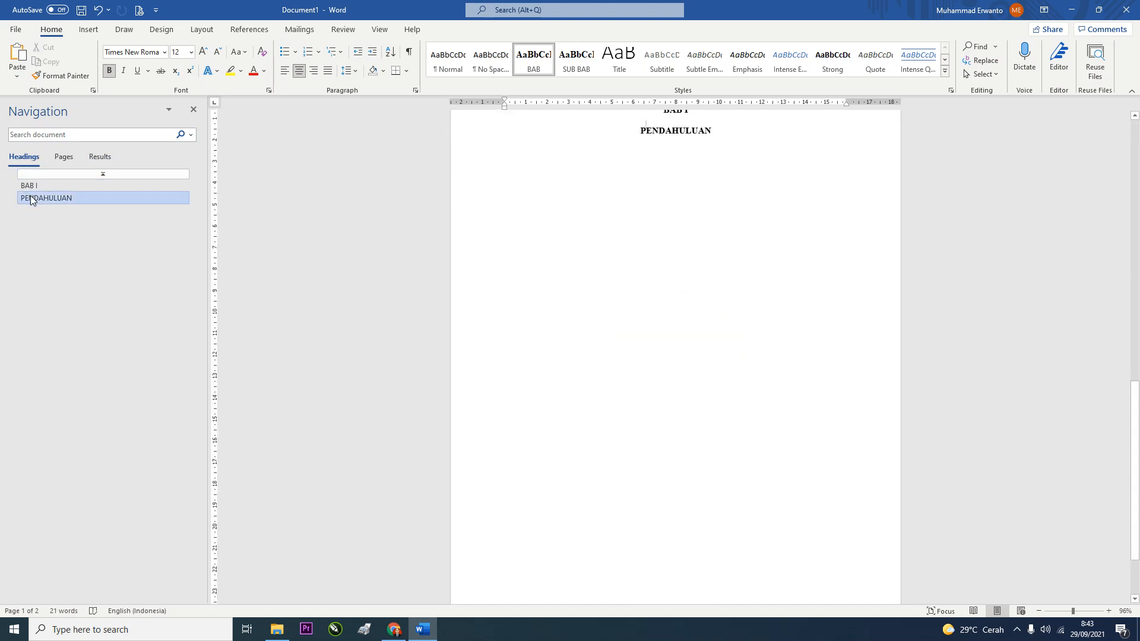
pyautogui.click(29, 186)
pyautogui.click(31, 198)
pyautogui.click(30, 186)
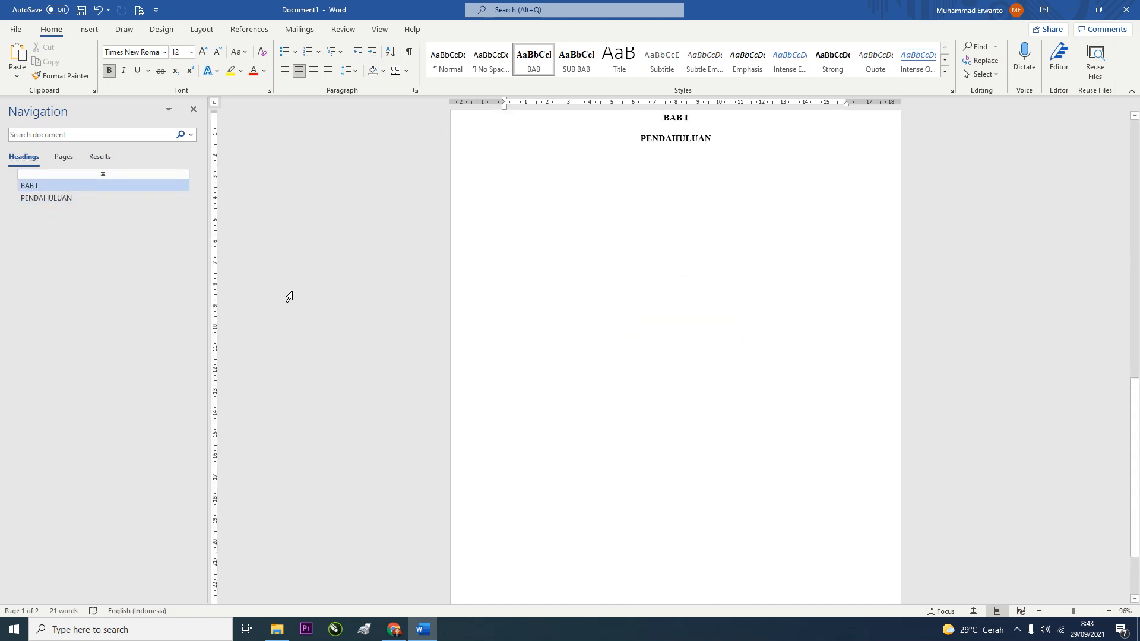
pyautogui.scroll(3, 553, 289)
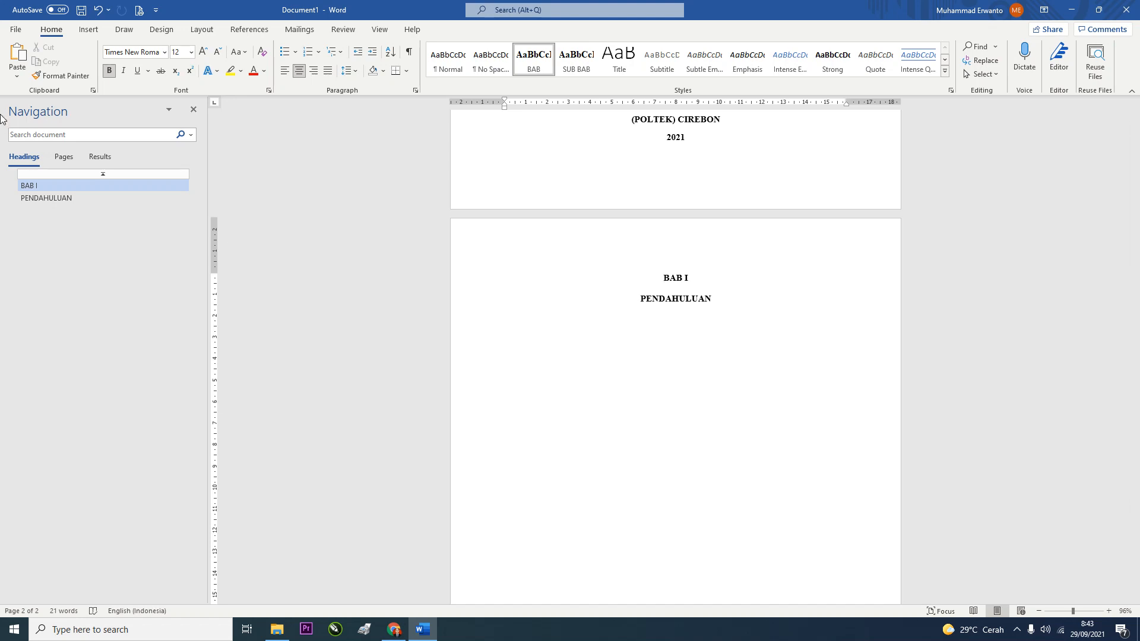
pyautogui.click(35, 197)
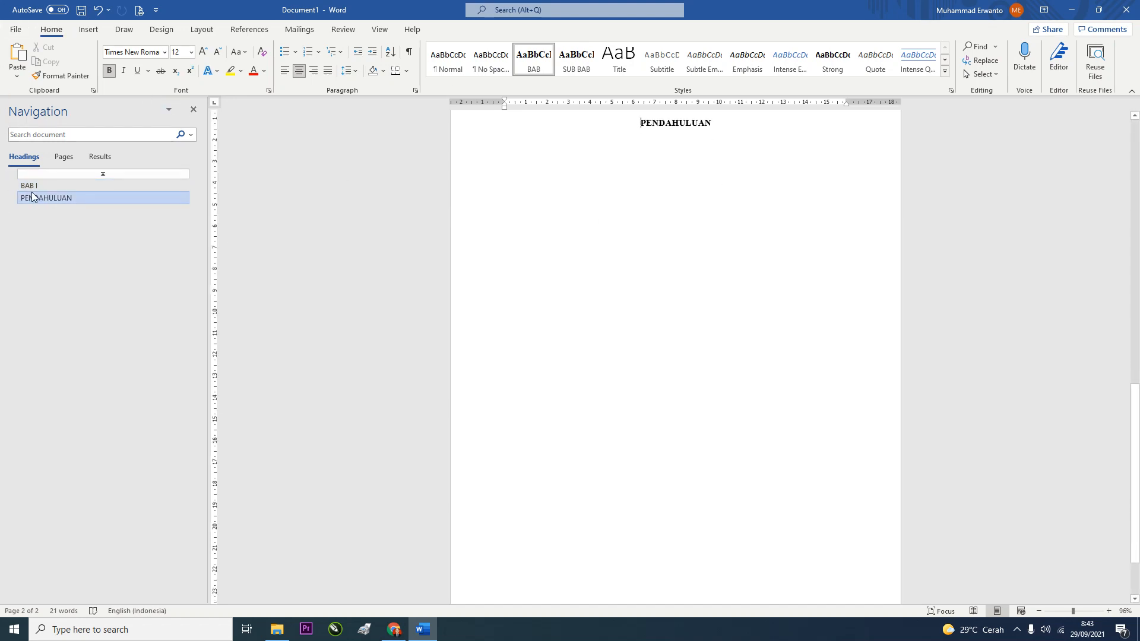
pyautogui.click(33, 188)
pyautogui.click(33, 196)
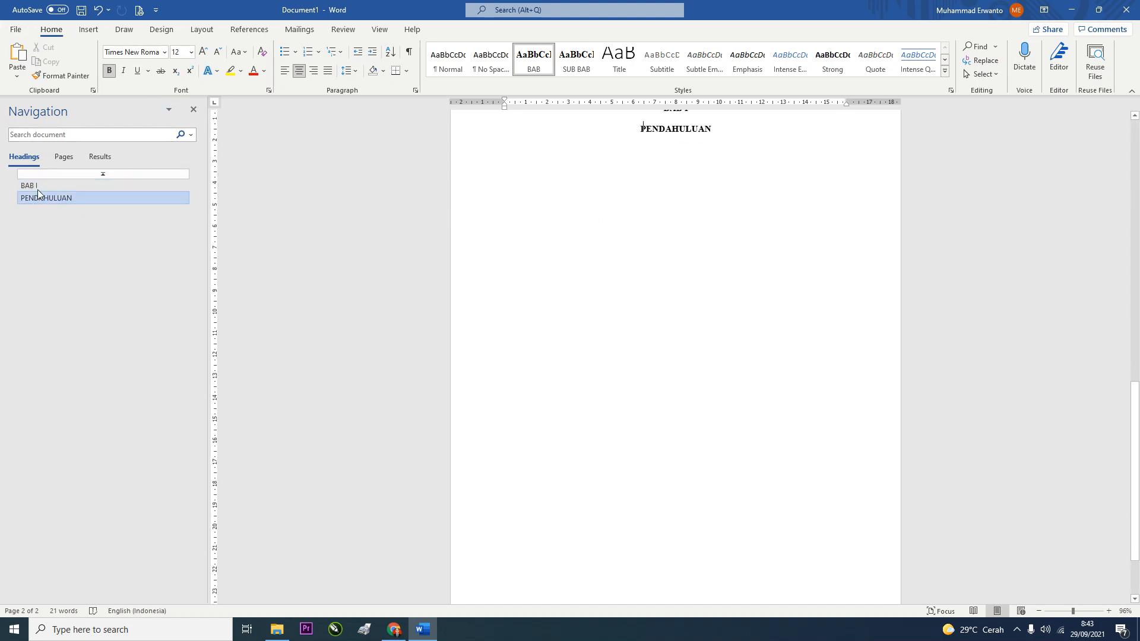
pyautogui.click(38, 188)
pyautogui.click(42, 198)
pyautogui.click(41, 185)
pyautogui.click(44, 200)
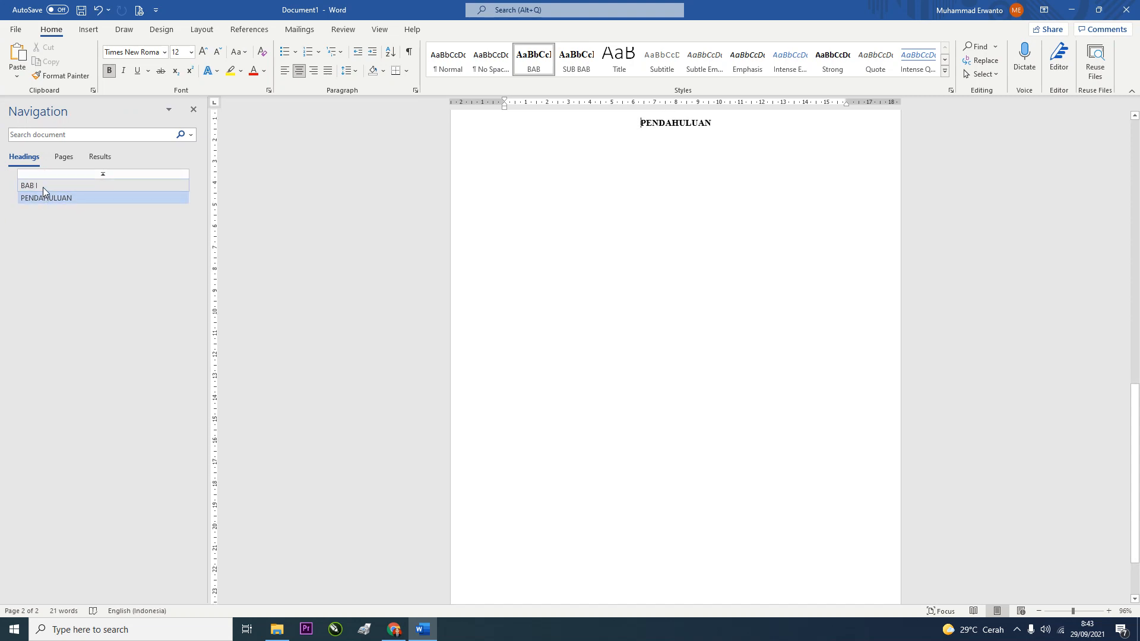
pyautogui.click(43, 187)
pyautogui.scroll(3, 221, 221)
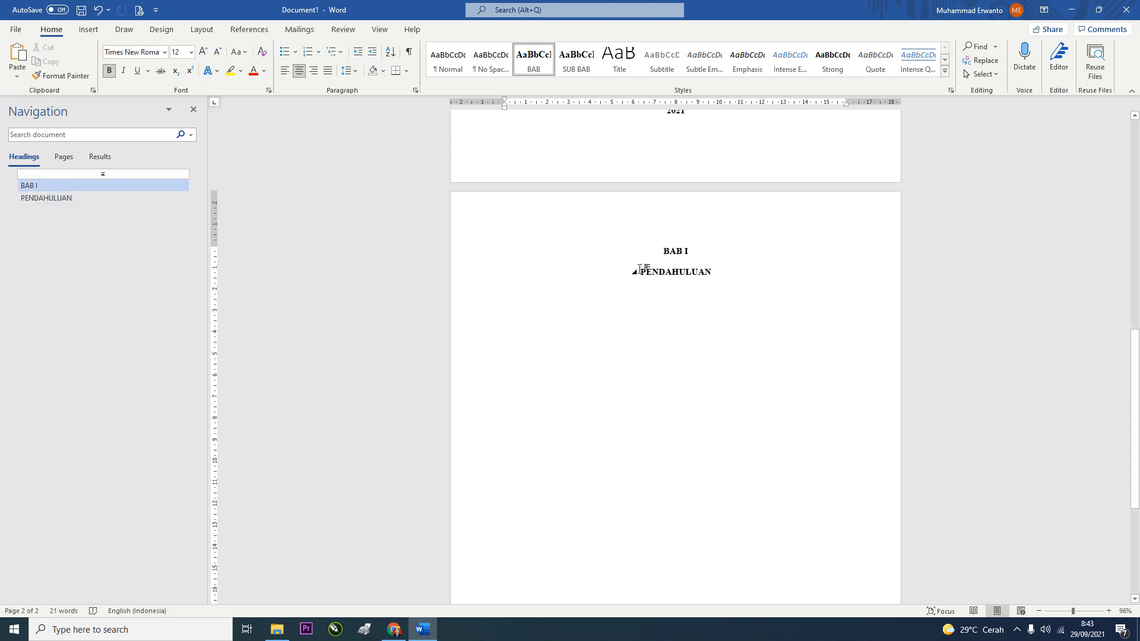
# Try joining PENDAHULUAN onto the BAB I line, then restore them as separate headings
pyautogui.click(640, 270)
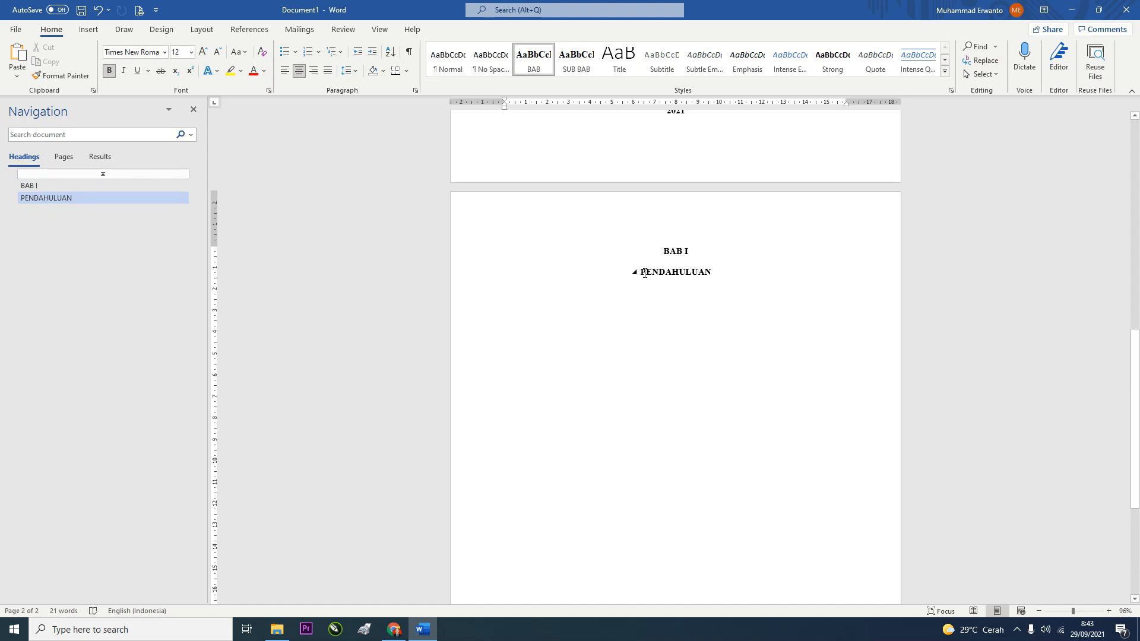
pyautogui.press('BackSpace')
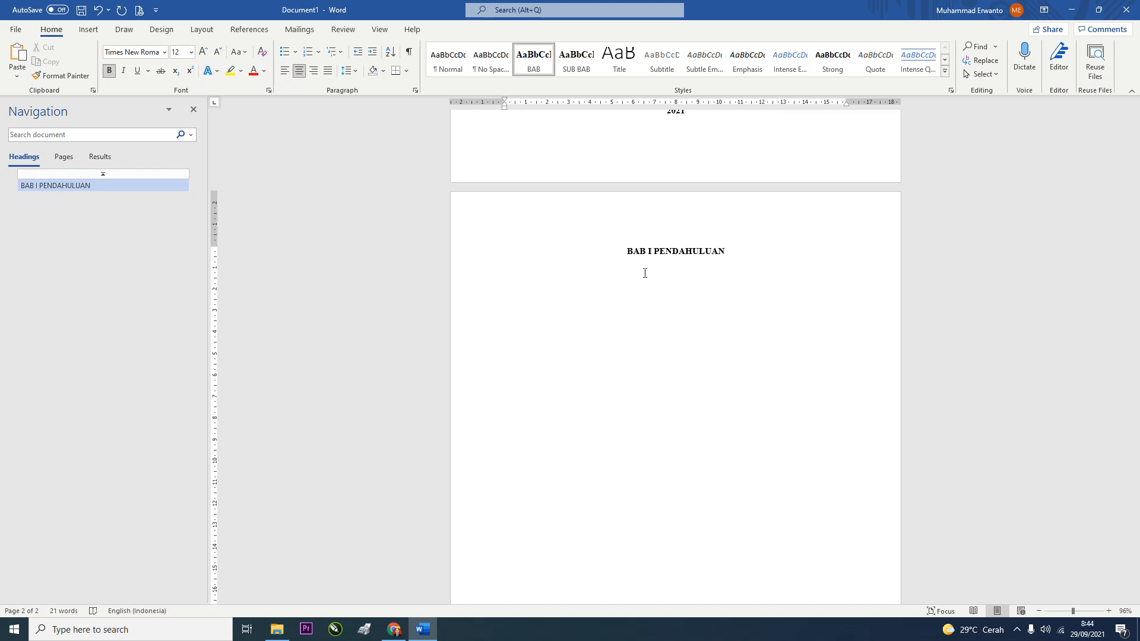
pyautogui.hotkey('shift', 'Return')
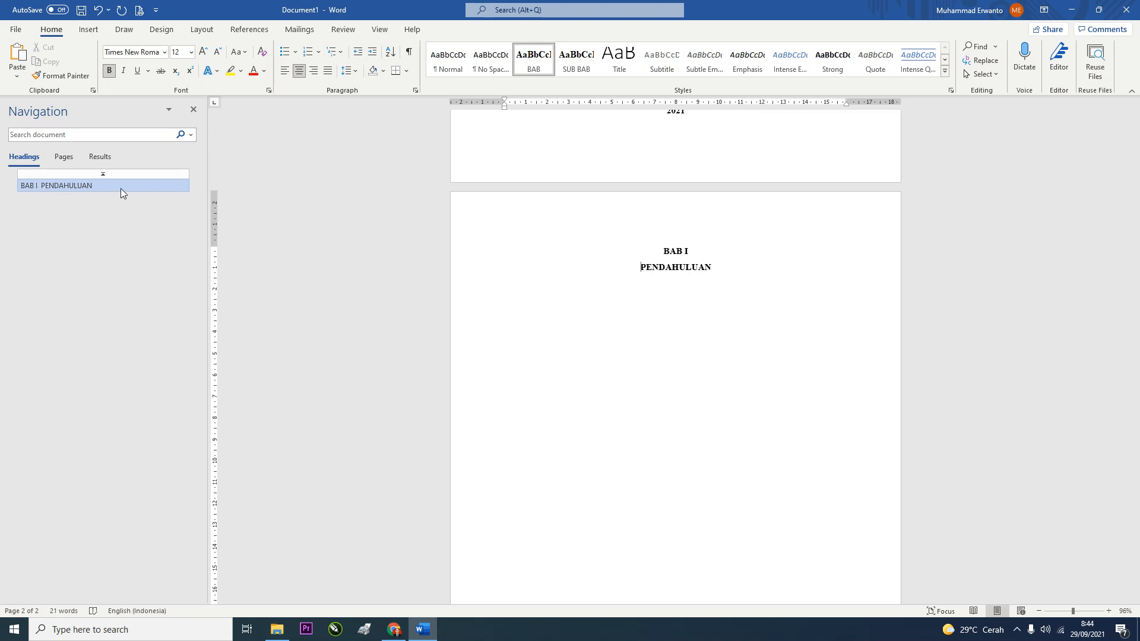
pyautogui.press('BackSpace')
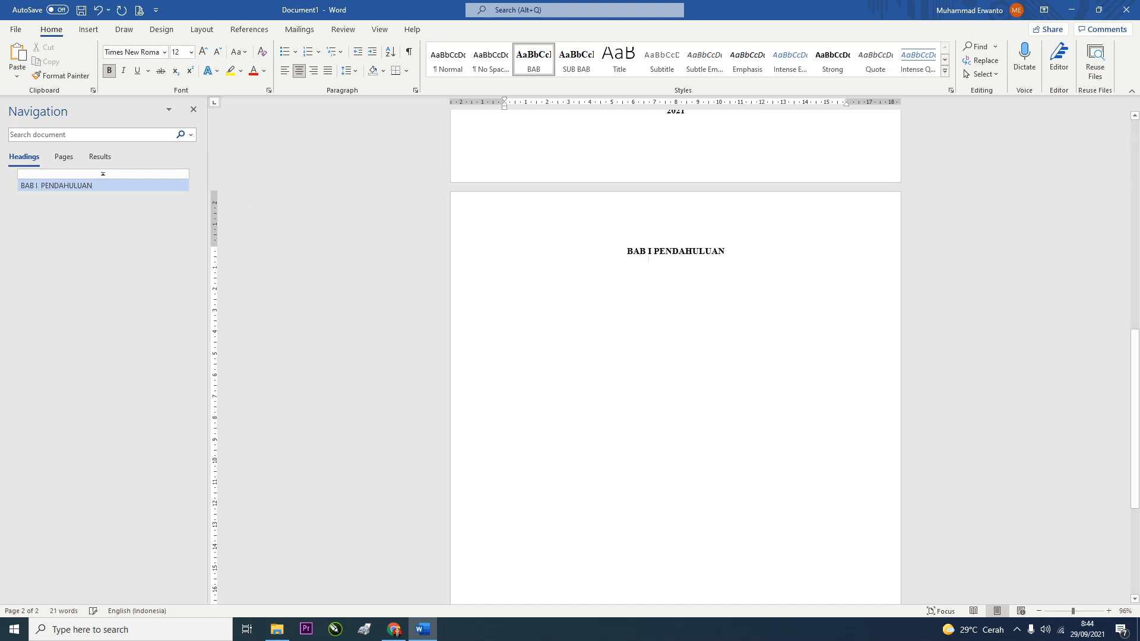
pyautogui.press('Return')
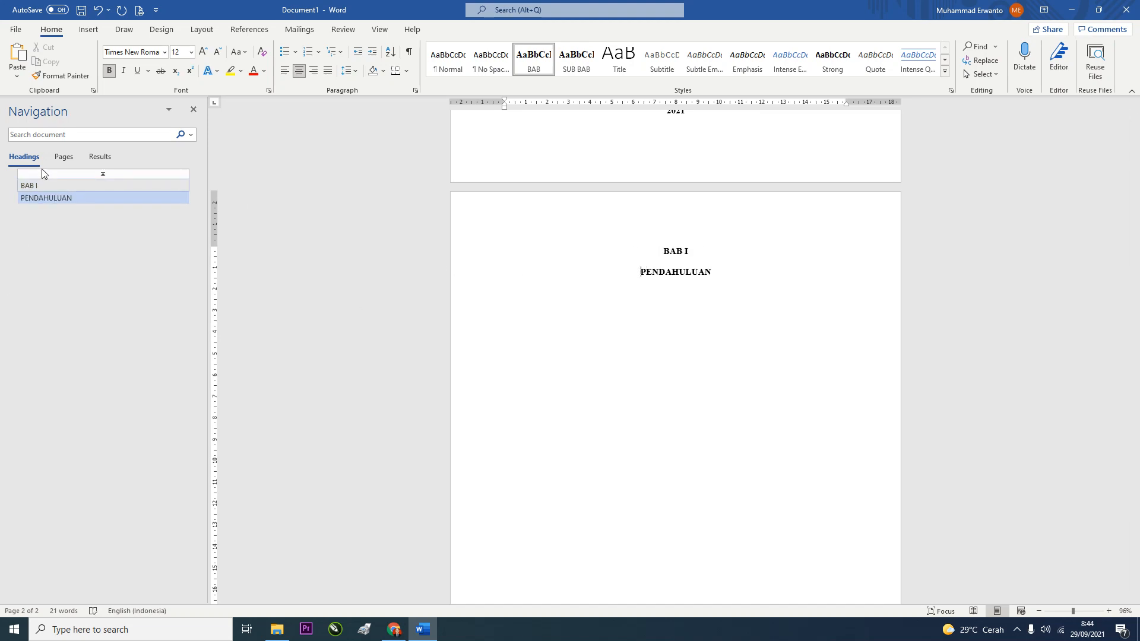
# Merge PENDAHULUAN into the BAB I heading with a line break and add an empty body line
pyautogui.click(35, 187)
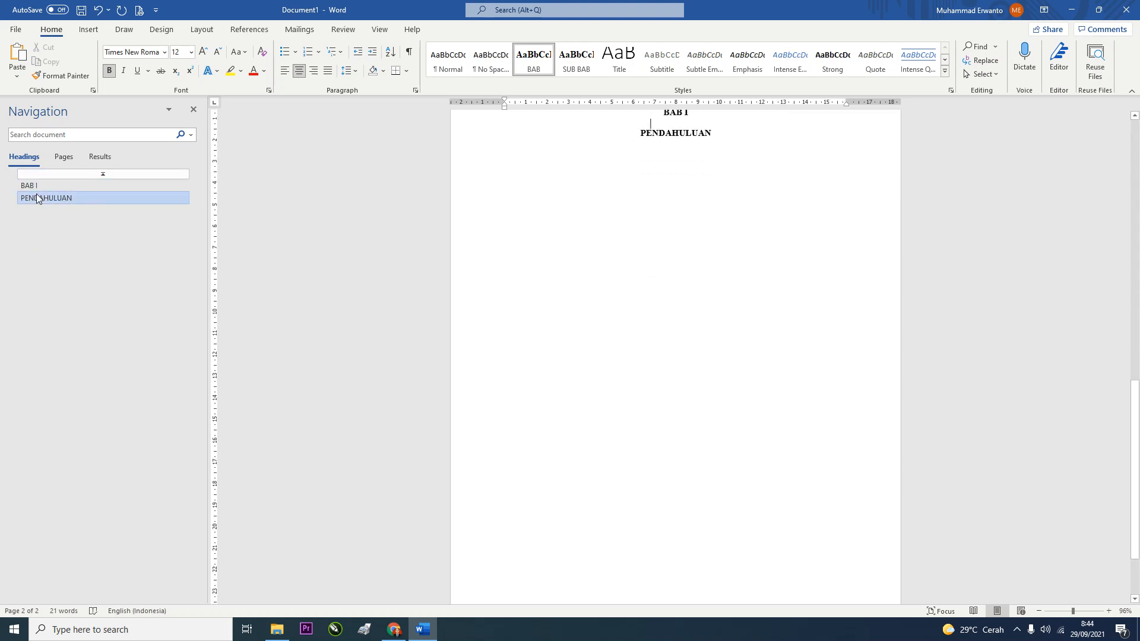
pyautogui.scroll(3, 572, 248)
pyautogui.moveTo(635, 287)
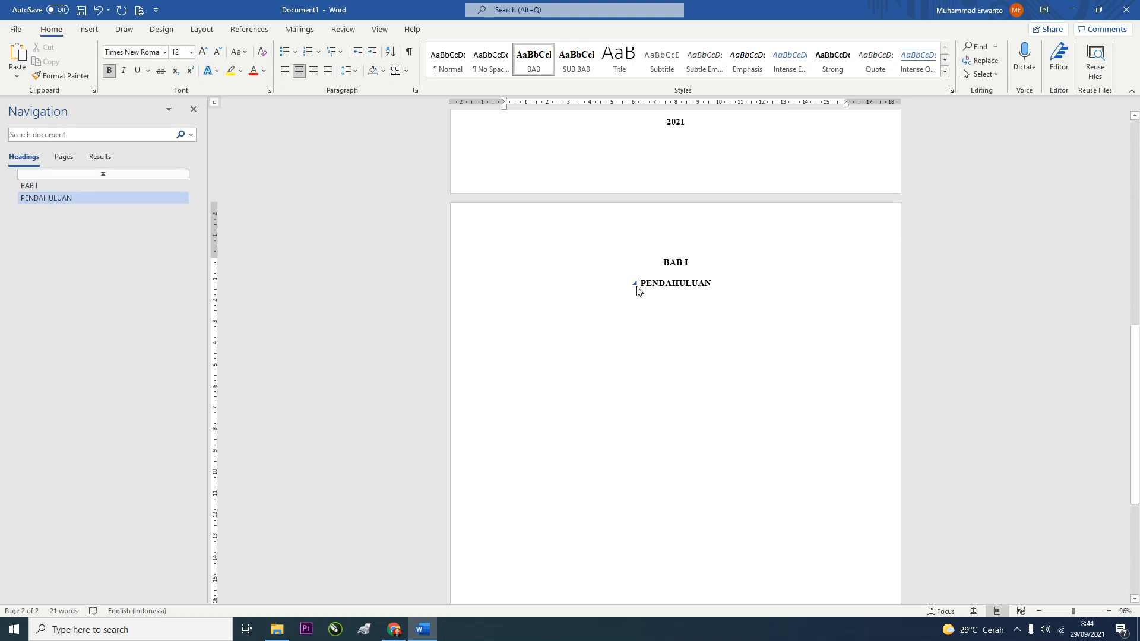
pyautogui.click(640, 284)
pyautogui.press('BackSpace')
pyautogui.press('BackSpace')
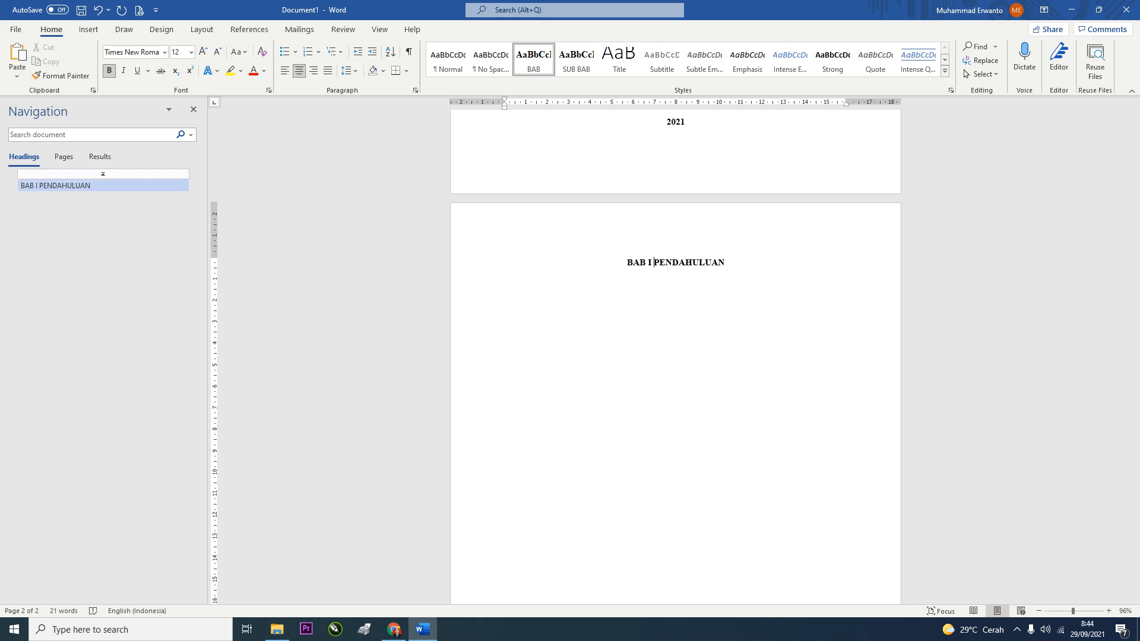
pyautogui.hotkey('shift', 'Return')
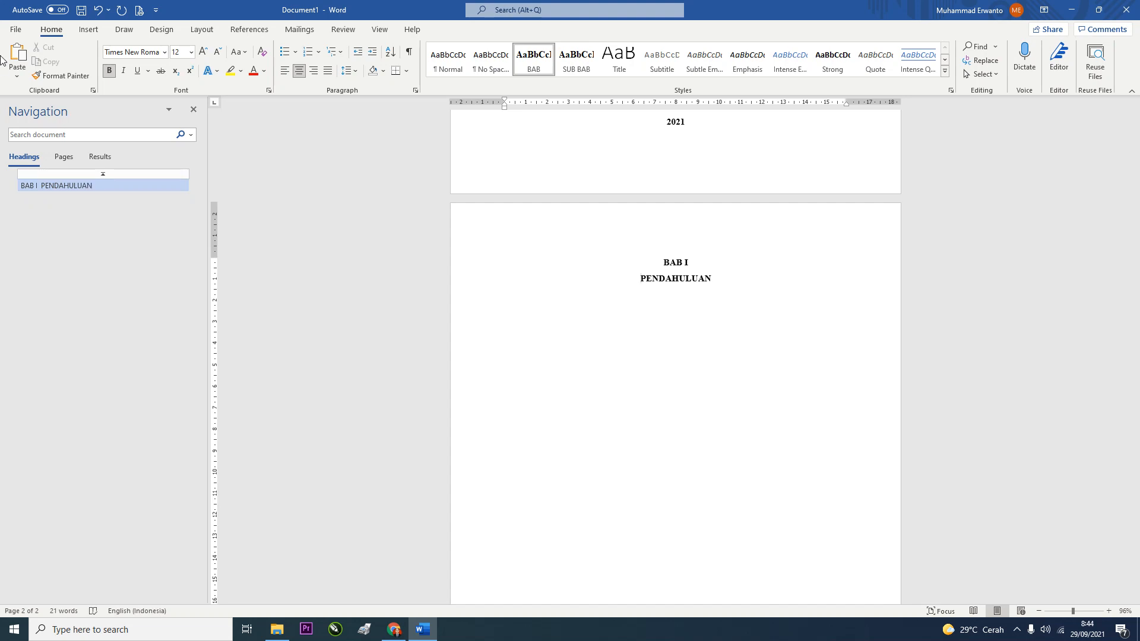
pyautogui.click(520, 309)
pyautogui.press('Return')
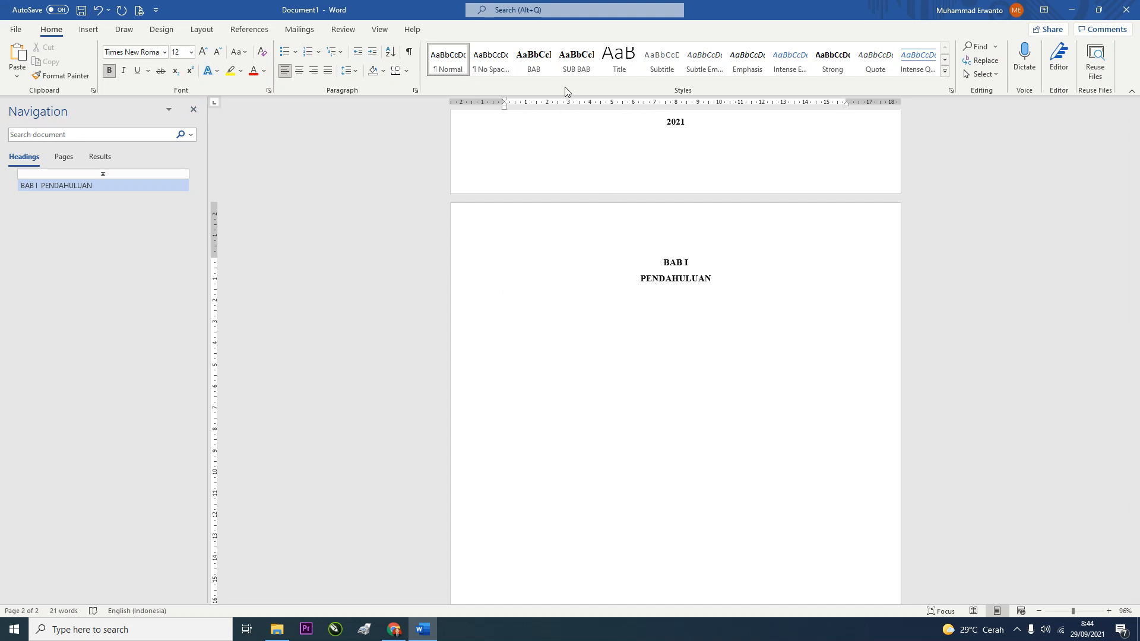
# Type 'Latar Belakang' in the SUB BAB style and prefix it with '1.1.'
pyautogui.write('Latar Belakang')
pyautogui.click(575, 63)
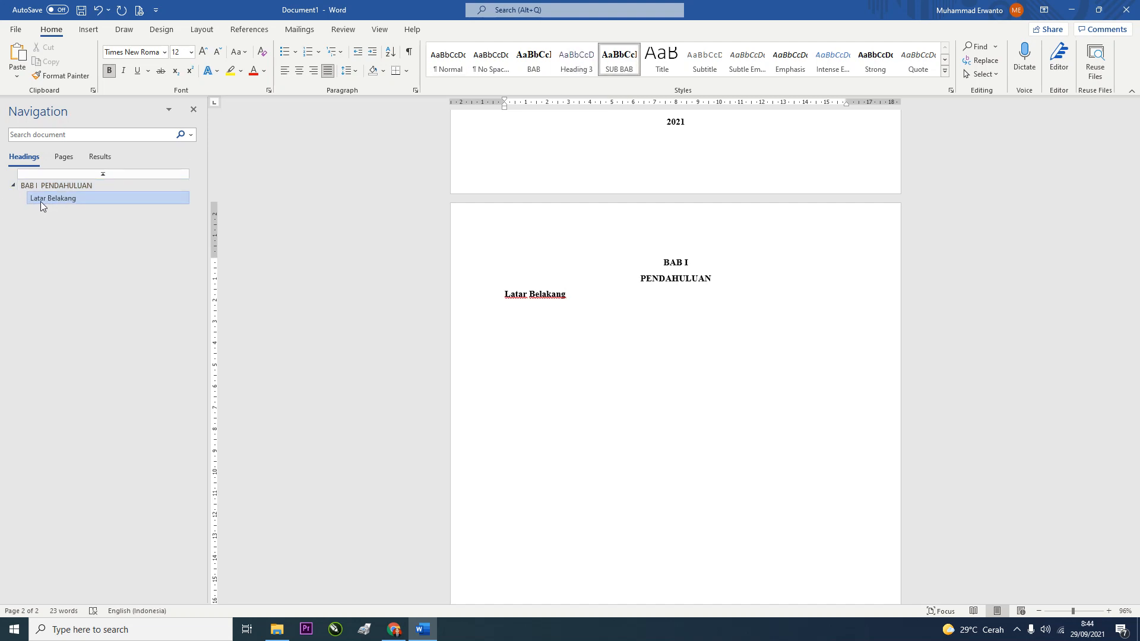
pyautogui.rightClick(507, 295)
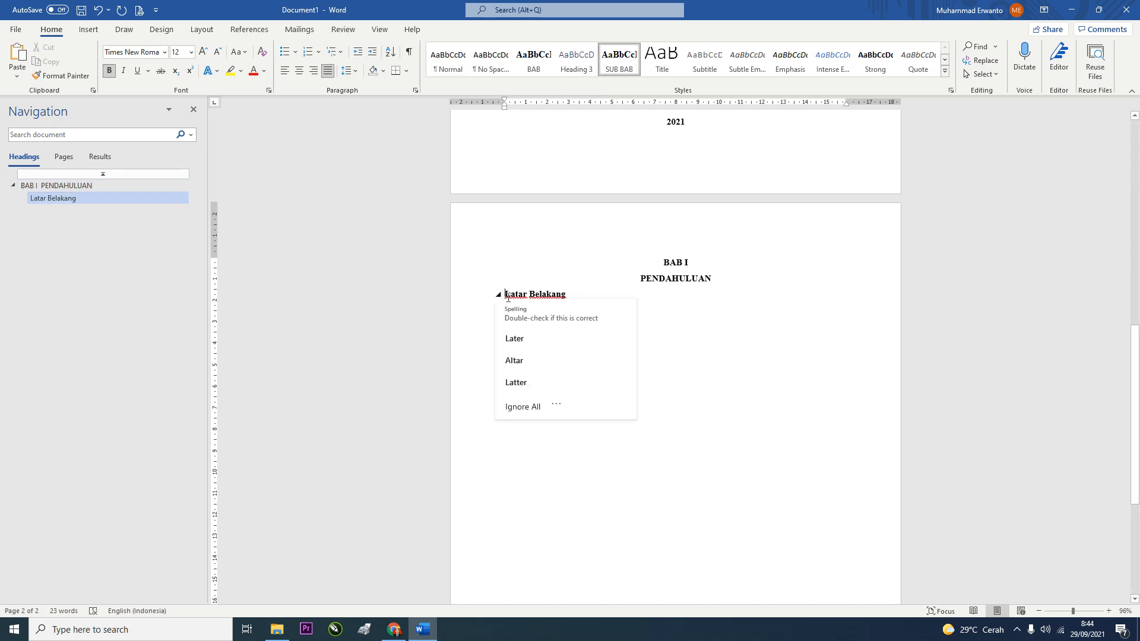
pyautogui.press('Escape')
pyautogui.write('1.1.')
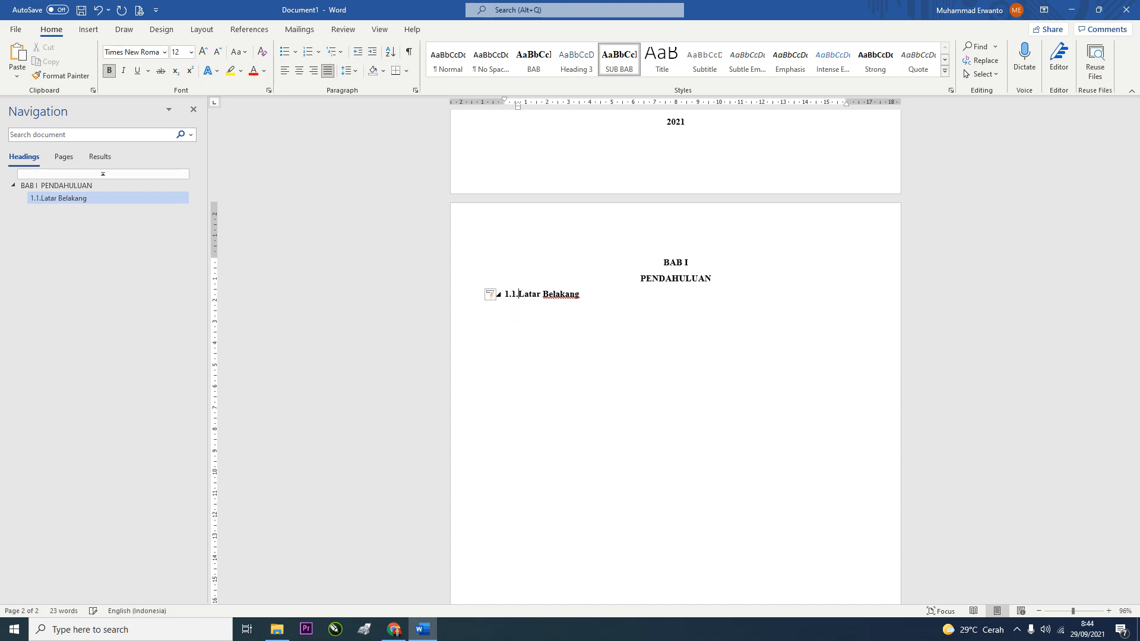
# Check the Numbering and Multilevel List galleries, keeping the 1.1 numbering on the heading
pyautogui.click(318, 52)
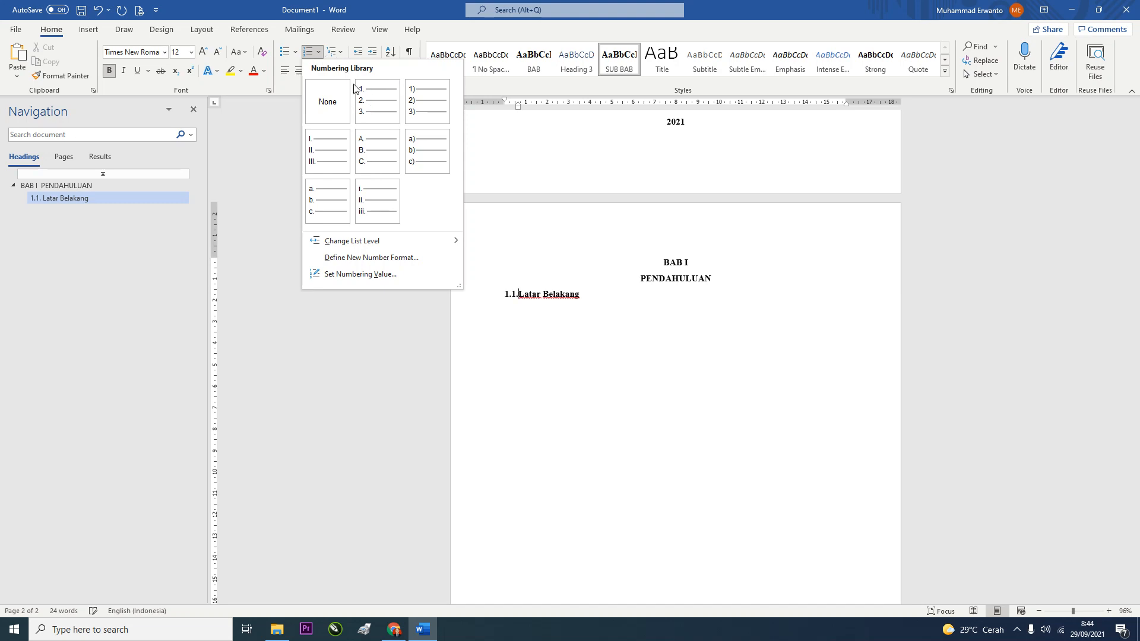
pyautogui.click(327, 40)
pyautogui.click(343, 54)
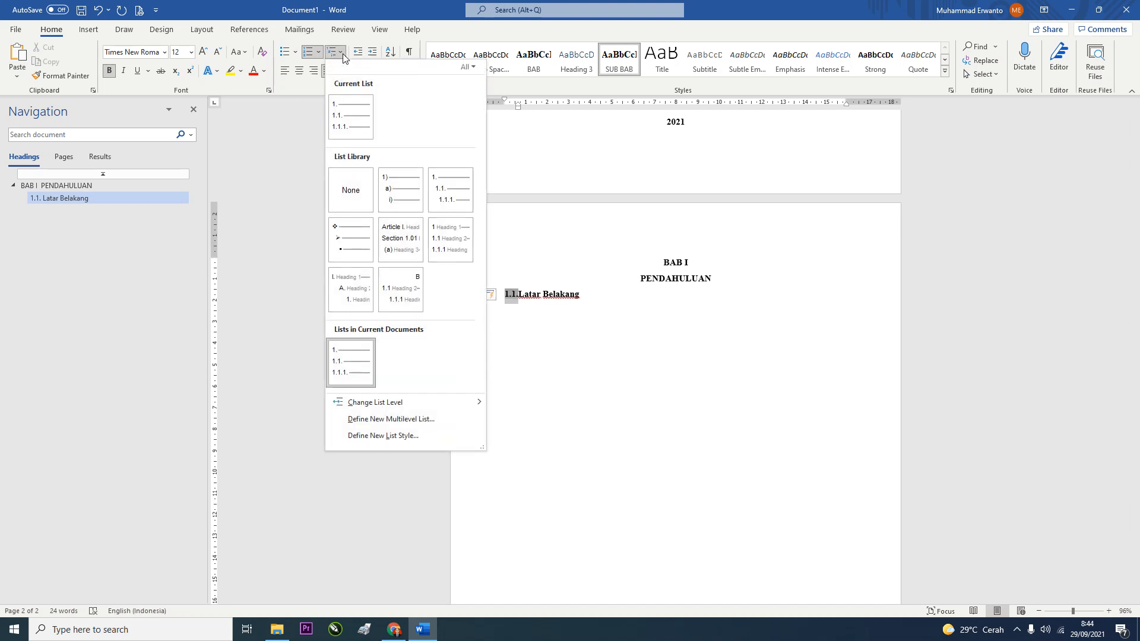
pyautogui.click(531, 374)
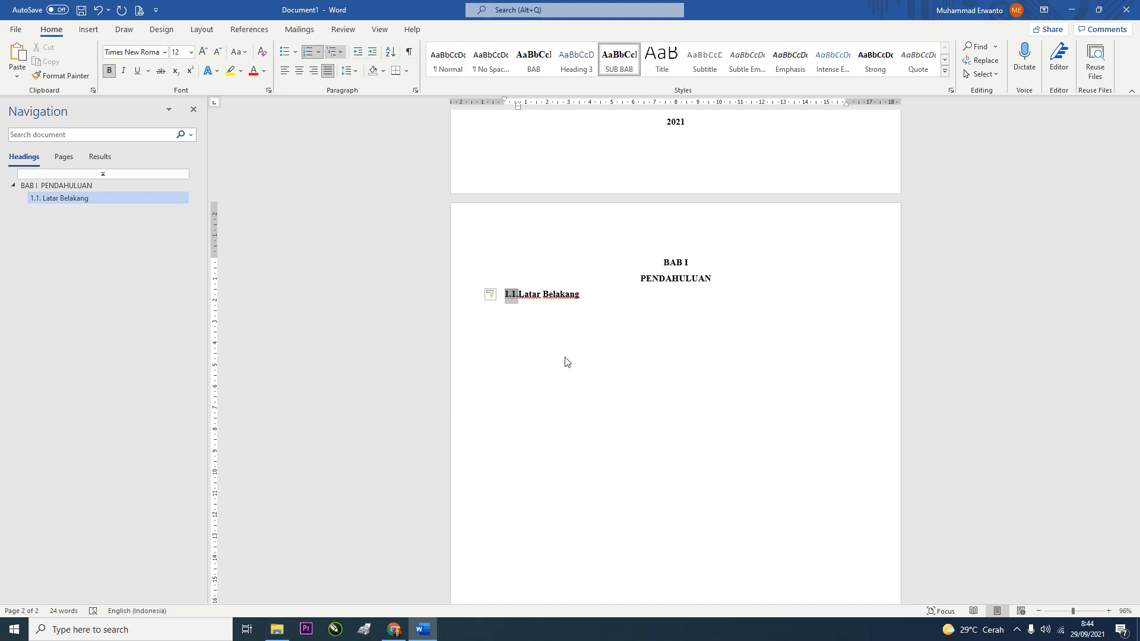
# Type 'Rumusan Masalah' and 'Maksud dan Tujuan' on new lines below the sub-heading
pyautogui.press('Return')
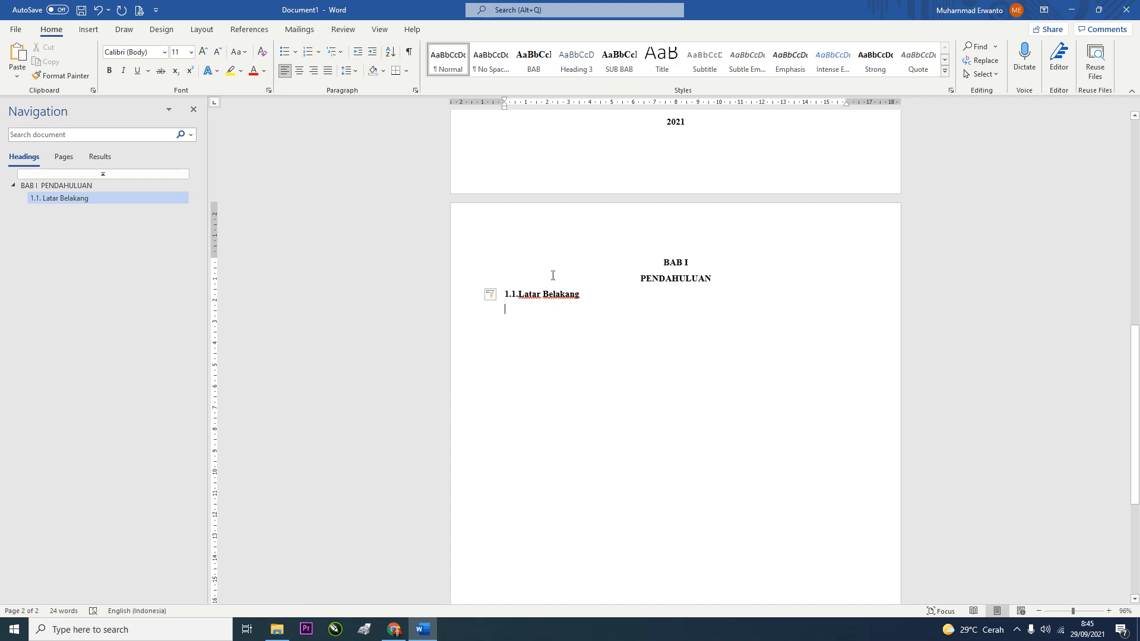
pyautogui.write('Rum')
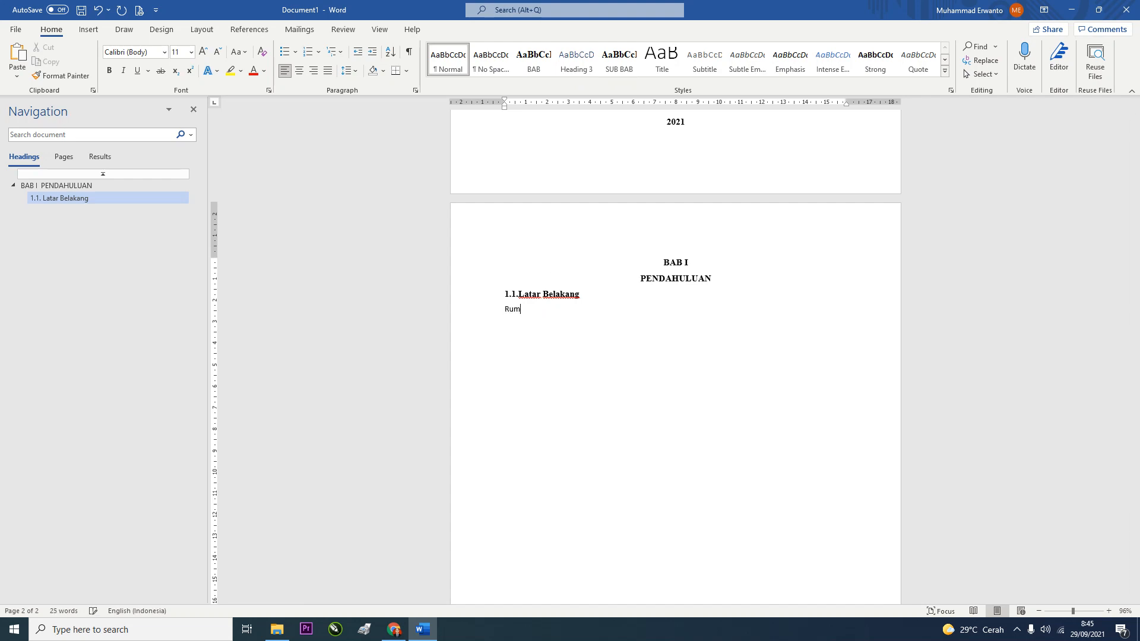
pyautogui.write('usan Masalah')
pyautogui.press('Return')
pyautogui.write('Maksud dan Tuj')
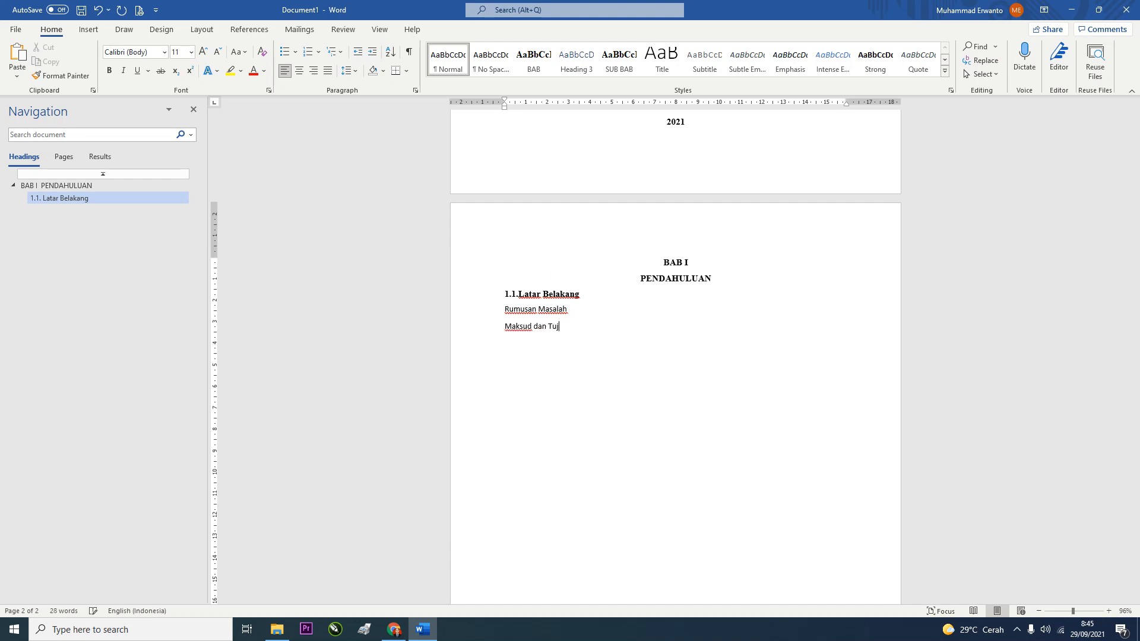
pyautogui.write('uan')
pyautogui.press('Return')
# Complete 'Maksud dan Tujuan Penelitian' and add 'Maksud Penelitian' and 'Tujuan Penelitian' lines
pyautogui.click(596, 328)
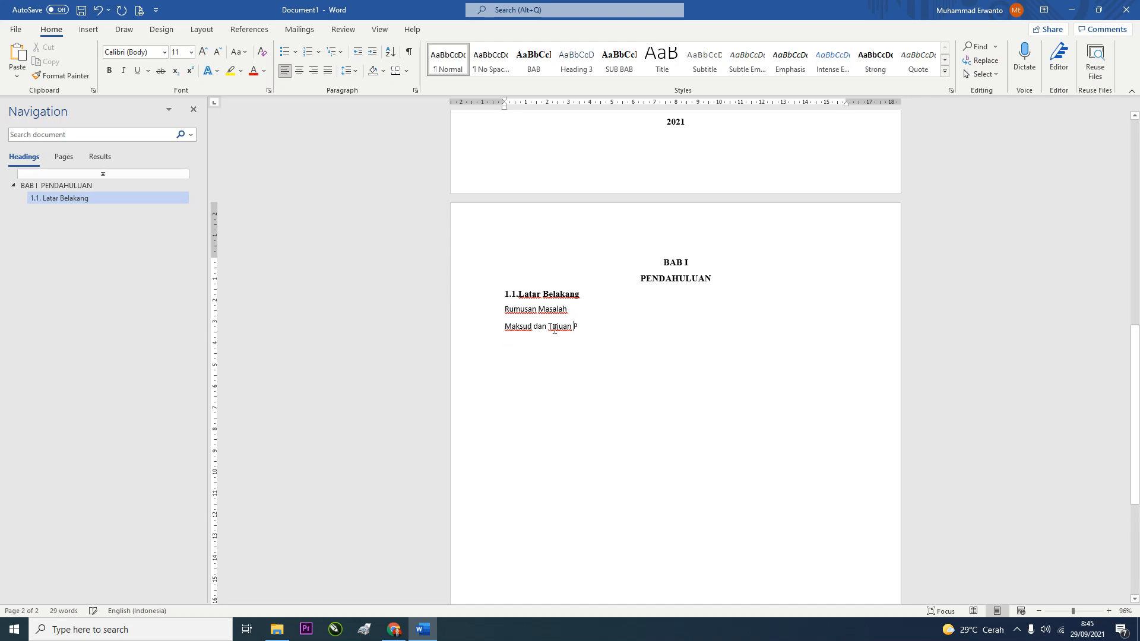
pyautogui.write('Penelitian')
pyautogui.click(509, 328)
pyautogui.press('Return')
pyautogui.write('Ma')
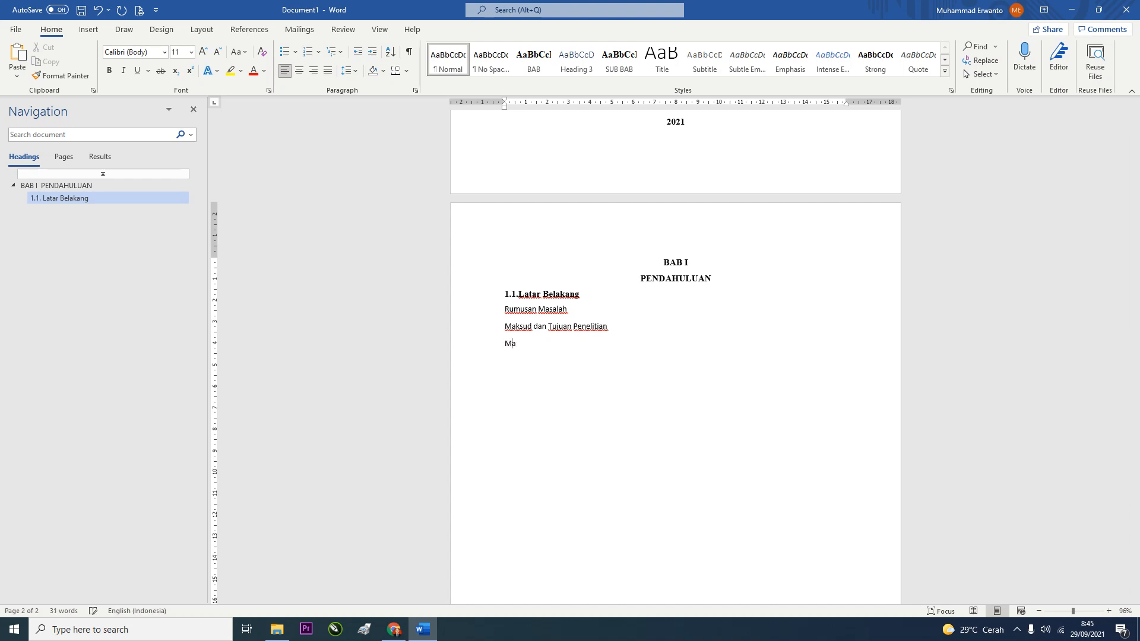
pyautogui.write('ksdu')
pyautogui.write('ud ')
pyautogui.write('Penelit')
pyautogui.write('ian')
pyautogui.press('Return')
pyautogui.write('Tujuan Pen')
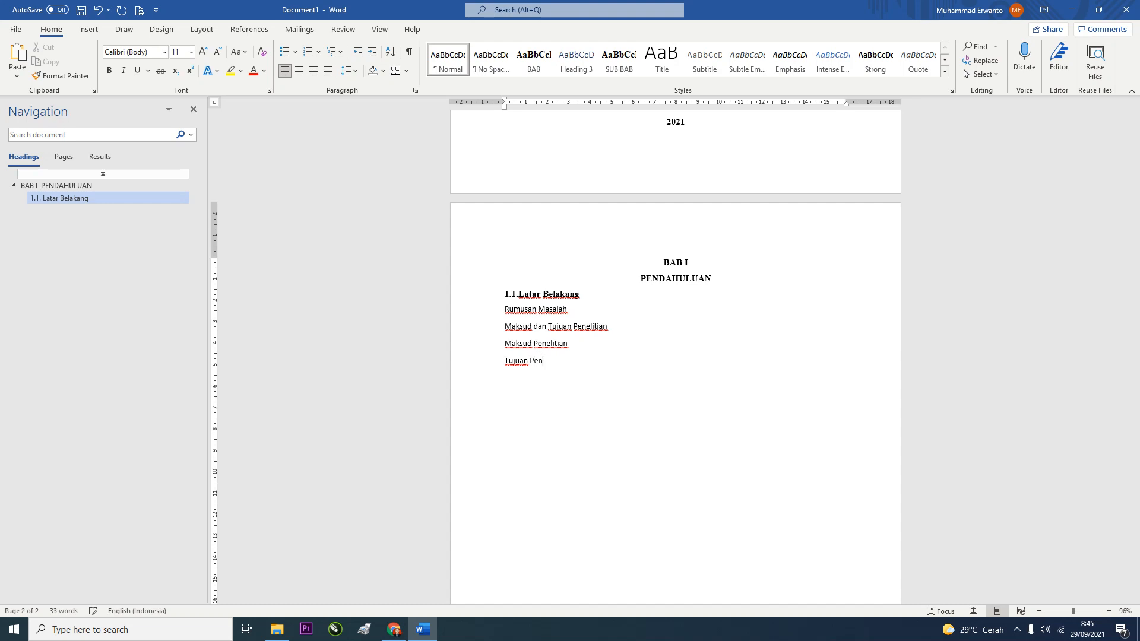
pyautogui.write('elitian')
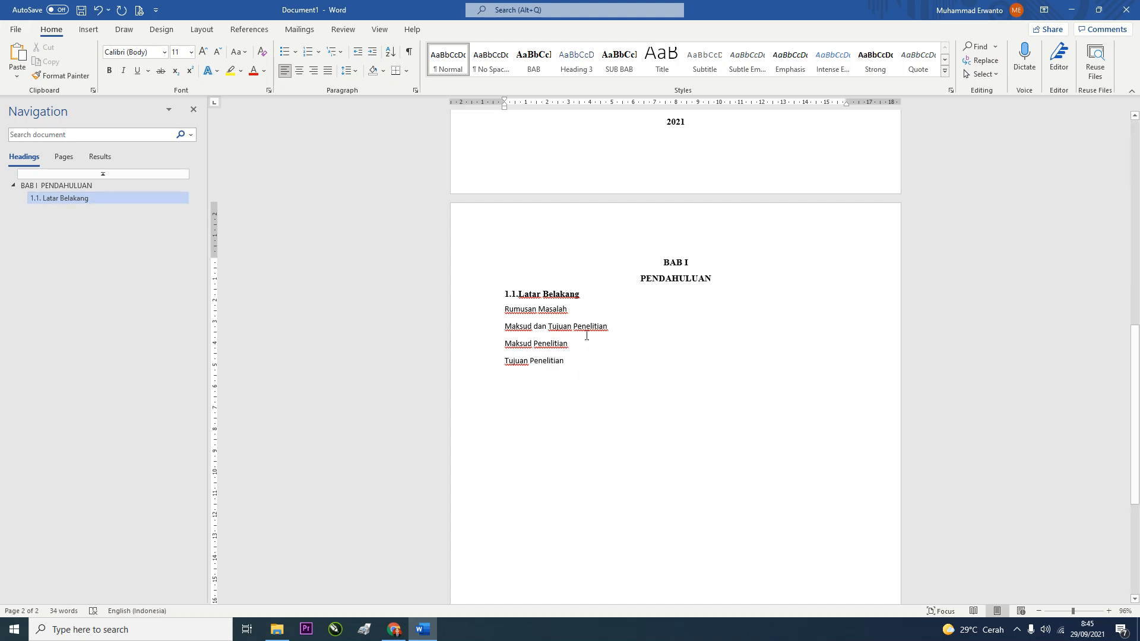
# Make both lines sub-headings; set Heading 3 to bold black Times New Roman, justified, 1.5 spacing, no space before
pyautogui.moveTo(621, 328); pyautogui.dragTo(504, 308)
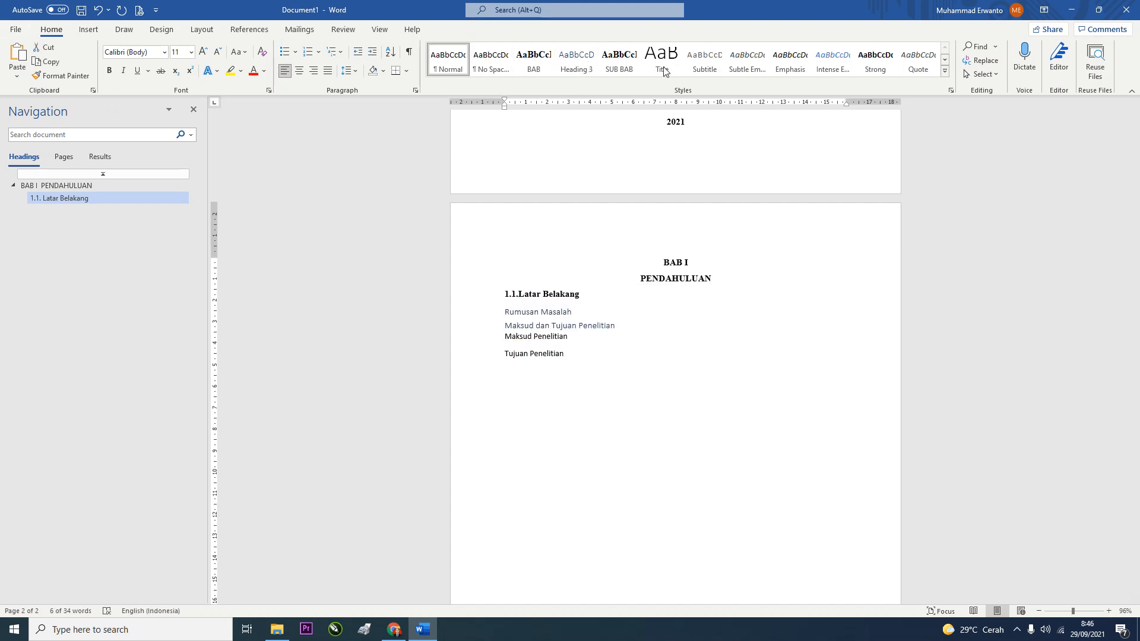
pyautogui.click(621, 66)
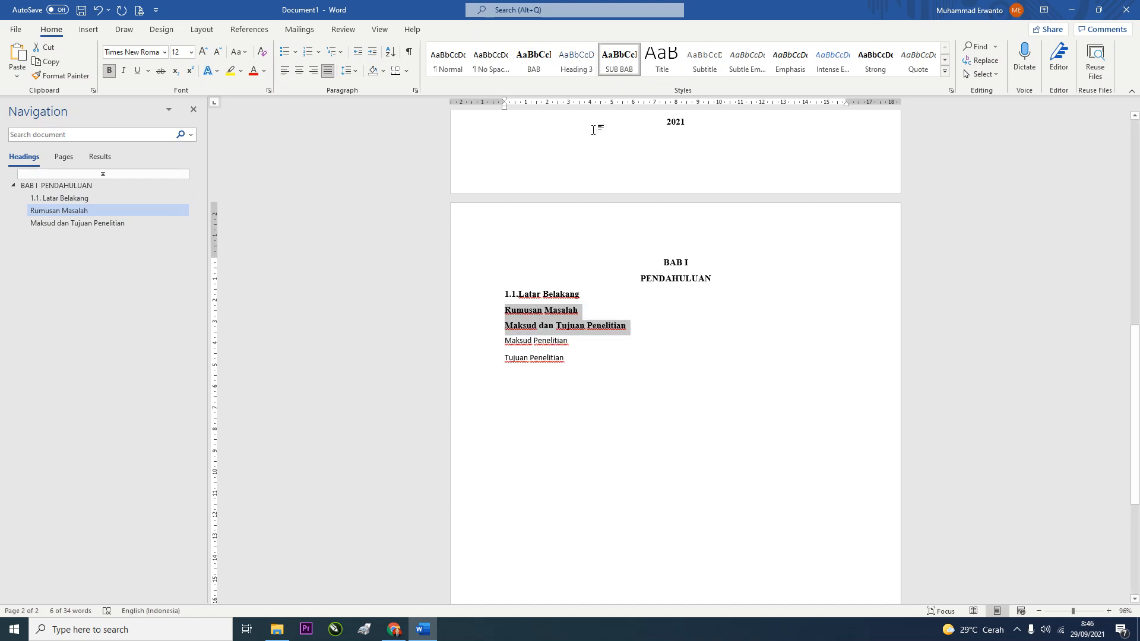
pyautogui.rightClick(575, 57)
pyautogui.click(617, 83)
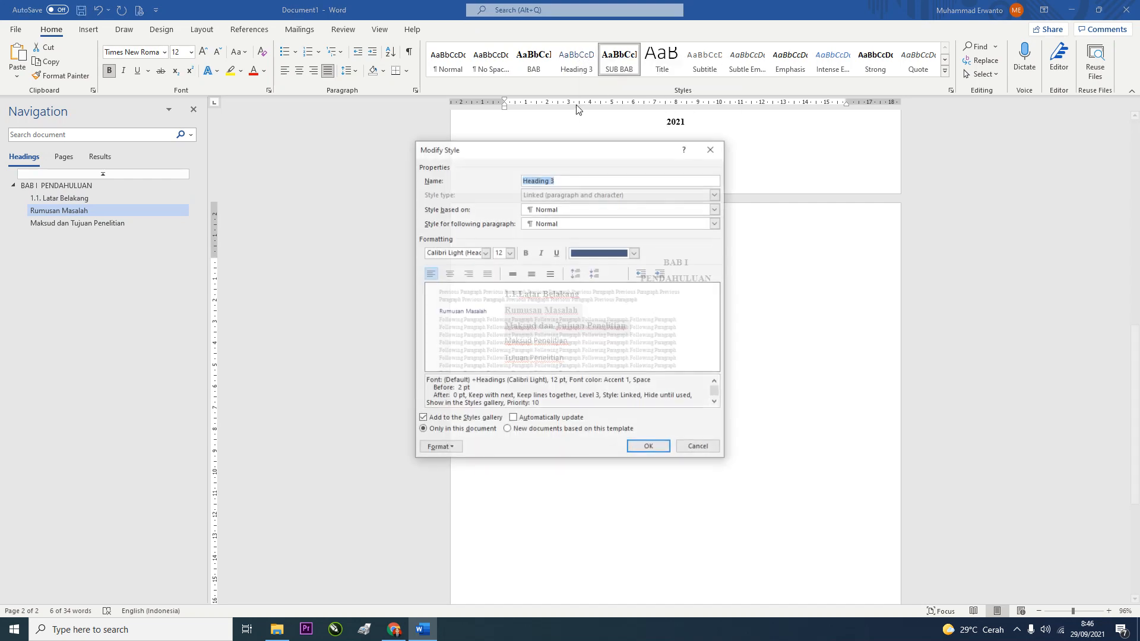
pyautogui.click(475, 250)
pyautogui.write('Times New Roman')
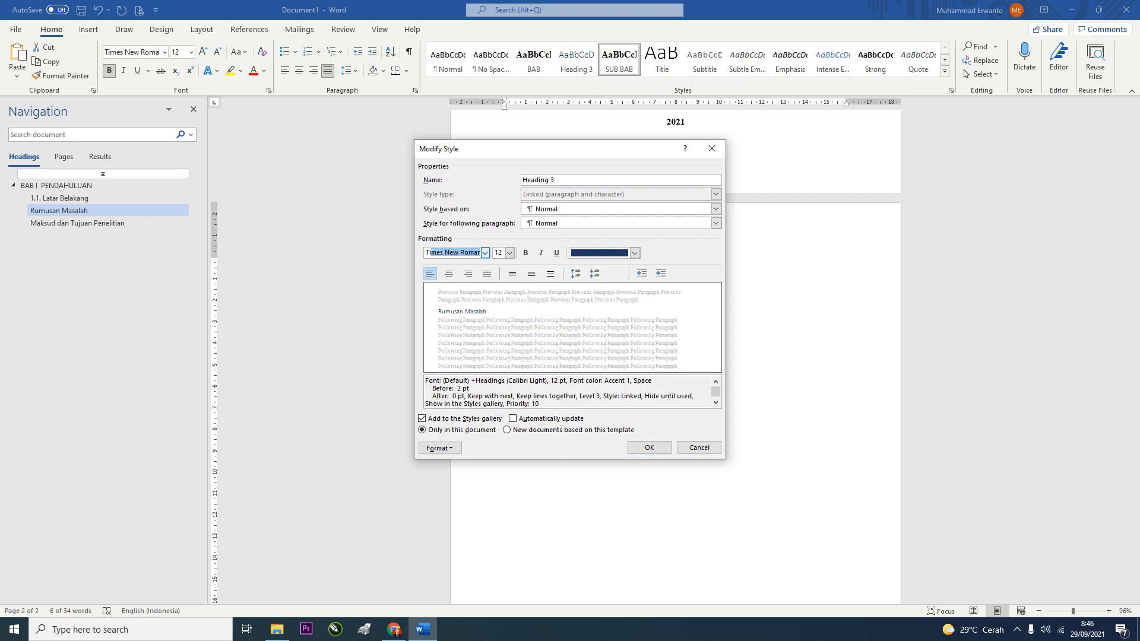
pyautogui.click(526, 252)
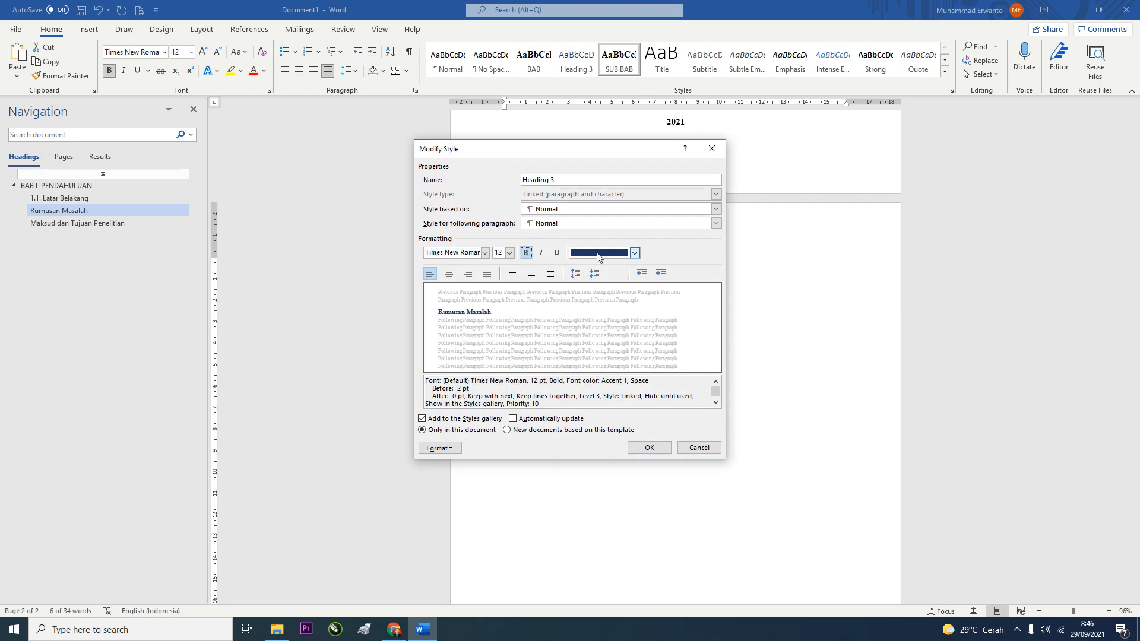
pyautogui.click(599, 253)
pyautogui.click(596, 269)
pyautogui.click(487, 273)
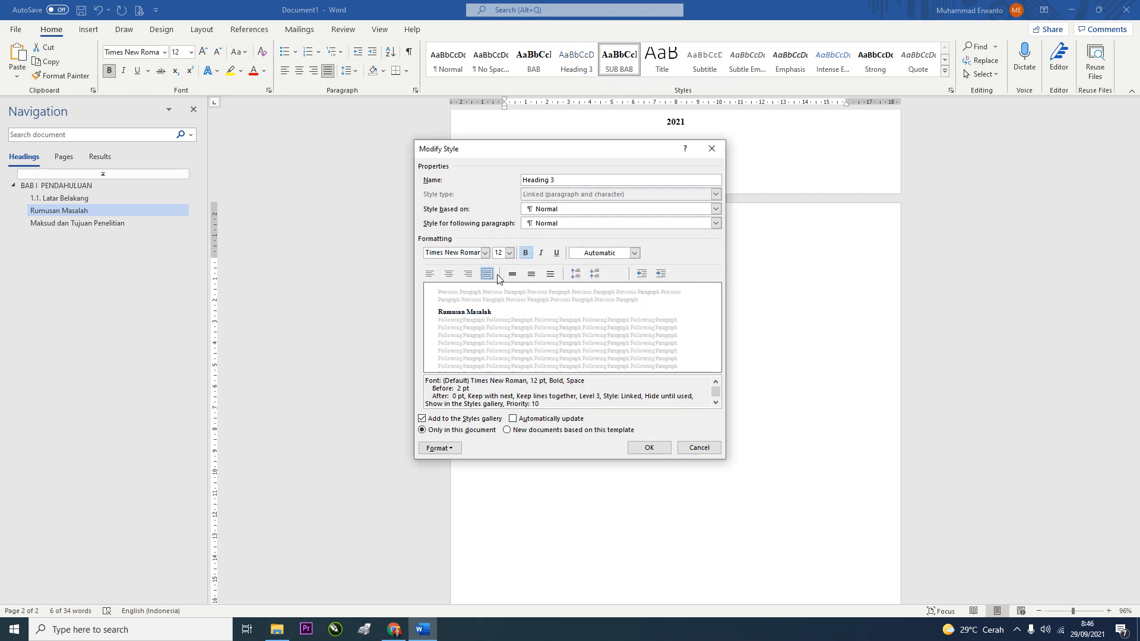
pyautogui.click(531, 273)
pyautogui.click(596, 277)
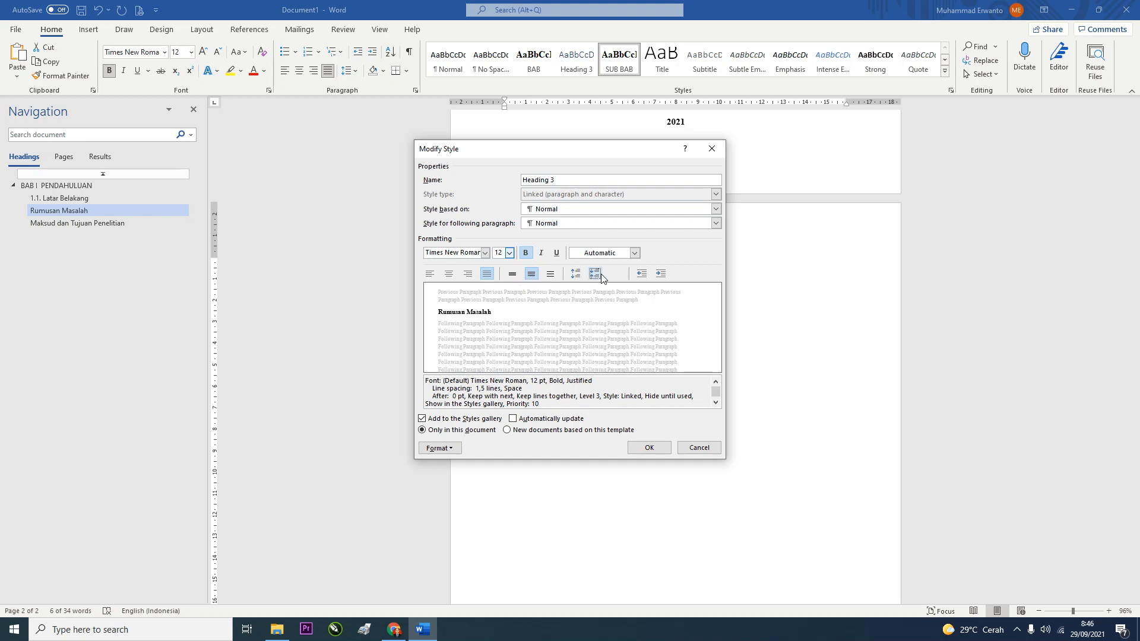
pyautogui.click(633, 448)
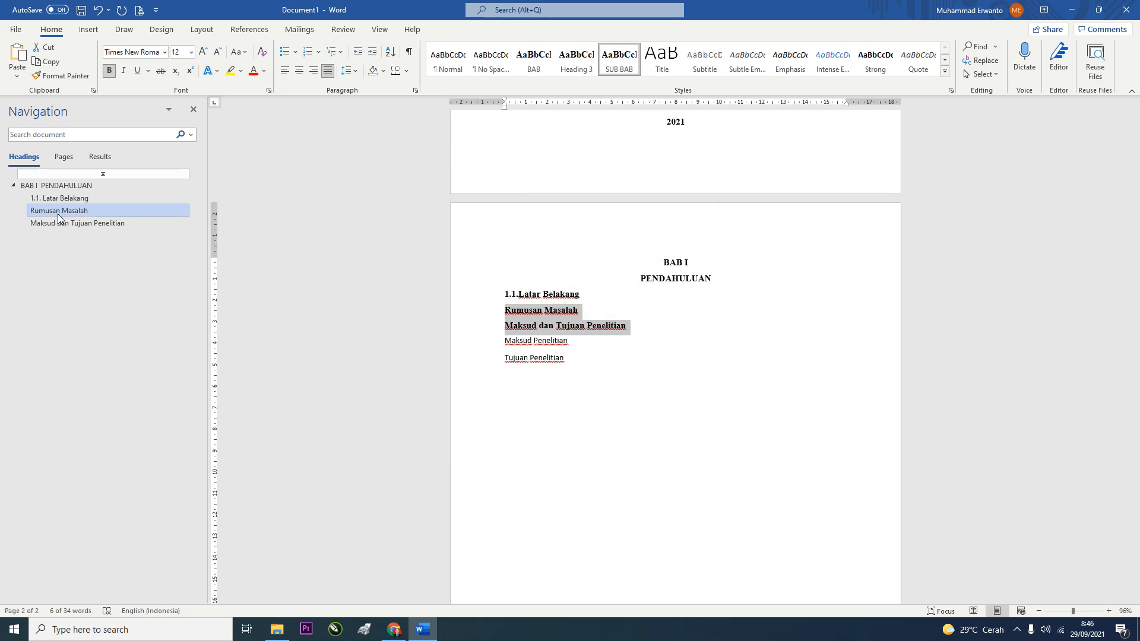
# Number the sub-headings '1.2.' Rumusan Masalah and '1.3.' Maksud dan Tujuan Penelitian
pyautogui.click(506, 309)
pyautogui.rightClick(507, 311)
pyautogui.press('Escape')
pyautogui.write('1.2.')
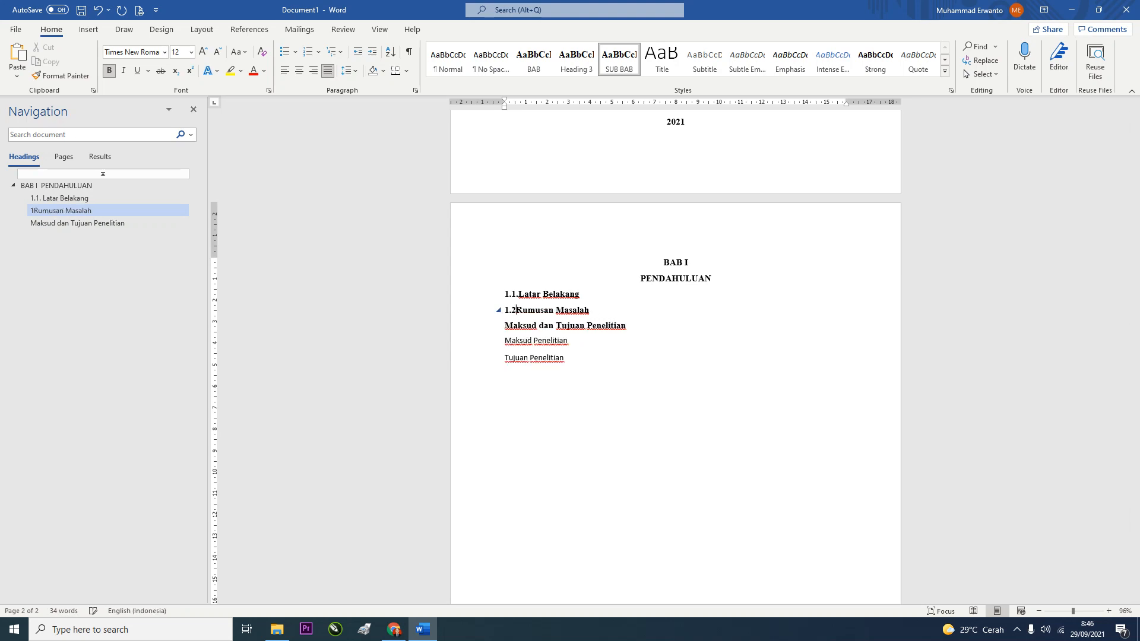
pyautogui.click(504, 325)
pyautogui.write('1.3.')
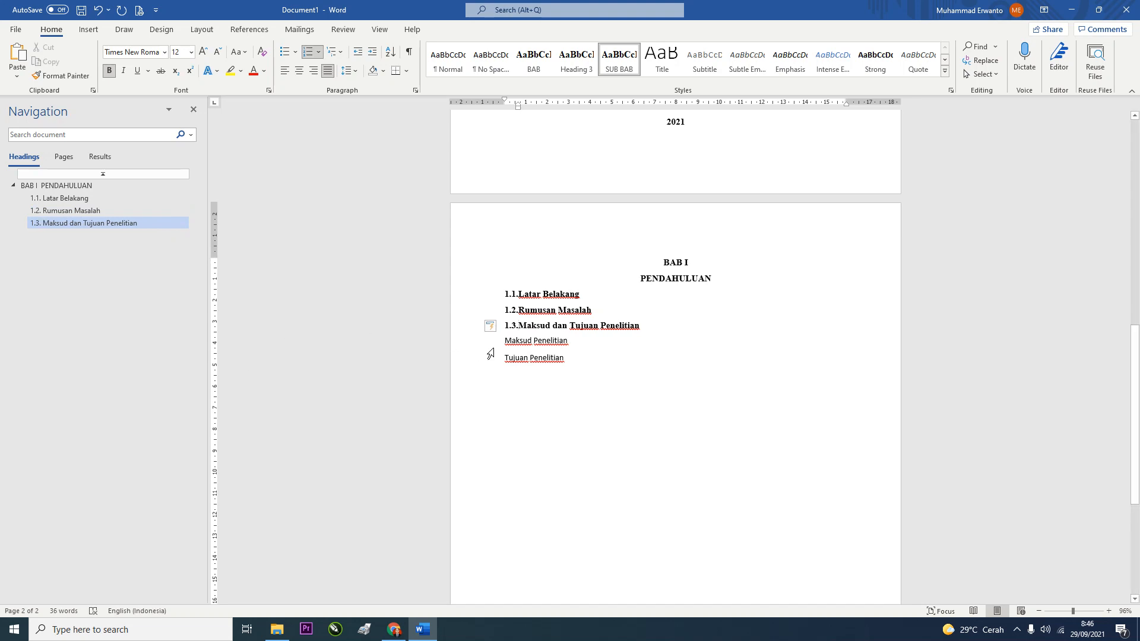
# Rename the Heading 3 style to 'SUB DARI SUBAB' and apply it to Maksud Penelitian and Tujuan Penelitian
pyautogui.moveTo(565, 364); pyautogui.dragTo(505, 341)
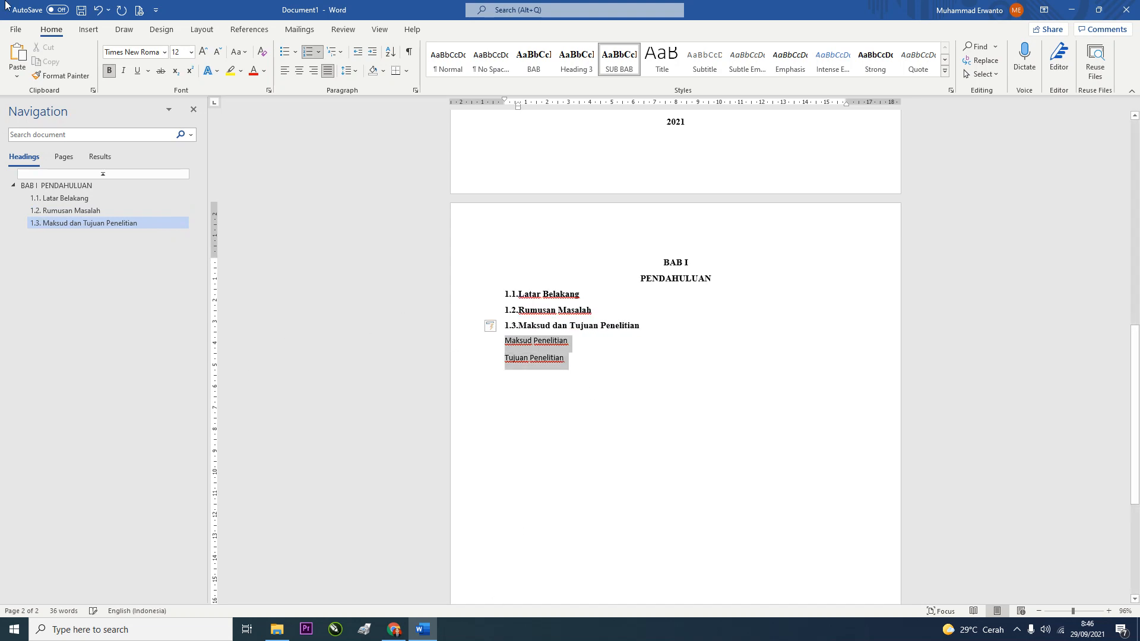
pyautogui.rightClick(575, 70)
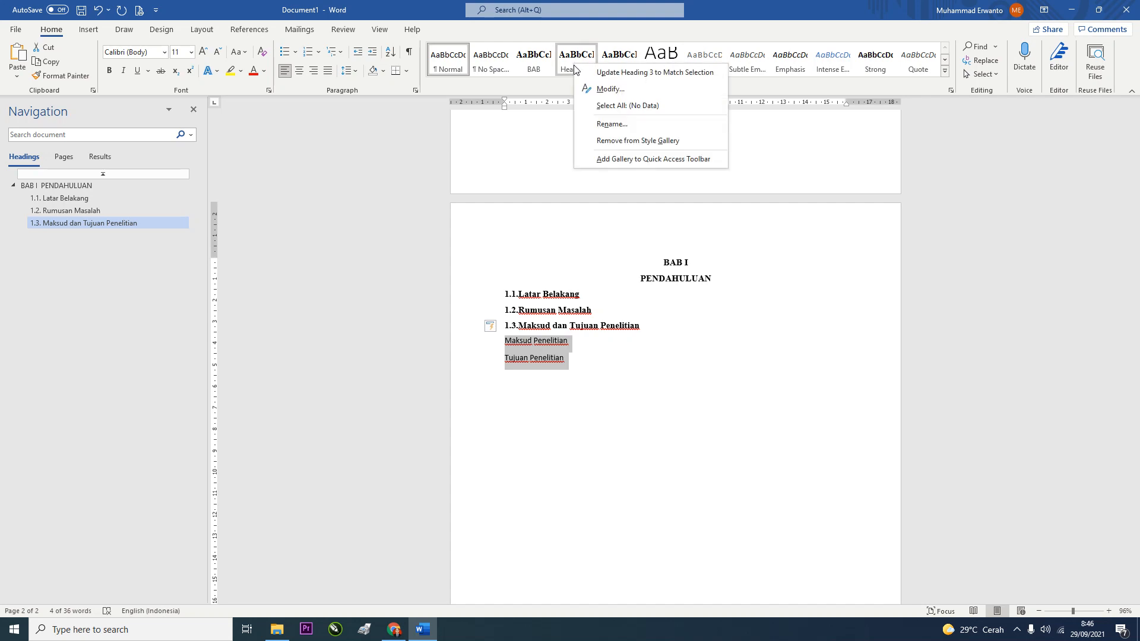
pyautogui.click(609, 88)
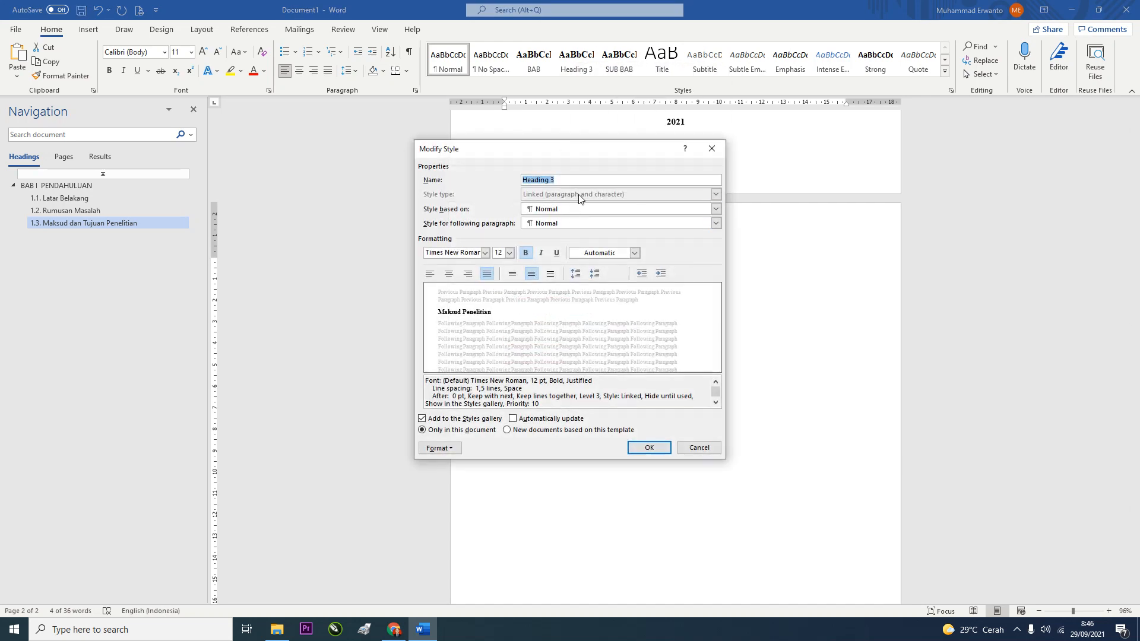
pyautogui.write('sub')
pyautogui.press('BackSpace')
pyautogui.press('BackSpace')
pyautogui.write('SUB DARI SUBAB')
pyautogui.click(649, 447)
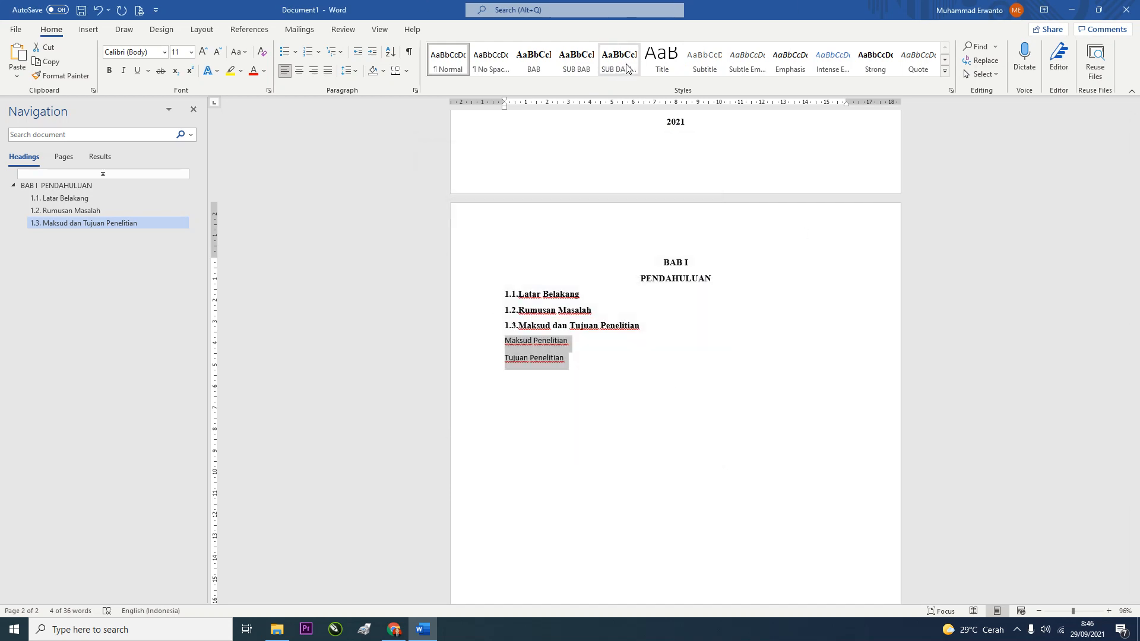
pyautogui.click(628, 69)
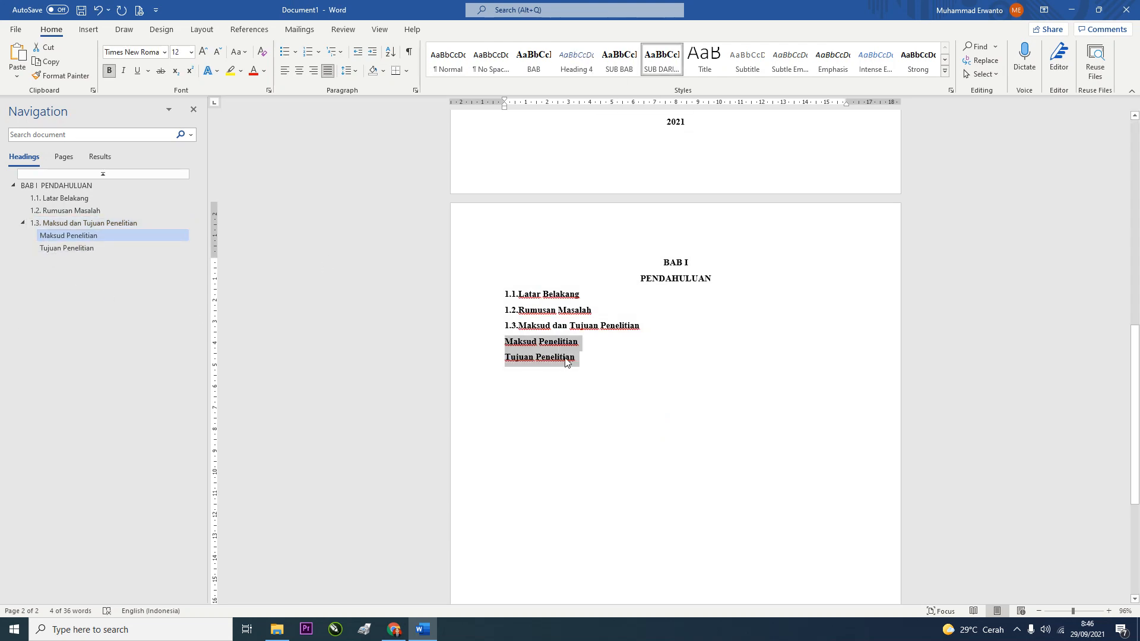
# Number the two lines '1.3.1.' and '1.3.2.'
pyautogui.rightClick(506, 340)
pyautogui.press('Escape')
pyautogui.write('1.3.')
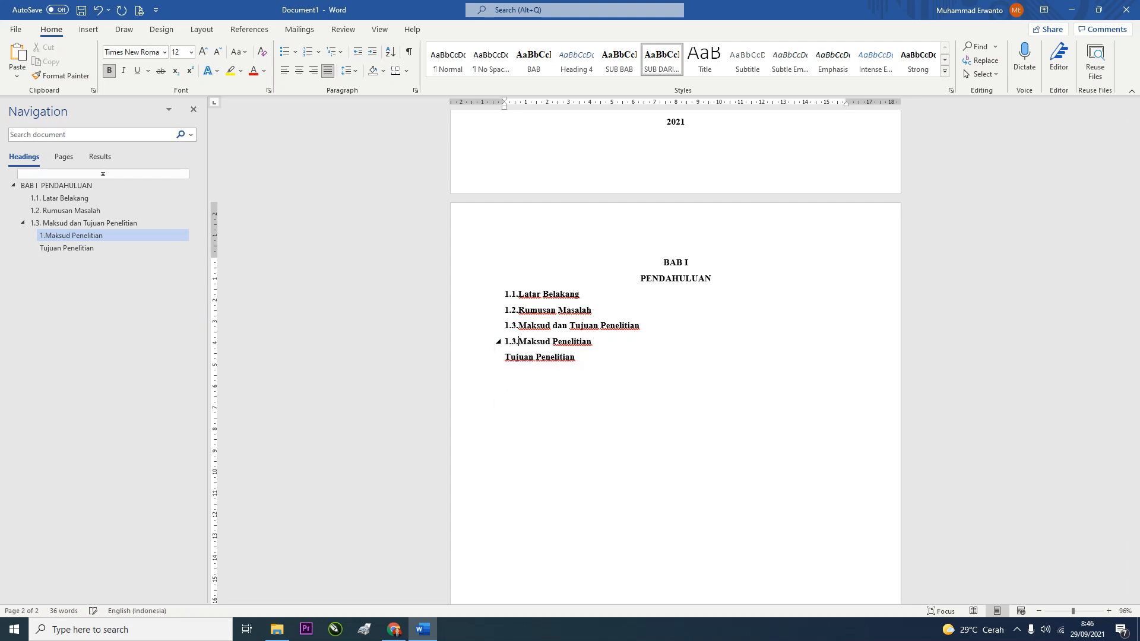
pyautogui.write('1.')
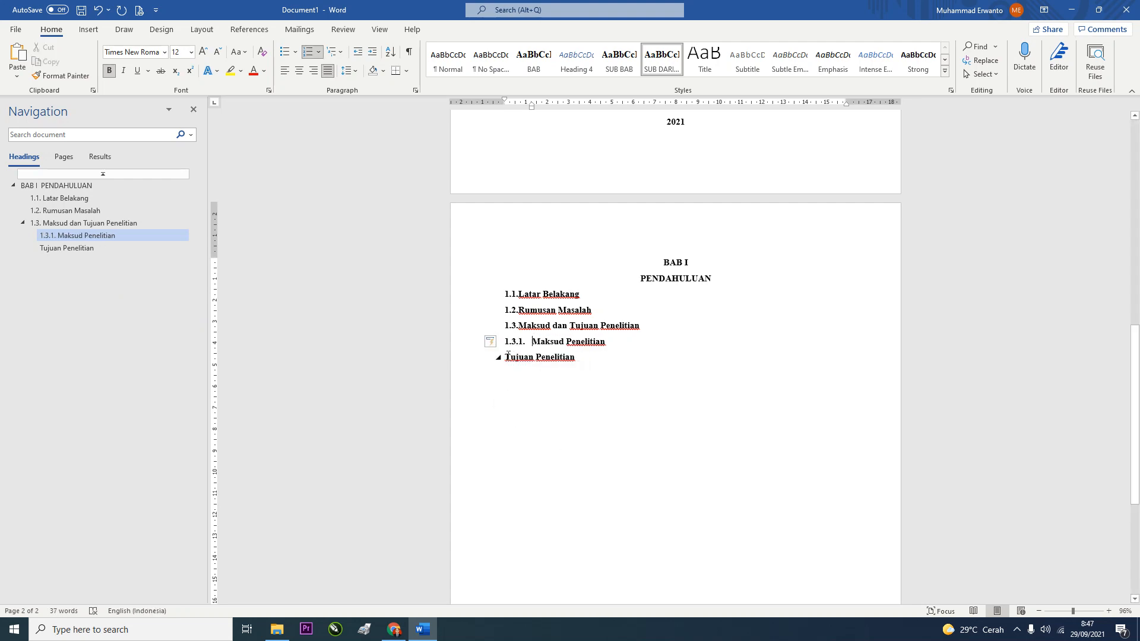
pyautogui.rightClick(508, 355)
pyautogui.press('Escape')
pyautogui.write('1.')
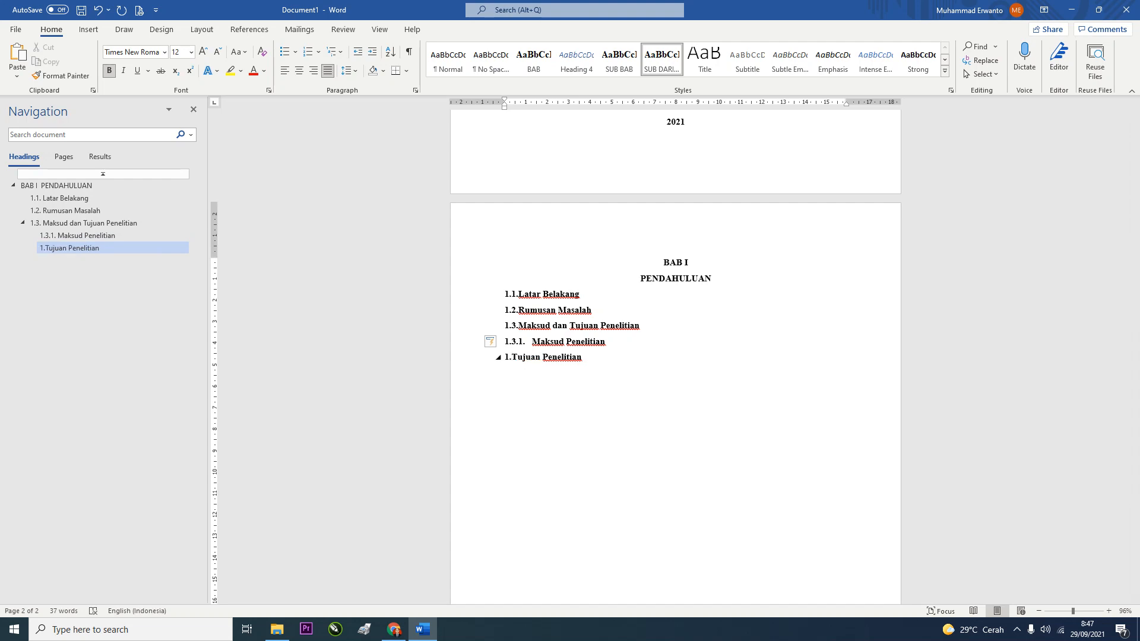
pyautogui.write('3.2.')
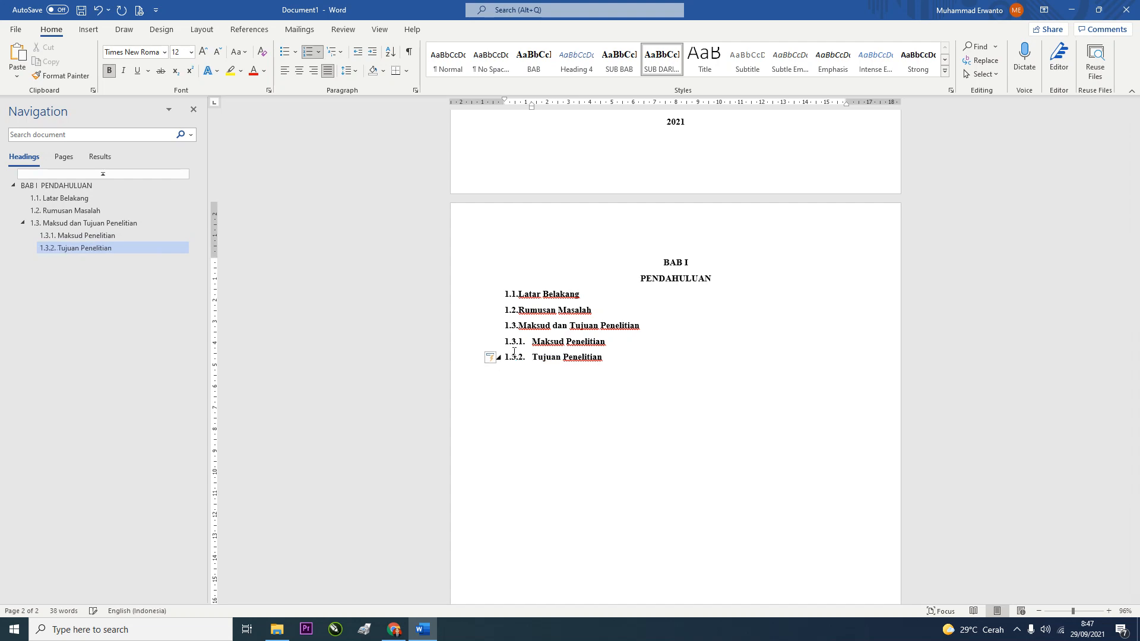
pyautogui.click(36, 186)
# Shift the 1.3.1 and 1.3.2 headings further right with the ruler's Left Indent marker
pyautogui.click(51, 198)
pyautogui.click(56, 211)
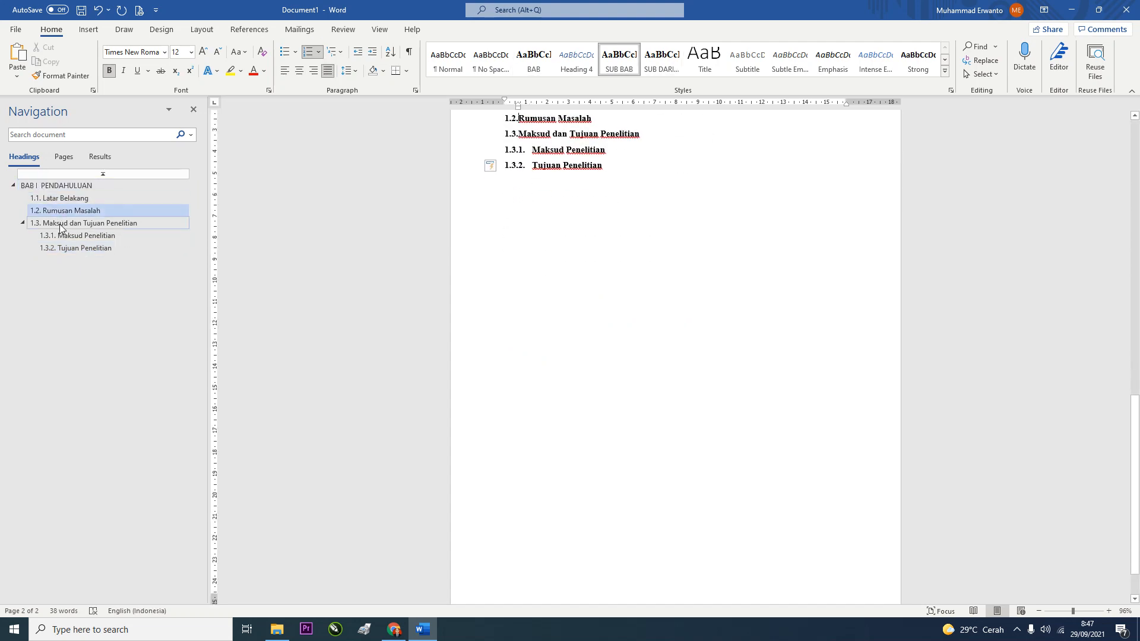
pyautogui.click(61, 223)
pyautogui.click(66, 247)
pyautogui.scroll(3, 484, 242)
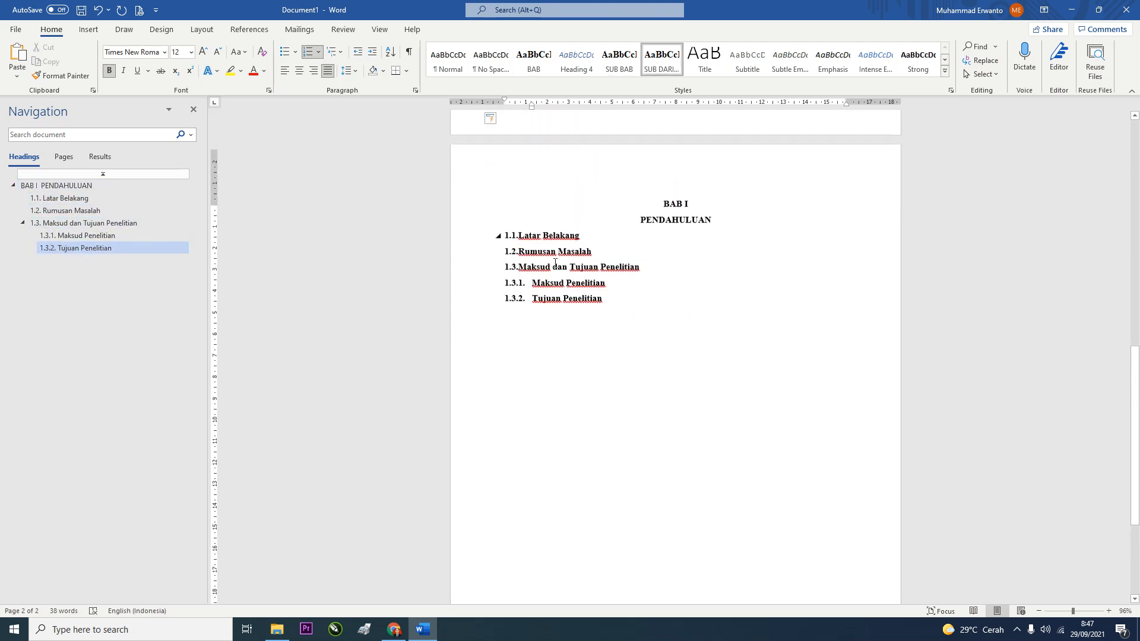
pyautogui.moveTo(615, 305); pyautogui.dragTo(532, 290)
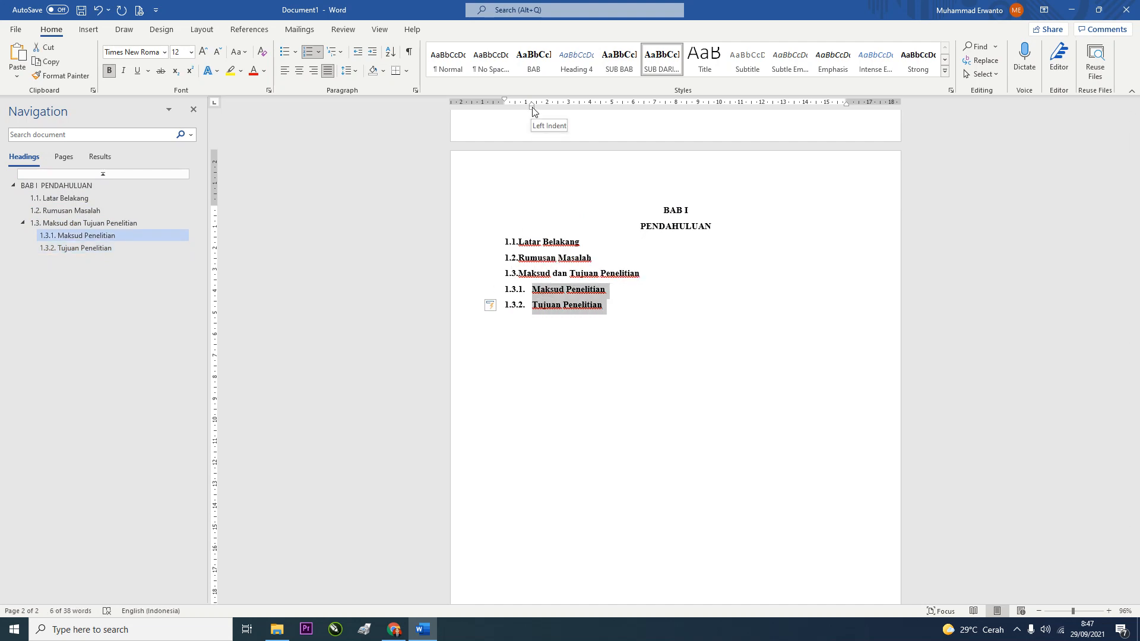
pyautogui.moveTo(534, 107); pyautogui.dragTo(548, 111)
pyautogui.click(620, 301)
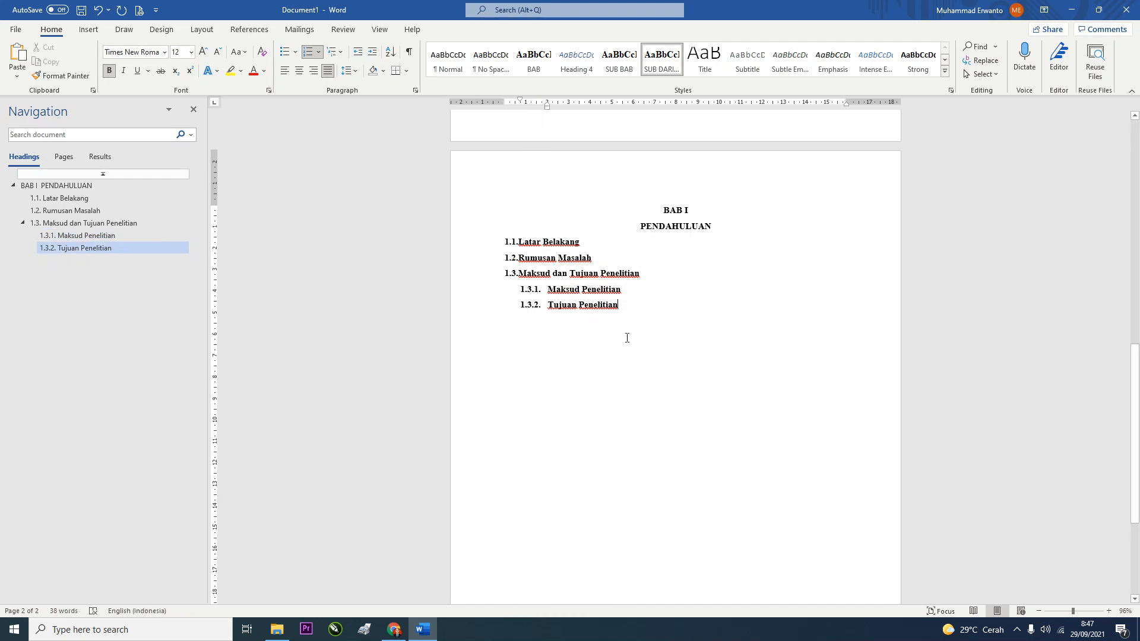
# Add blank lines below 1.1 Latar Belakang
pyautogui.click(593, 248)
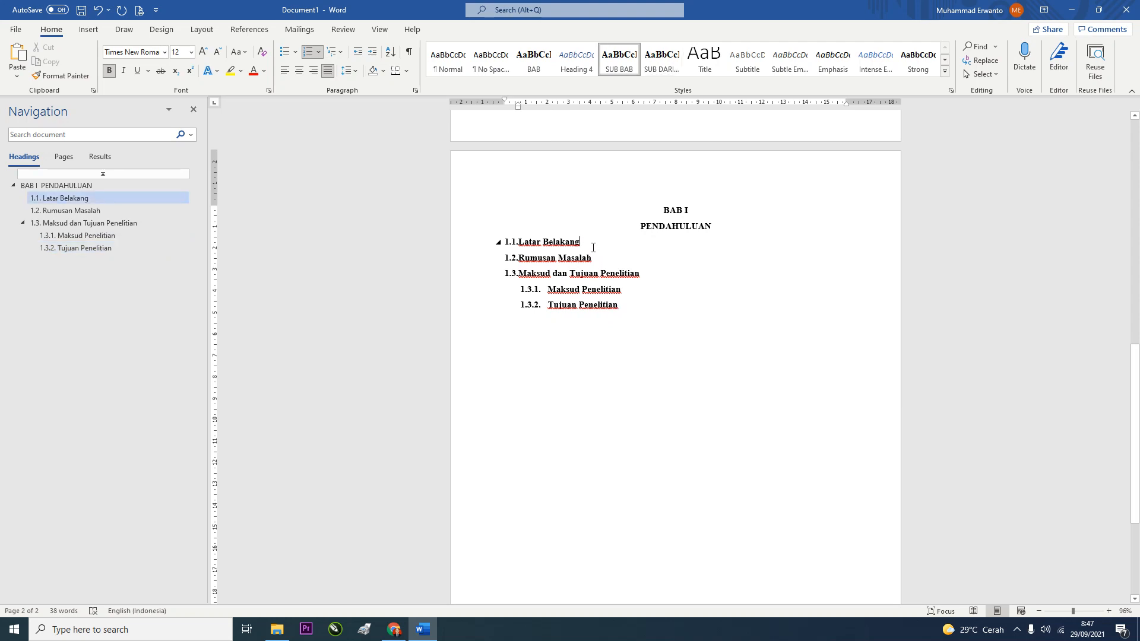
pyautogui.press('Return')
pyautogui.press('Return')
pyautogui.press('Return')
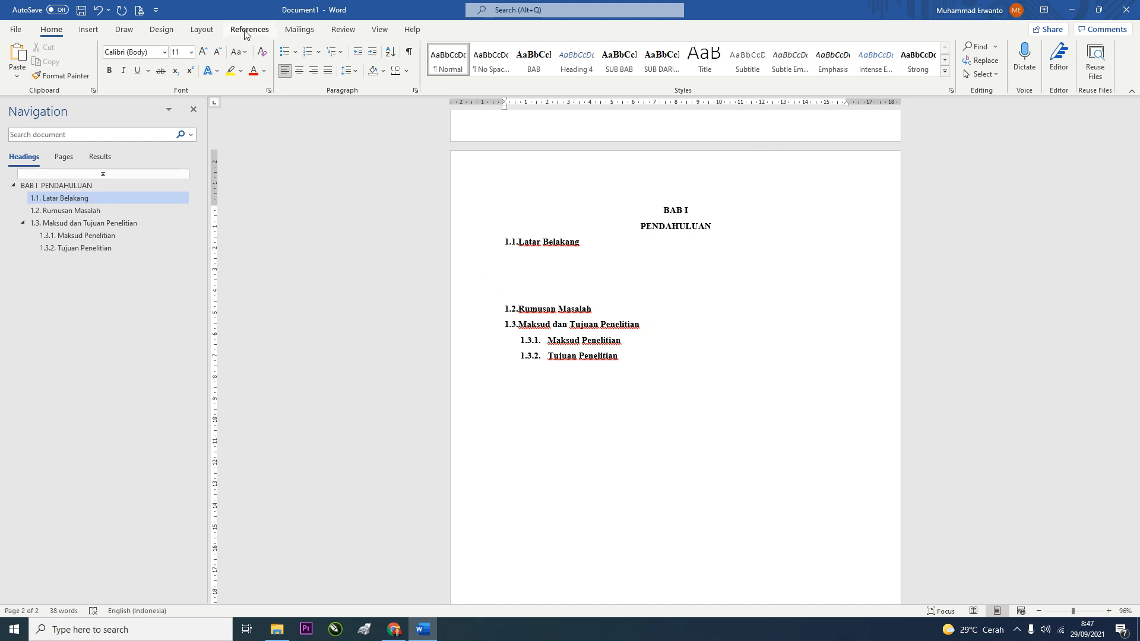
pyautogui.click(208, 33)
pyautogui.click(166, 45)
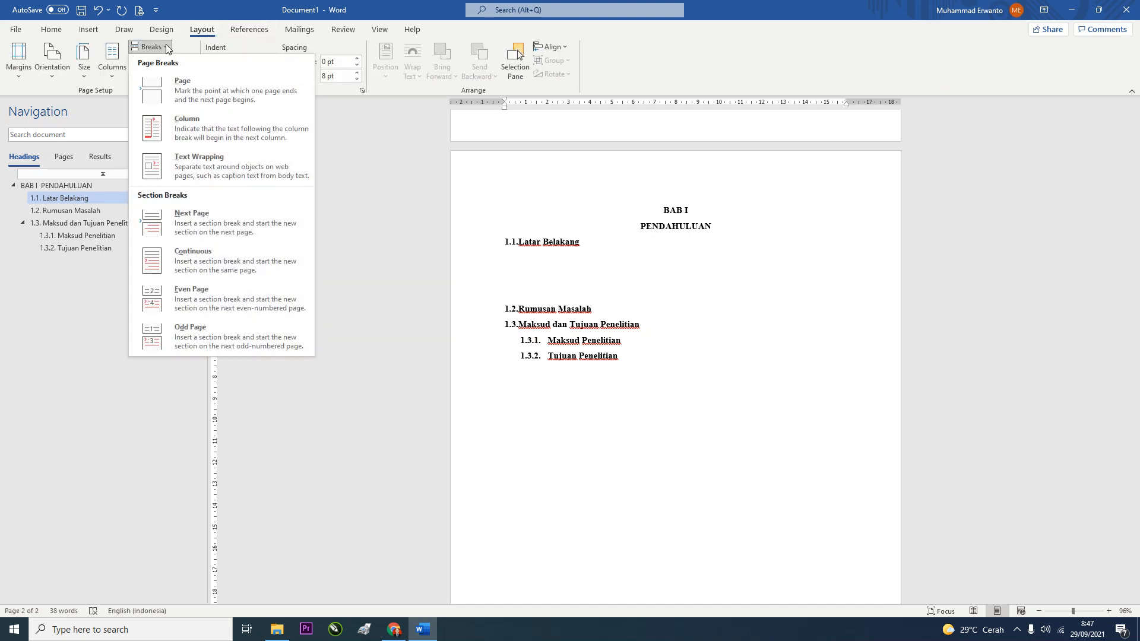
# Put 1.2 Rumusan Masalah and 1.3 Maksud dan Tujuan Penelitian each on a new page using breaks
pyautogui.click(188, 94)
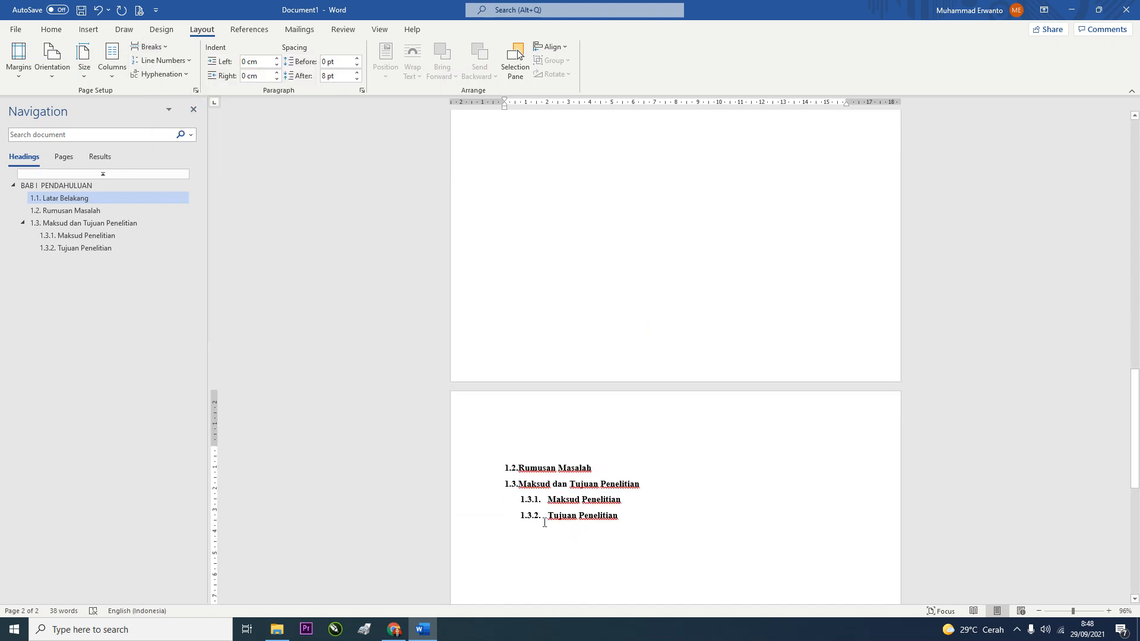
pyautogui.scroll(-1, 570, 422)
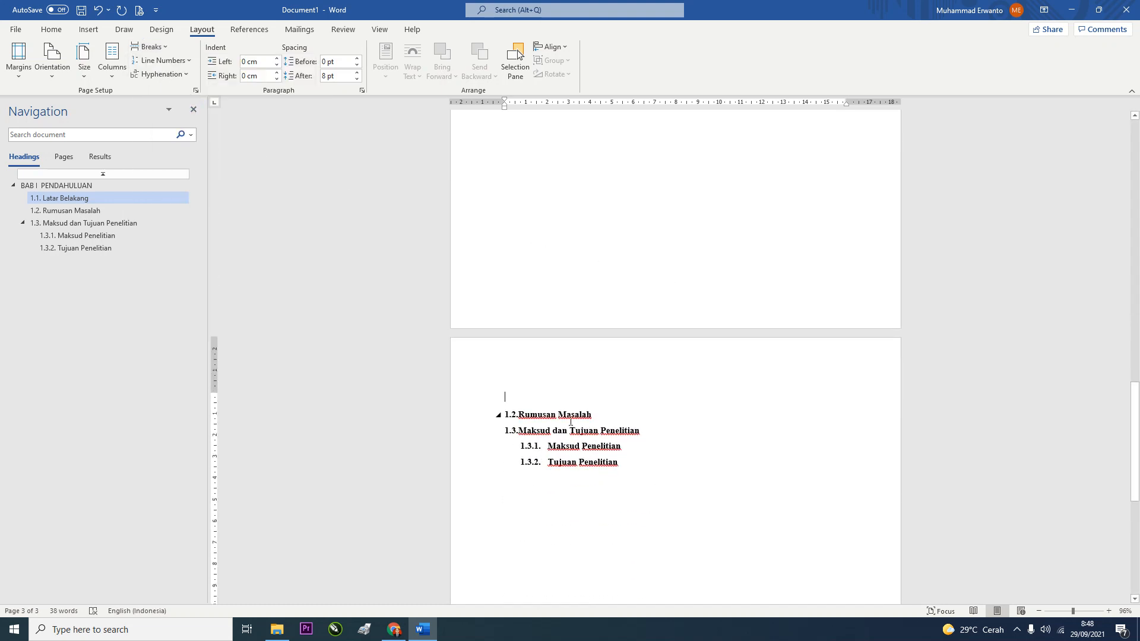
pyautogui.click(607, 418)
pyautogui.press('Return')
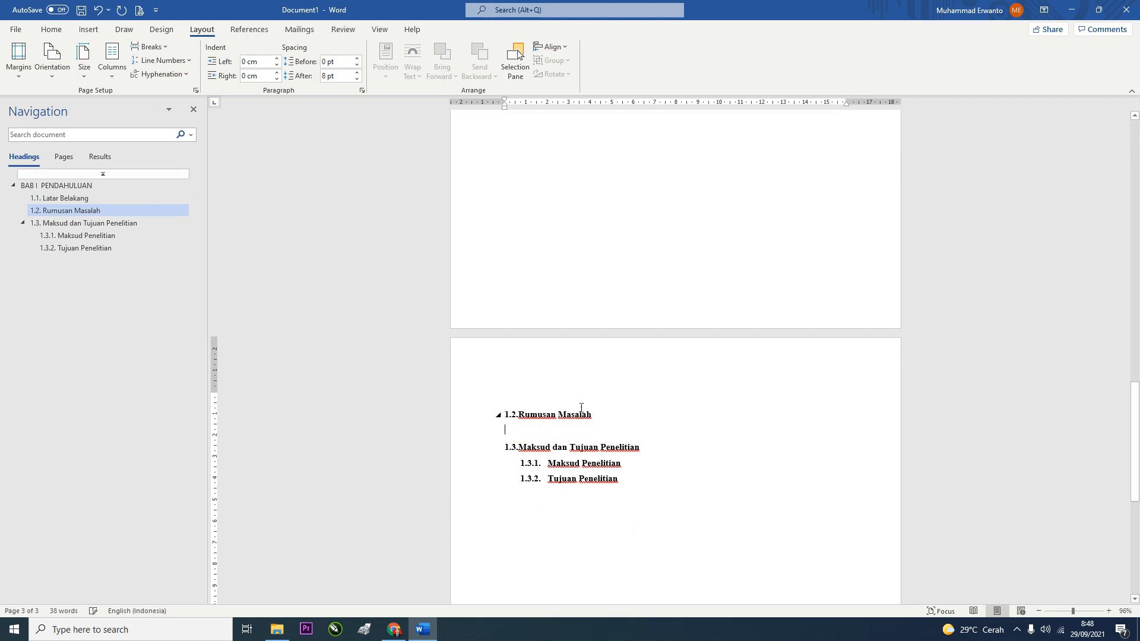
pyautogui.click(148, 46)
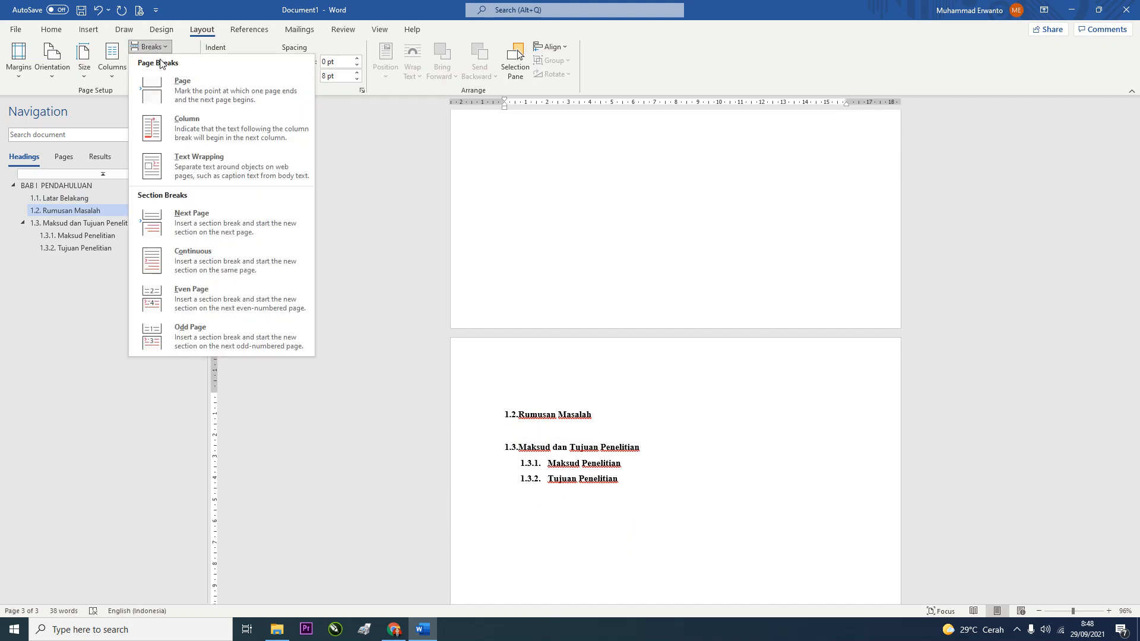
pyautogui.click(165, 87)
# Insert a Next Page section break after Rumusan Masalah for a fresh blank page
pyautogui.scroll(-6, 448, 389)
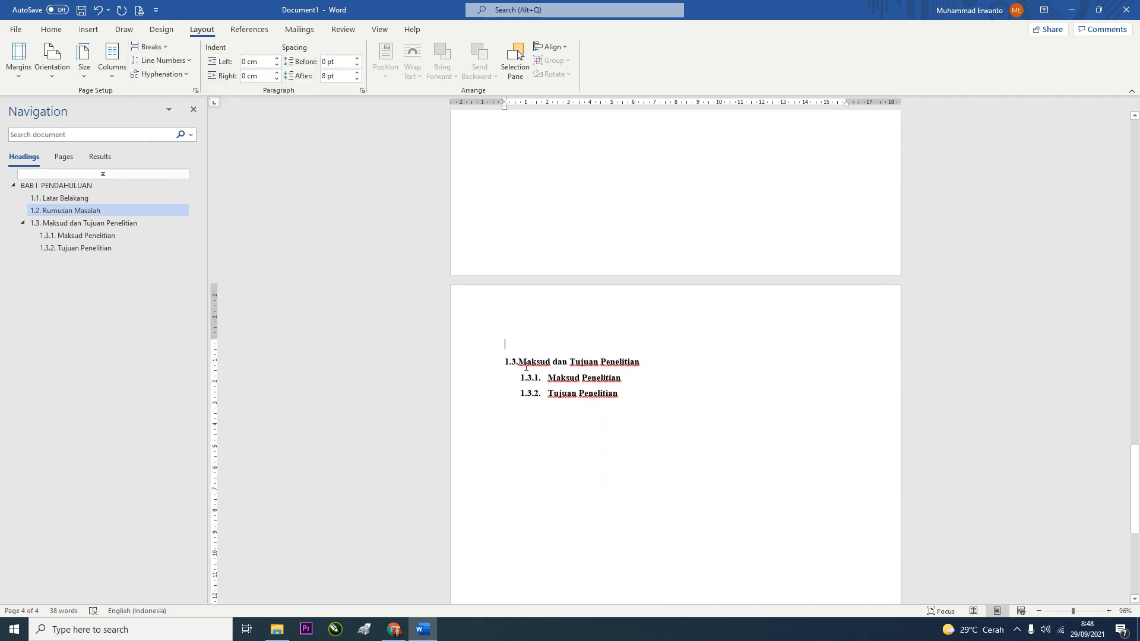
pyautogui.scroll(-1, 644, 401)
pyautogui.scroll(17, 644, 401)
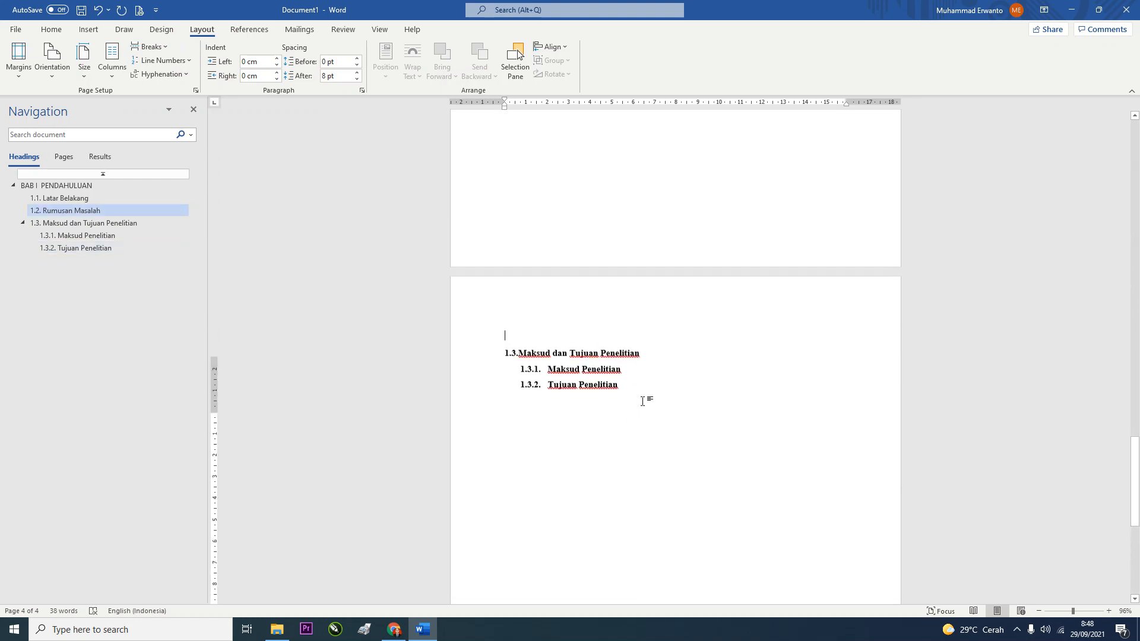
pyautogui.scroll(10, 644, 400)
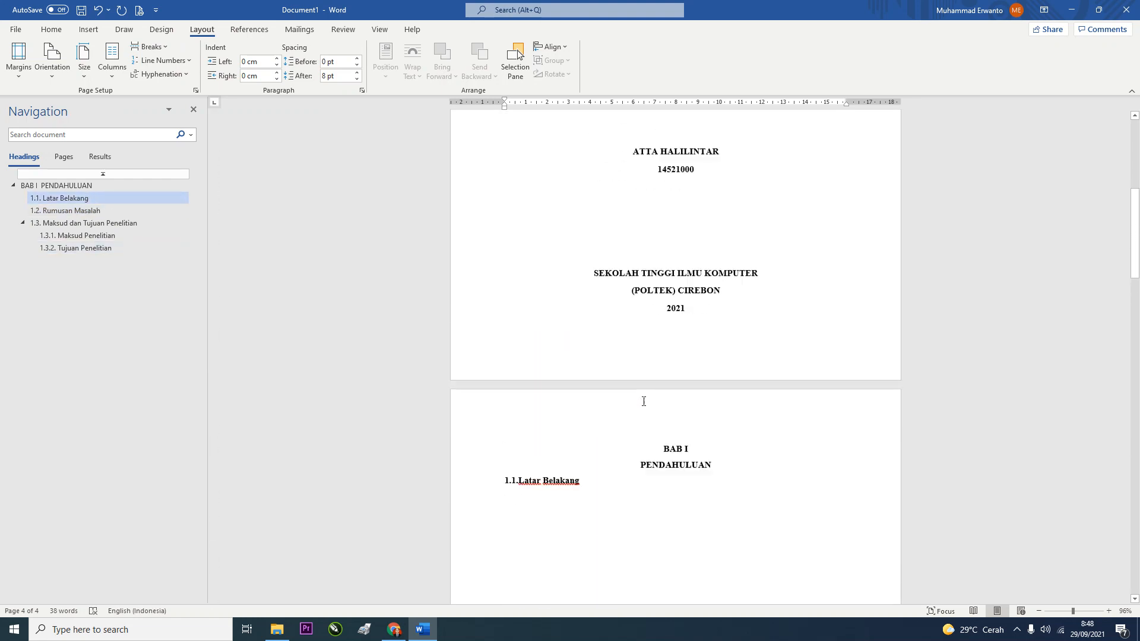
pyautogui.scroll(-14, 649, 400)
pyautogui.scroll(-2, 656, 417)
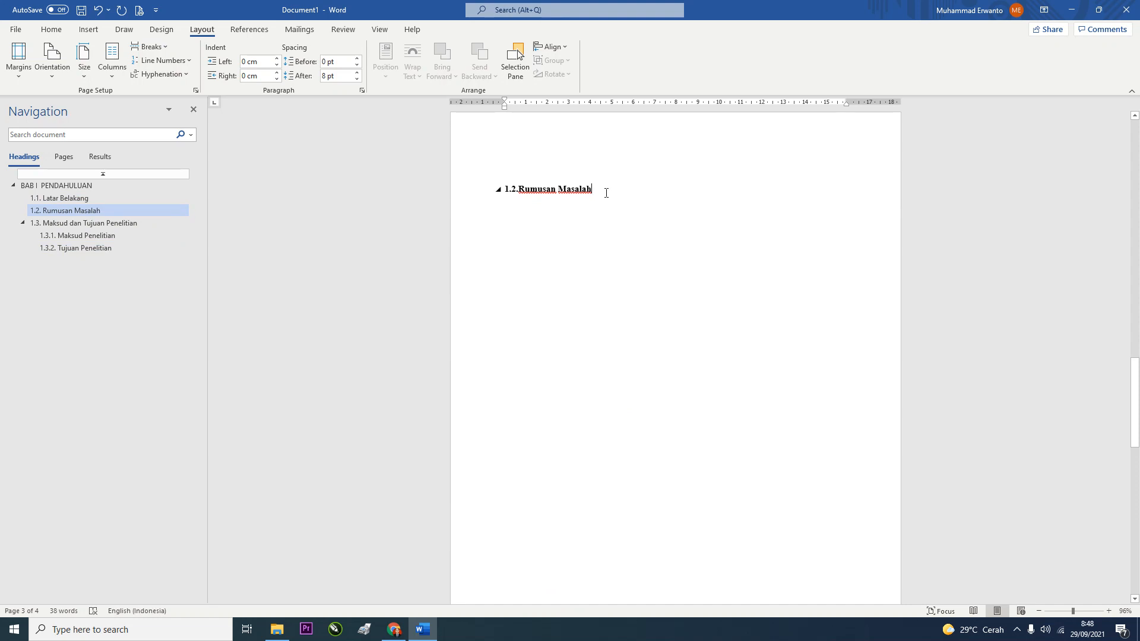
pyautogui.click(606, 191)
pyautogui.press('Return')
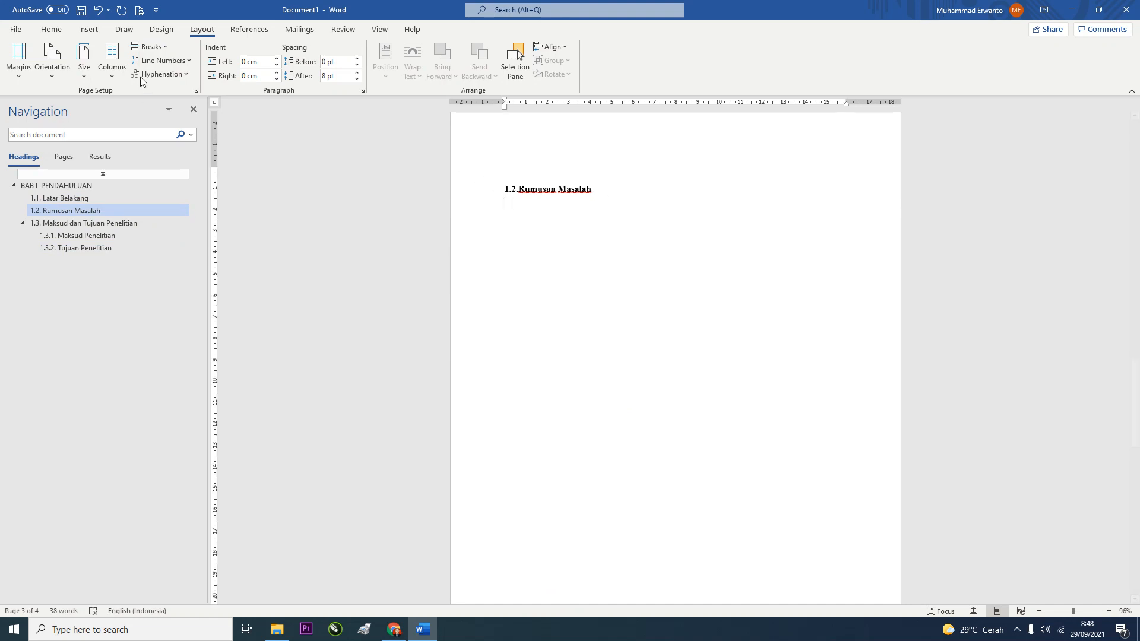
pyautogui.click(150, 47)
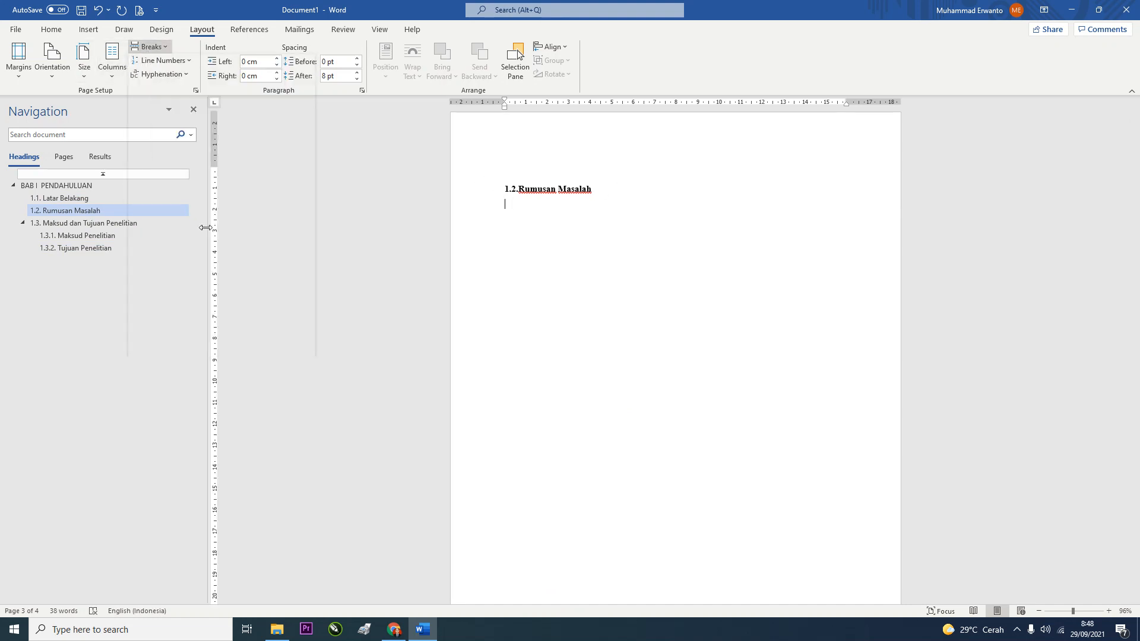
pyautogui.click(175, 212)
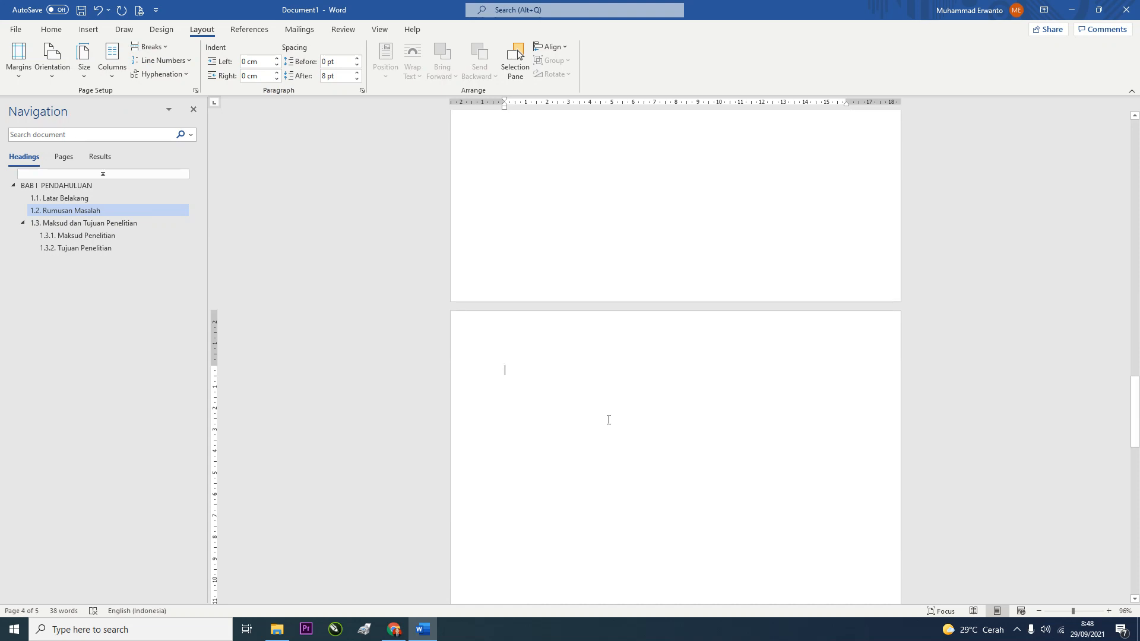
# Type lines BAB II PEMBAHASAN, TEORI MICROSOFT WORD, MENGENAL MENU BAR, MENGENAL HOME, MENGENAL INSERT
pyautogui.write('b ')
pyautogui.write('BAB II')
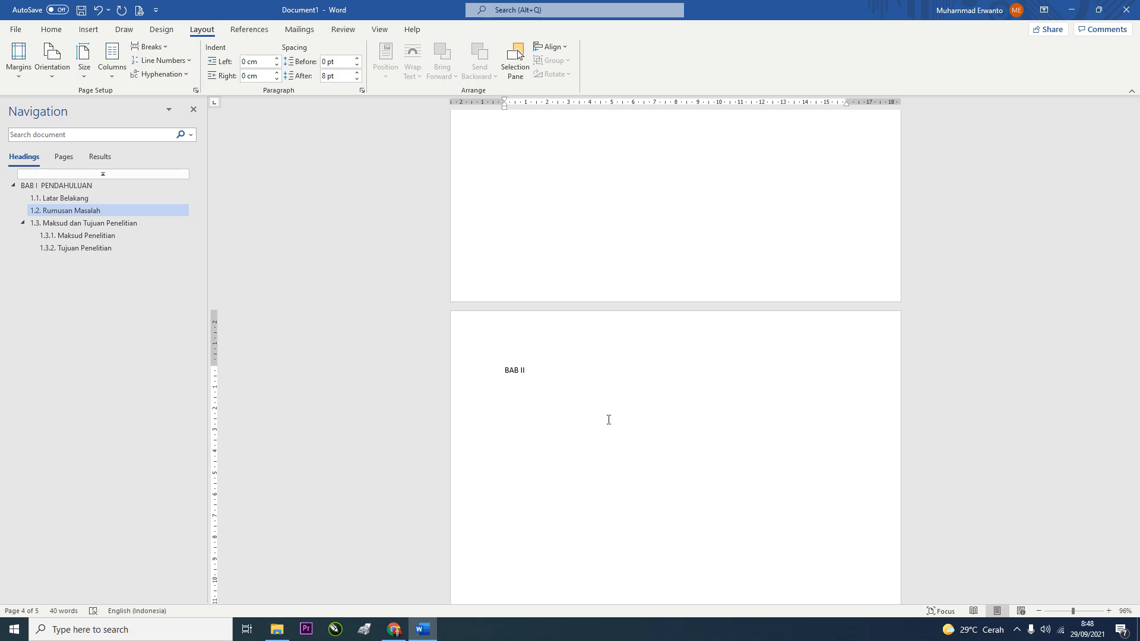
pyautogui.write(' pE')
pyautogui.press('BackSpace')
pyautogui.press('BackSpace')
pyautogui.write('PEMBAHASAN')
pyautogui.write('ORI')
pyautogui.write(' MICROSOF')
pyautogui.write('T WORD')
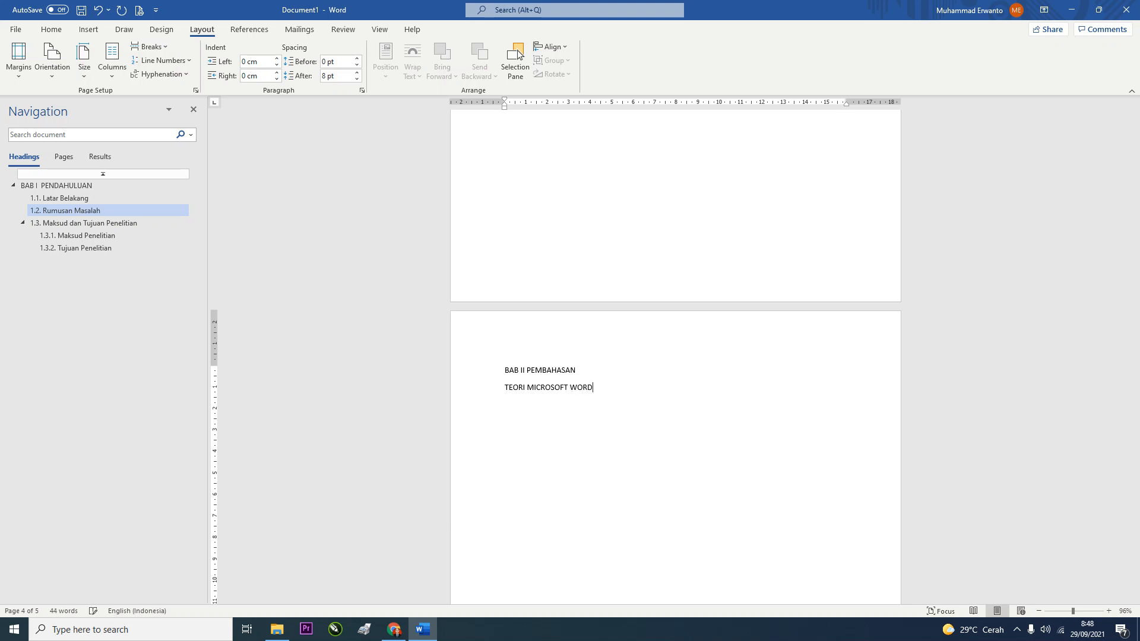
pyautogui.press('Return')
pyautogui.write('MENGENAL')
pyautogui.write(' MENU')
pyautogui.write(' BA')
pyautogui.write('MENE')
pyautogui.write('GENAL HOME')
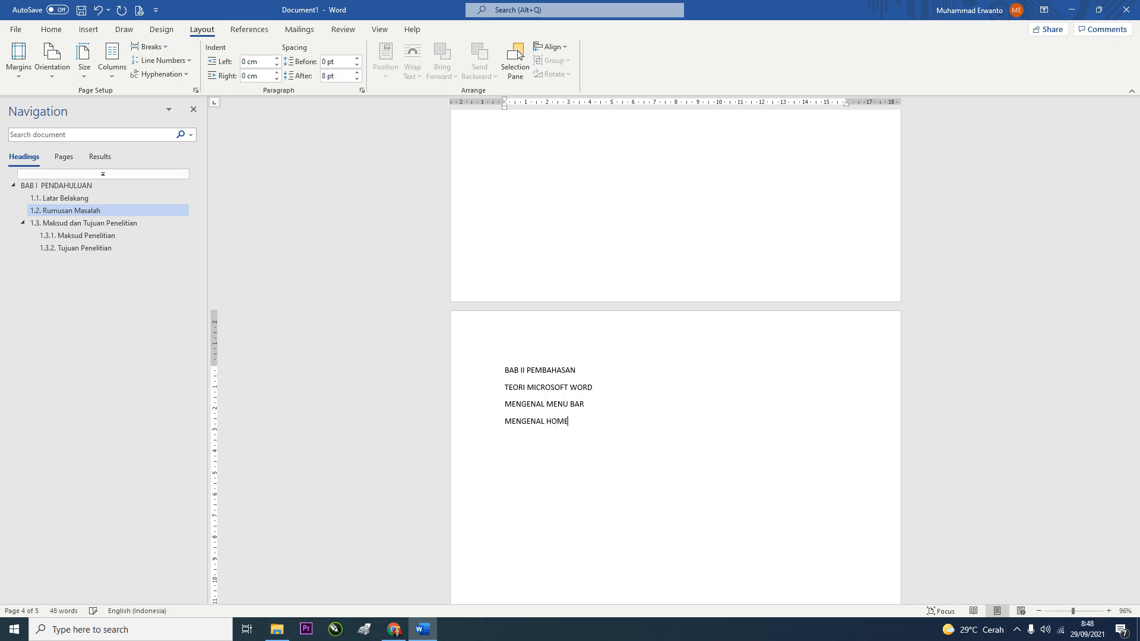
pyautogui.write('MENGENAL INSERT')
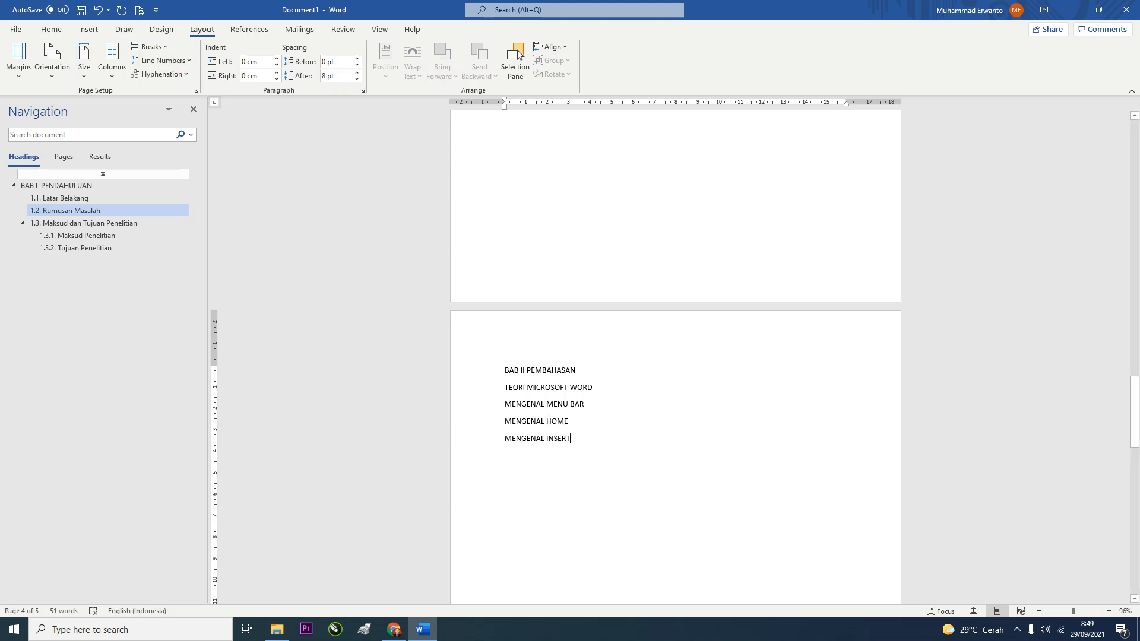
pyautogui.scroll(-2, 562, 382)
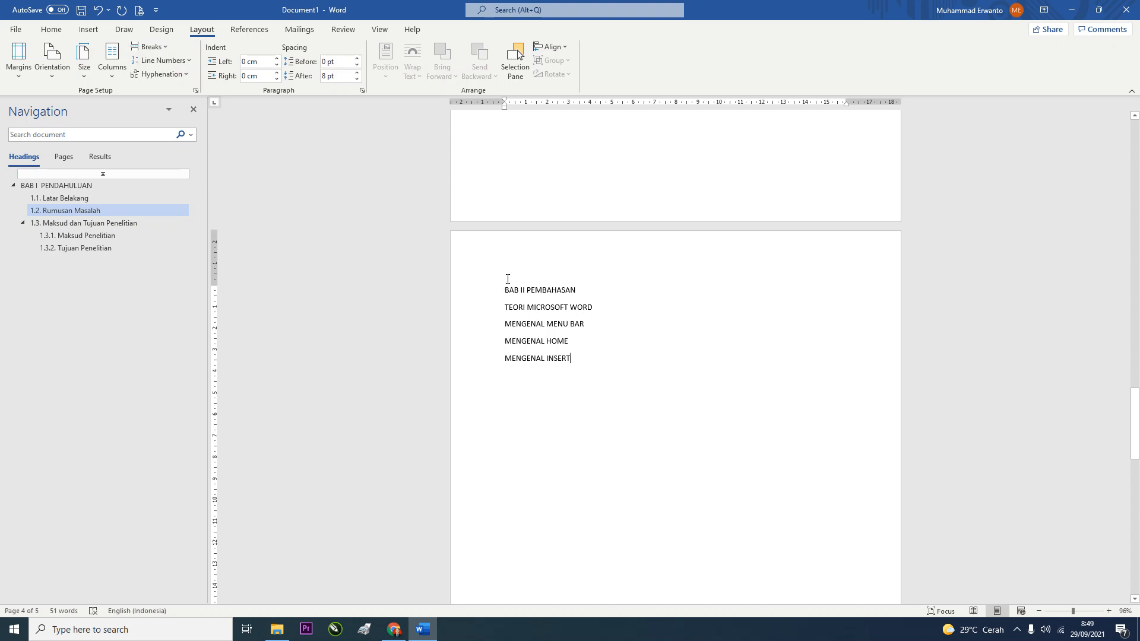
# Apply the BAB style to BAB II PEMBAHASAN and break it after 'BAB II' onto two lines
pyautogui.moveTo(577, 359); pyautogui.dragTo(503, 290)
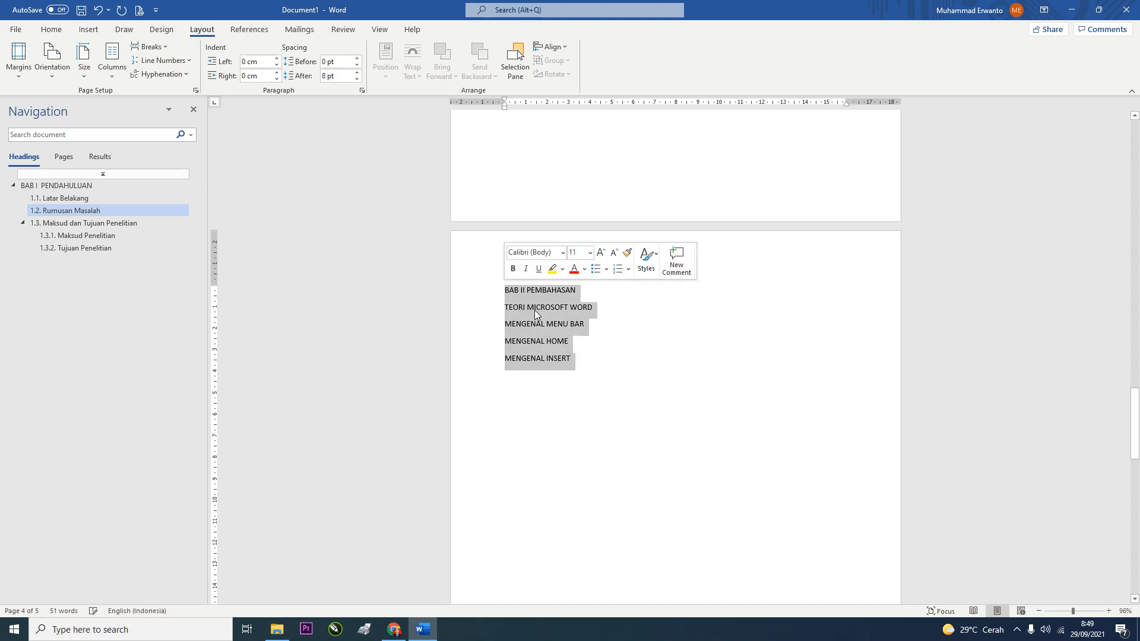
pyautogui.scroll(2, 585, 377)
pyautogui.click(585, 377)
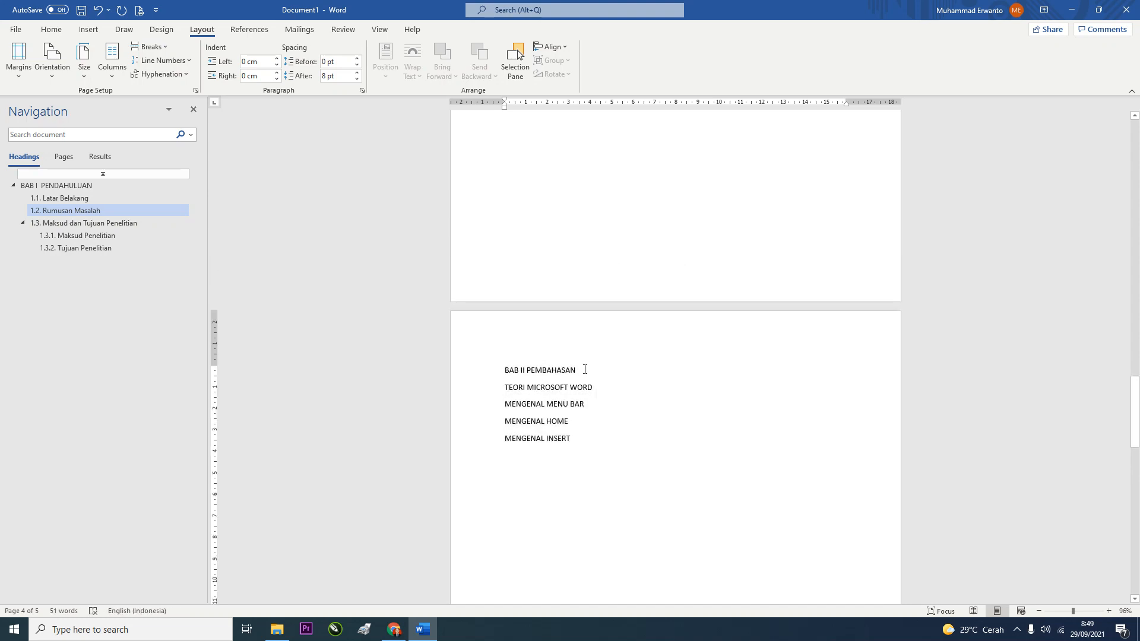
pyautogui.moveTo(585, 369); pyautogui.dragTo(473, 373)
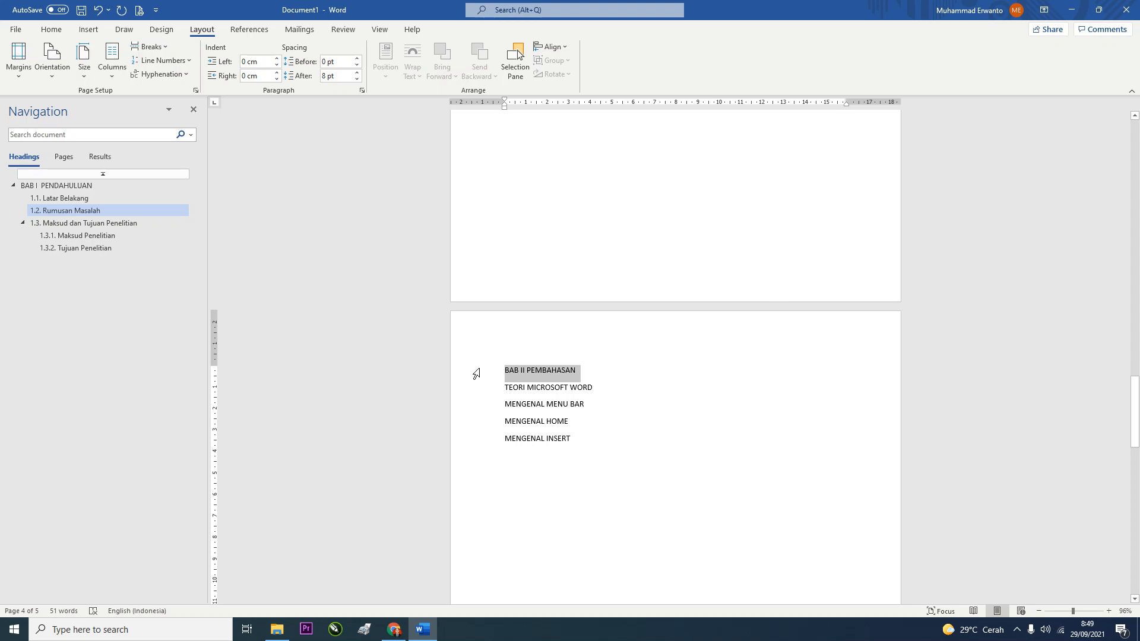
pyautogui.click(62, 34)
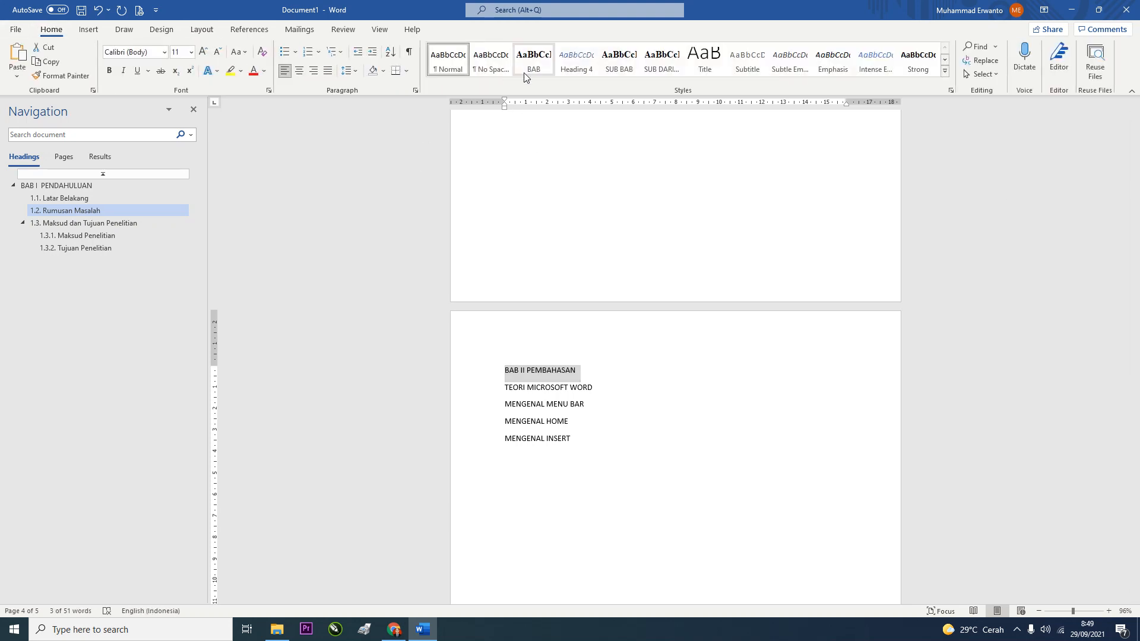
pyautogui.click(530, 58)
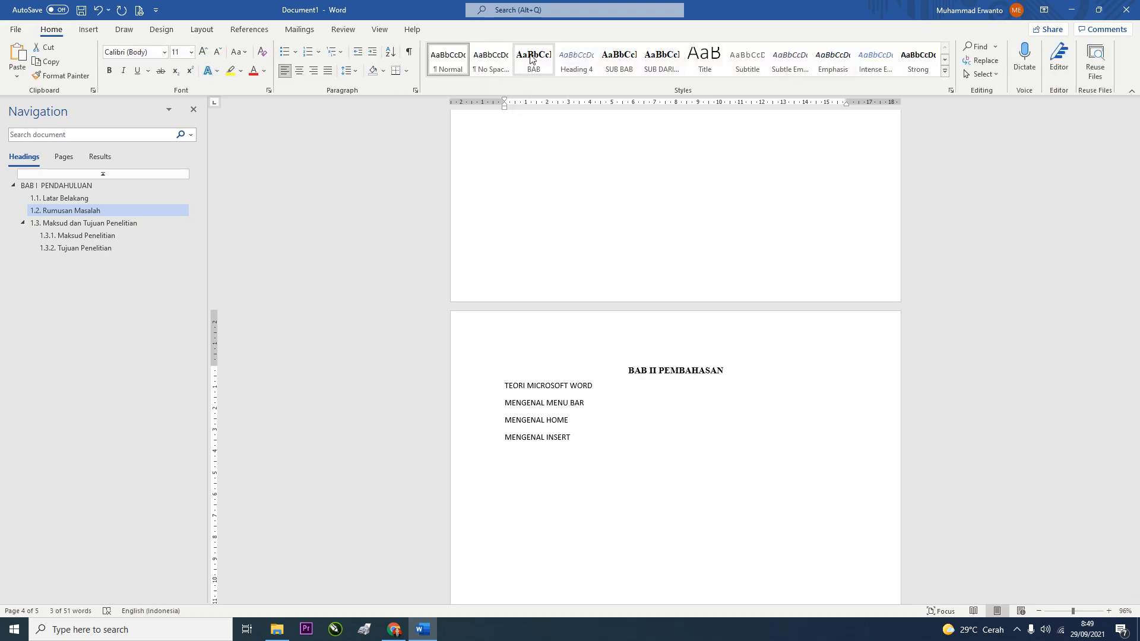
pyautogui.click(530, 58)
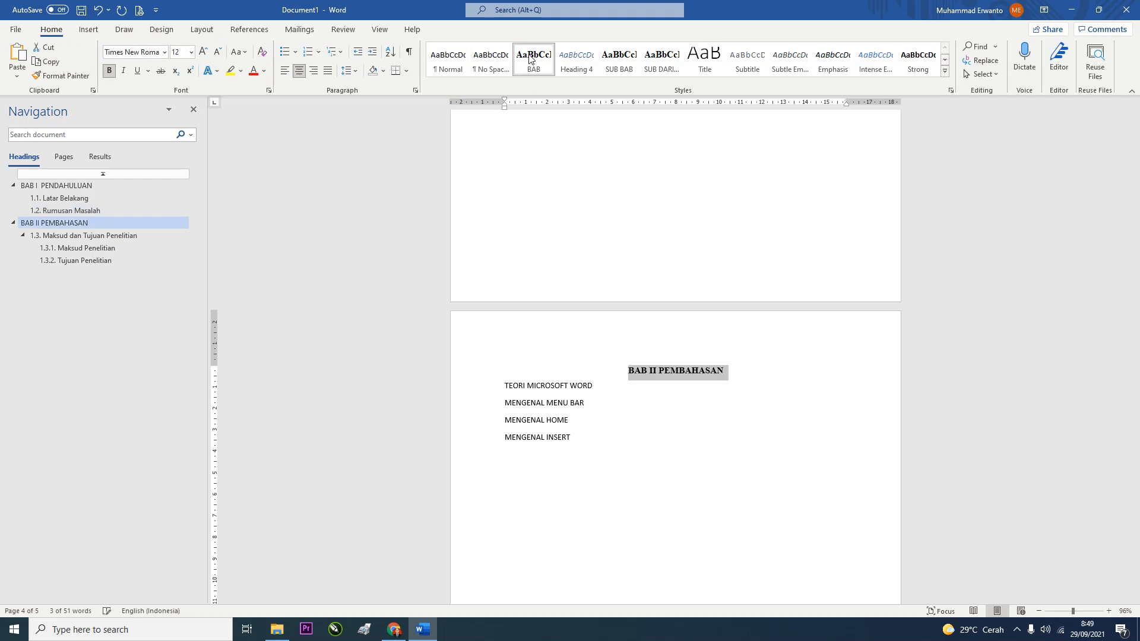
pyautogui.click(663, 370)
pyautogui.hotkey('shift', 'Return')
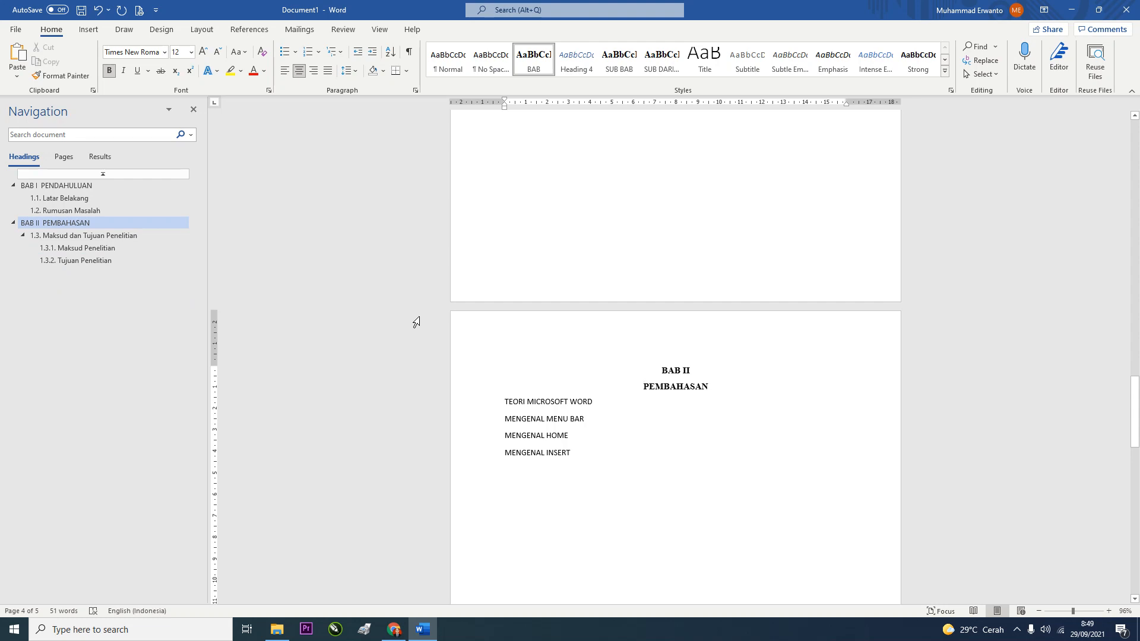
pyautogui.scroll(-10, 562, 518)
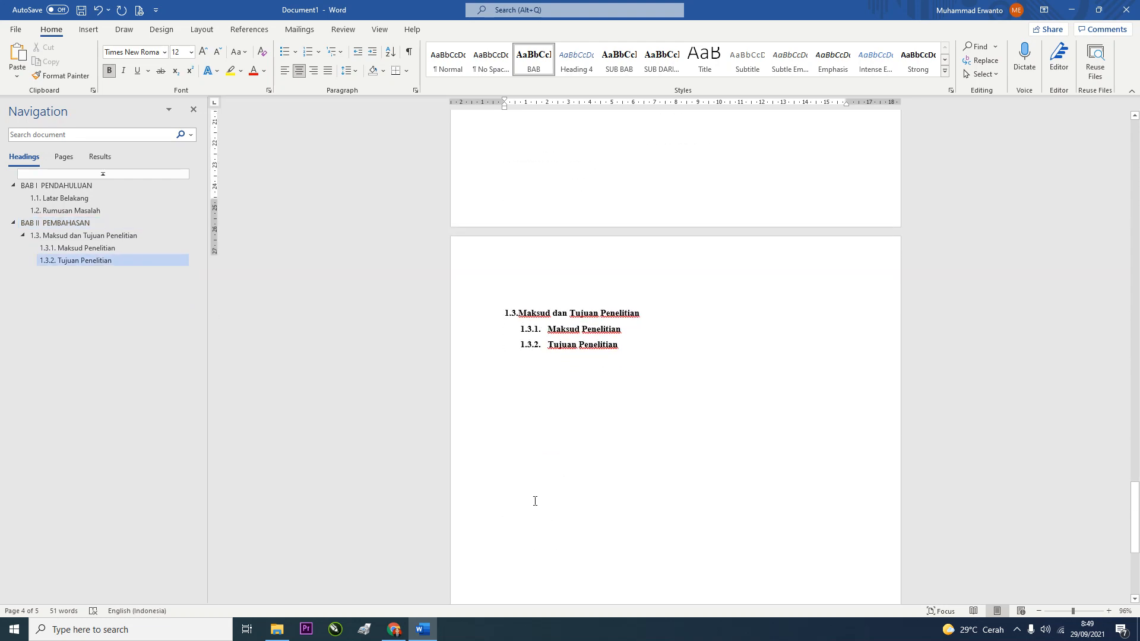
# Cut the BAB II heading with its four lines and remove the empty lines above 1.3
pyautogui.scroll(10, 552, 511)
pyautogui.scroll(10, 536, 495)
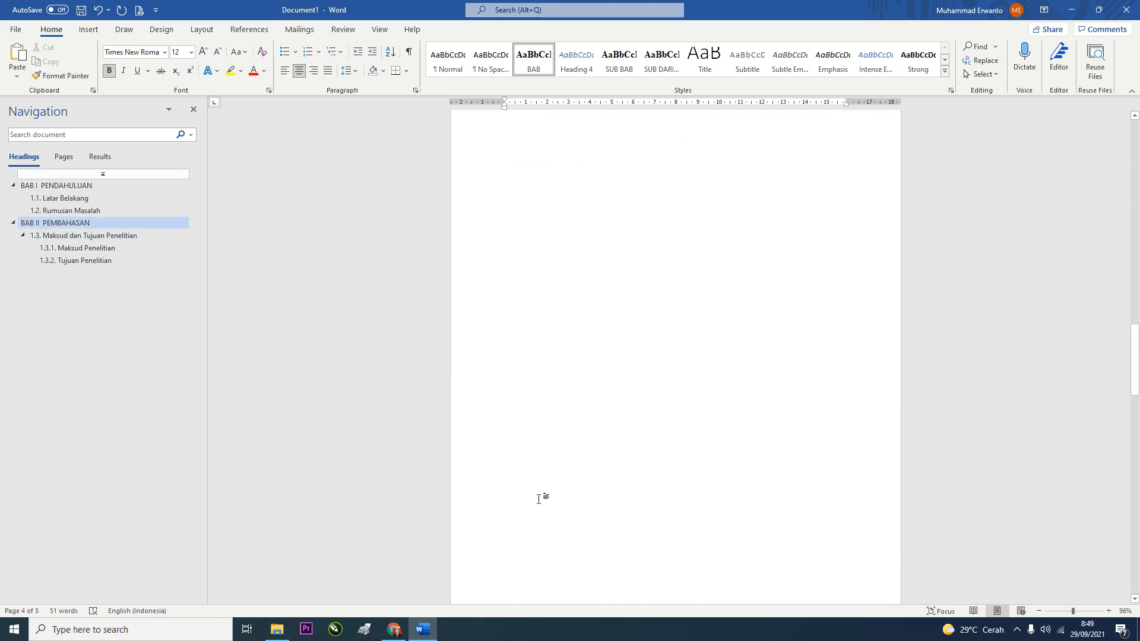
pyautogui.scroll(-7, 544, 561)
pyautogui.scroll(-5, 542, 506)
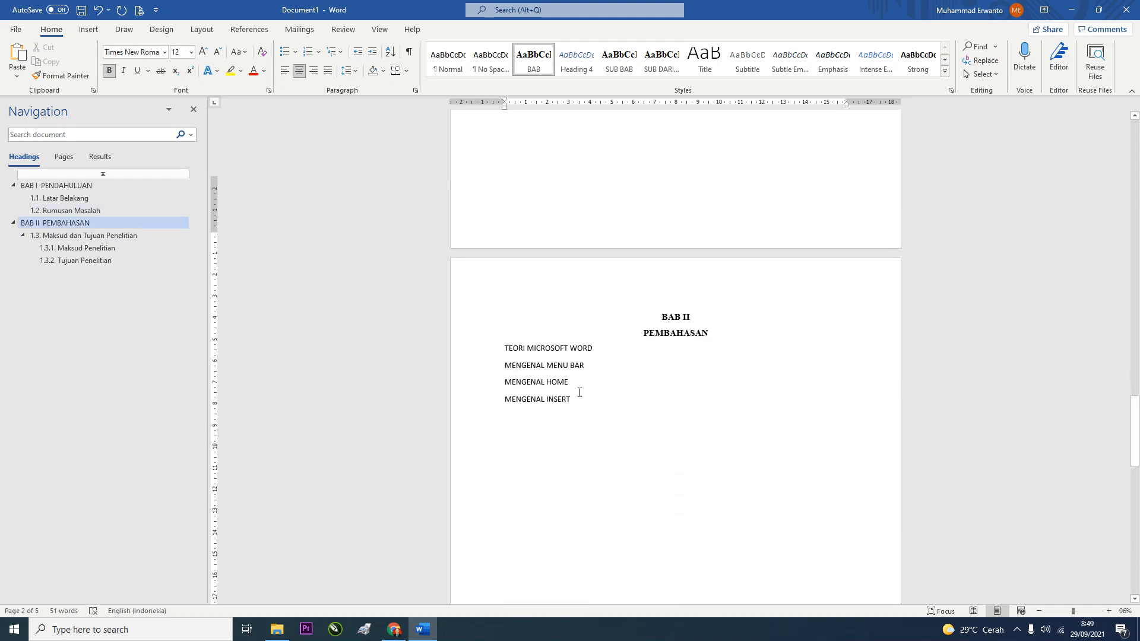
pyautogui.moveTo(574, 321); pyautogui.dragTo(544, 236)
pyautogui.hotkey('ctrl', 'c')
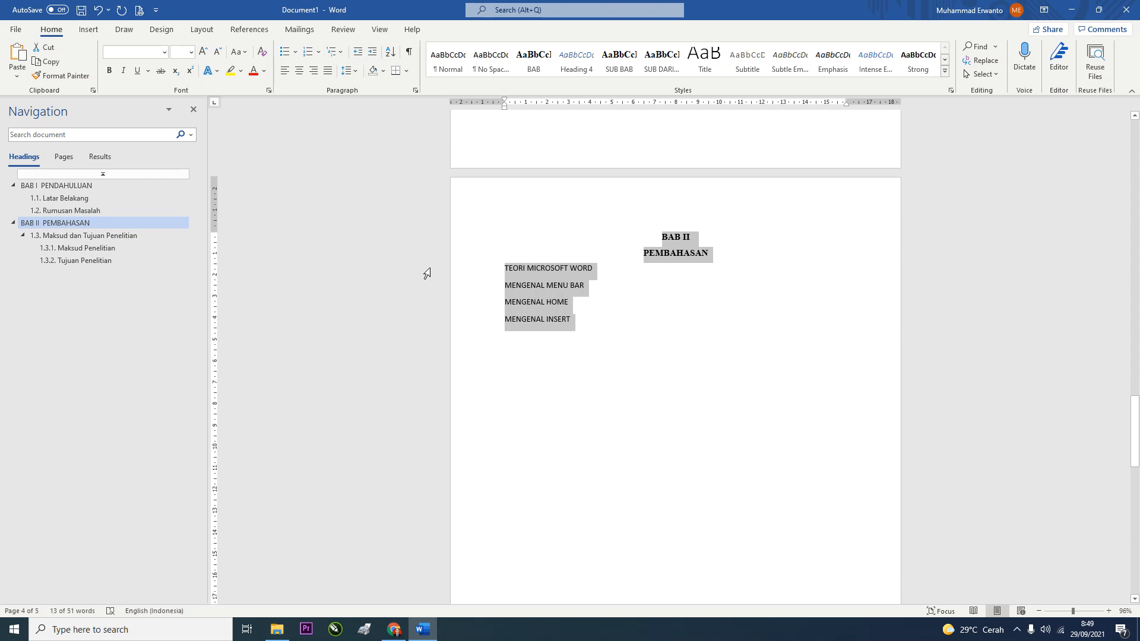
pyautogui.press('Delete')
pyautogui.click(505, 244)
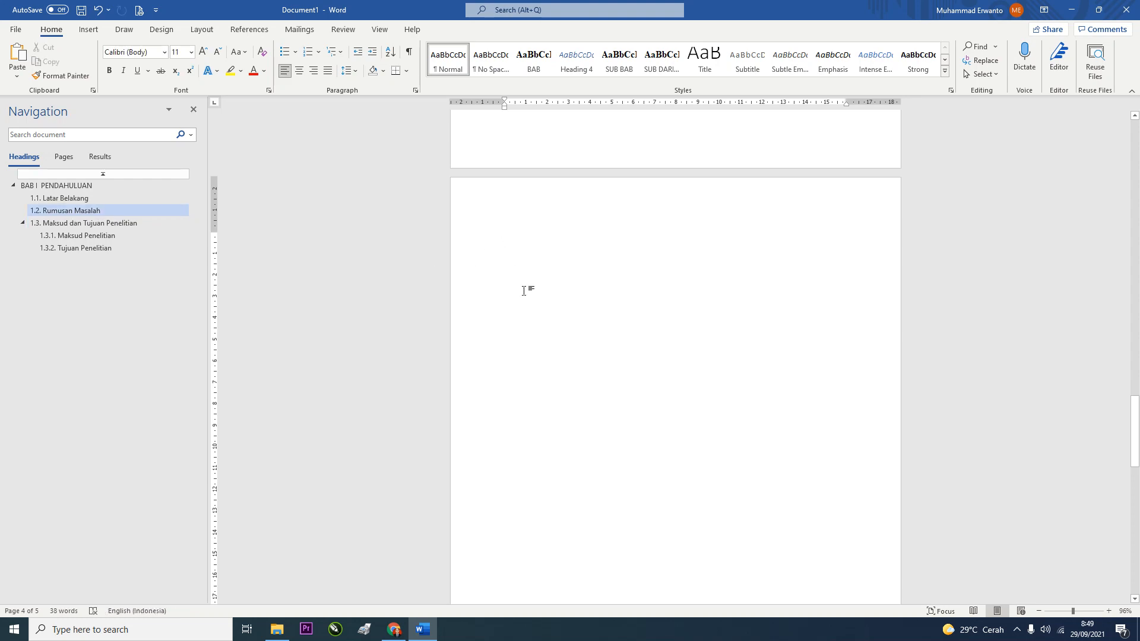
pyautogui.press('Delete')
pyautogui.press('Delete')
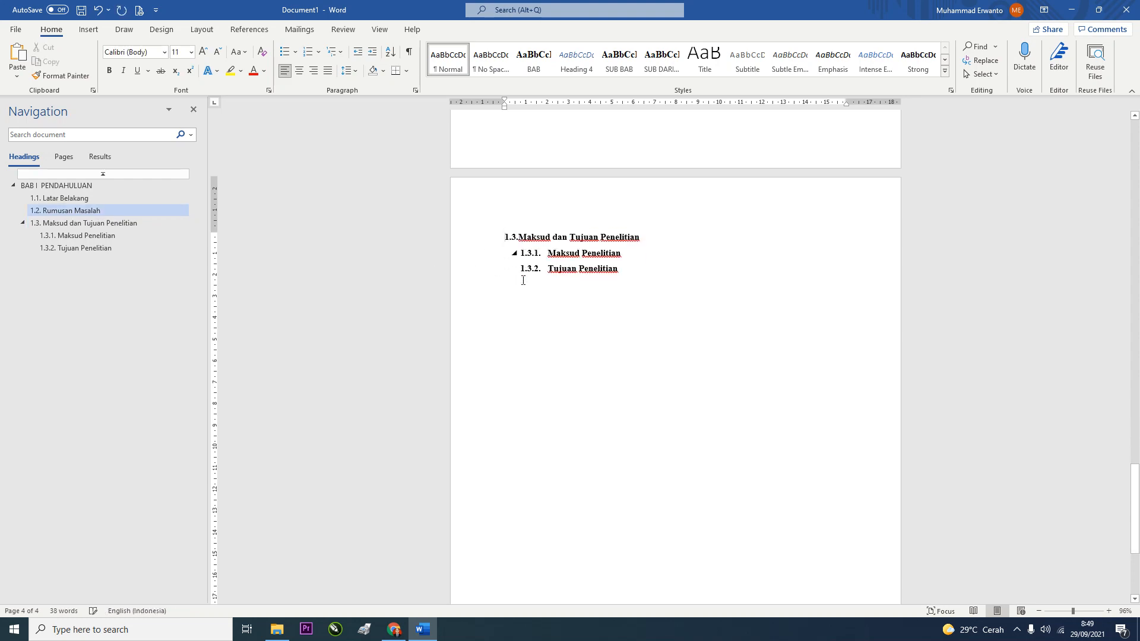
# Insert a next-page section break after Tujuan Penelitian and paste the BAB II heading and lines there
pyautogui.scroll(-4, 521, 370)
pyautogui.scroll(8, 540, 367)
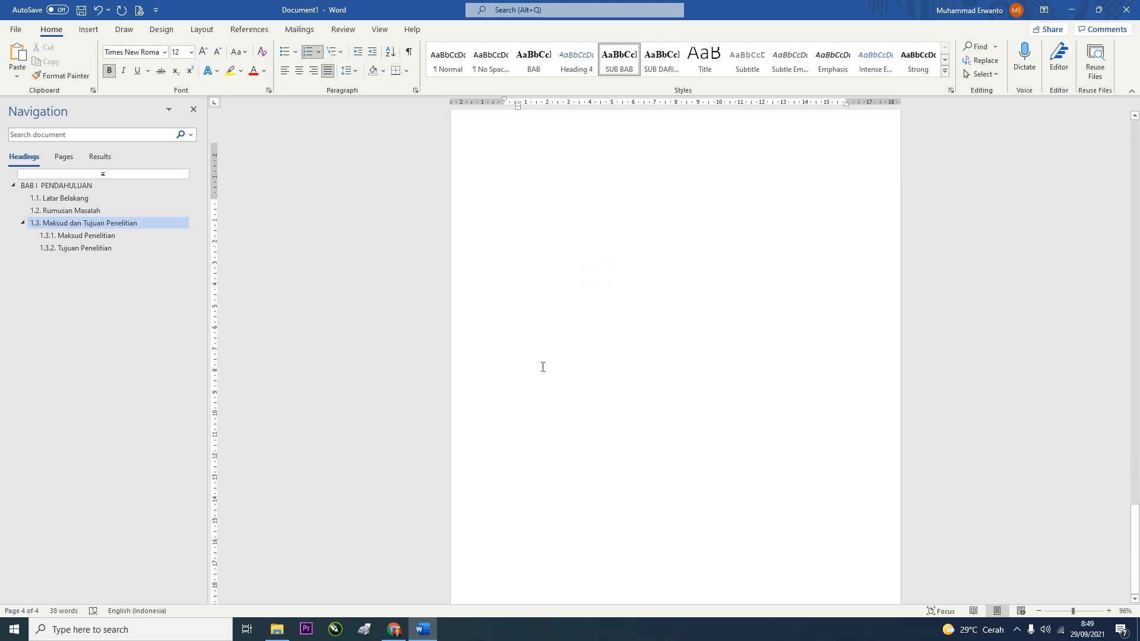
pyautogui.scroll(-3, 647, 416)
pyautogui.click(618, 368)
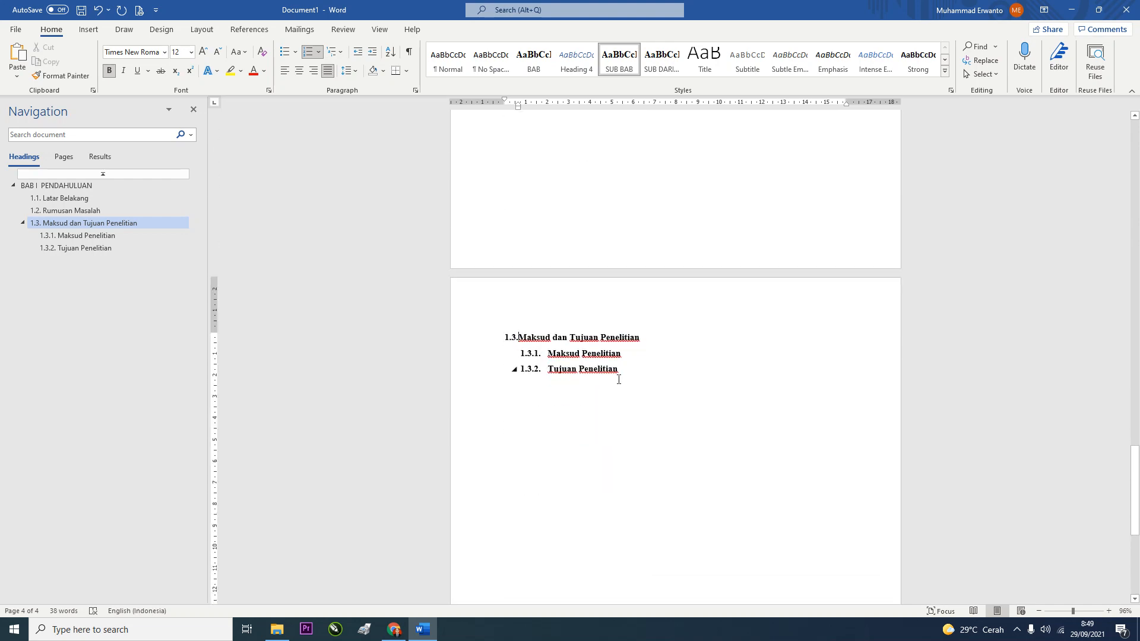
pyautogui.press('Return')
pyautogui.click(202, 29)
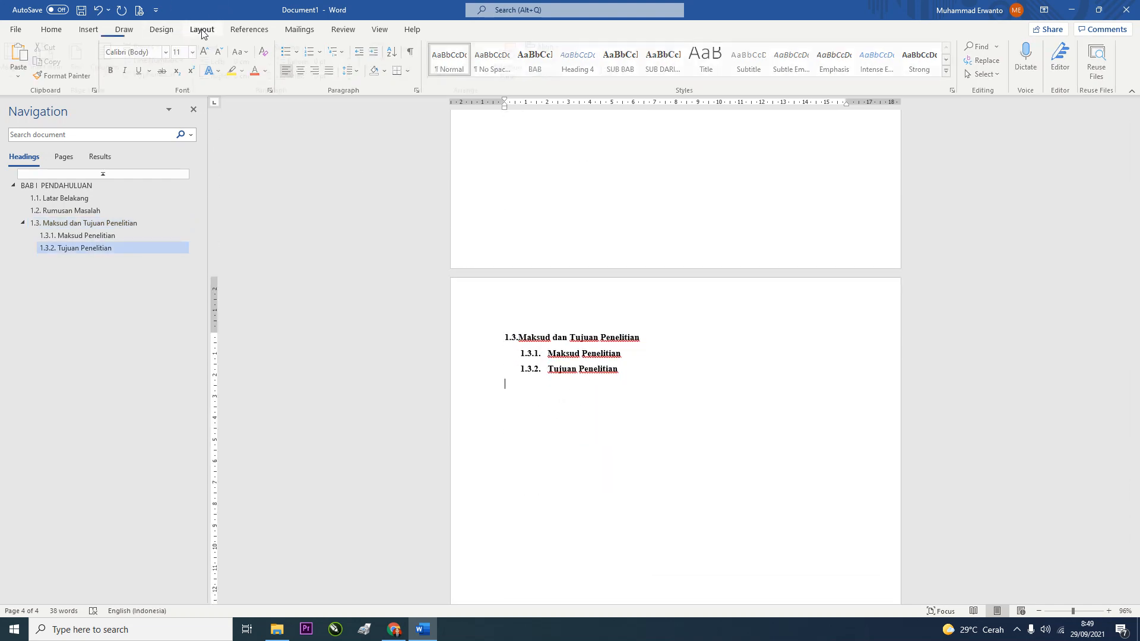
pyautogui.click(150, 46)
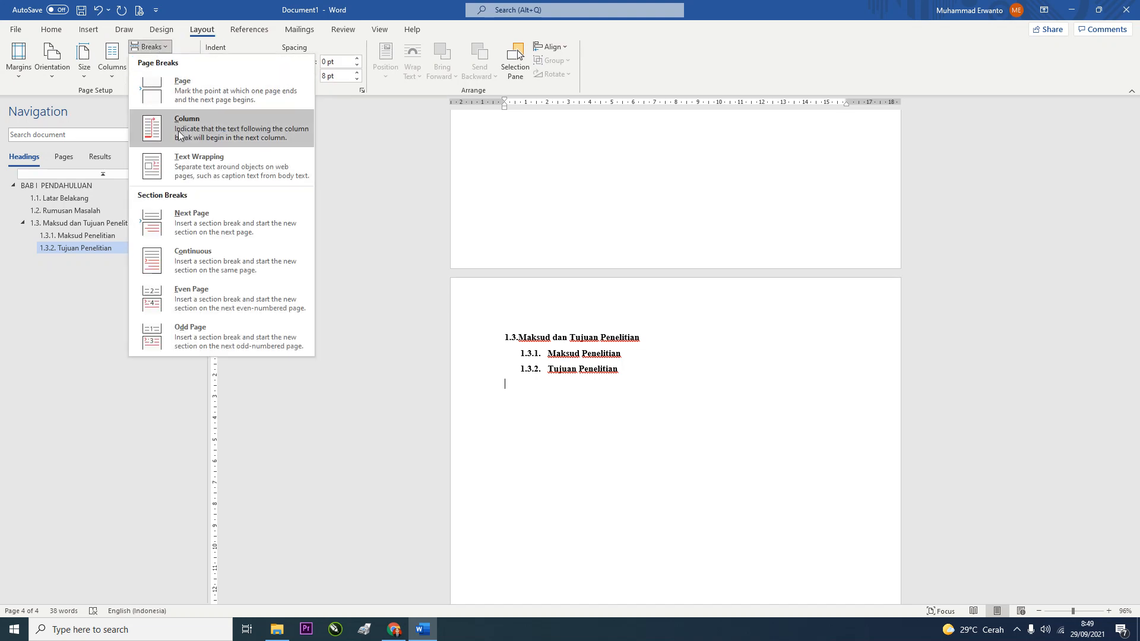
pyautogui.click(201, 225)
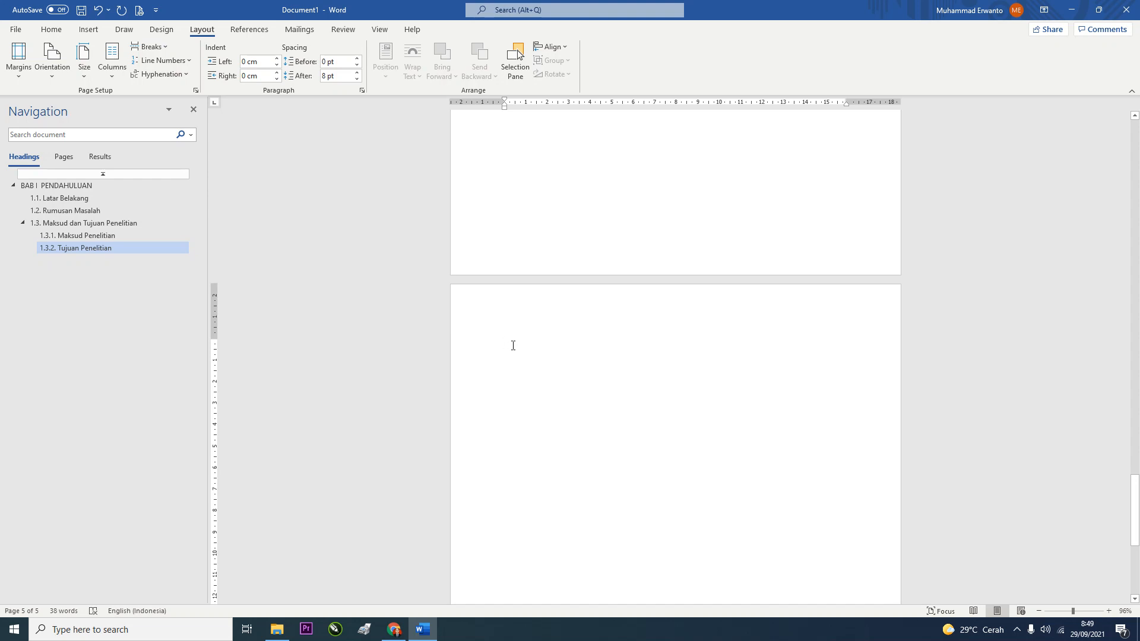
pyautogui.hotkey('ctrl', 'v')
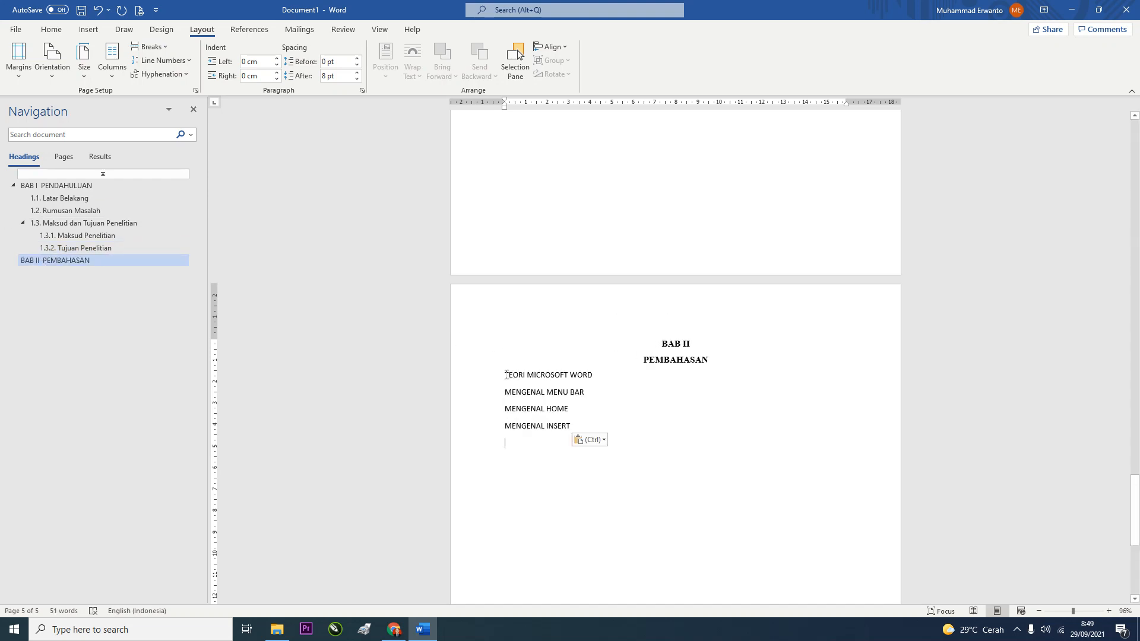
pyautogui.moveTo(505, 375); pyautogui.dragTo(570, 426)
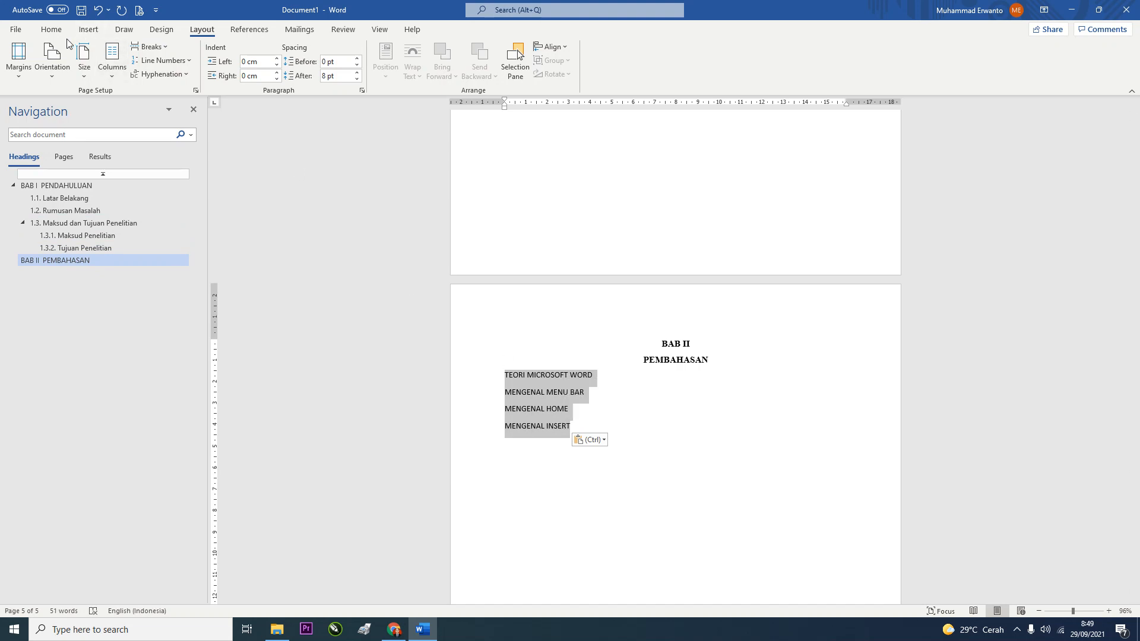
# Apply the SUB BAB style to the four BAB II lines and change them to Capitalize Each Word
pyautogui.click(51, 29)
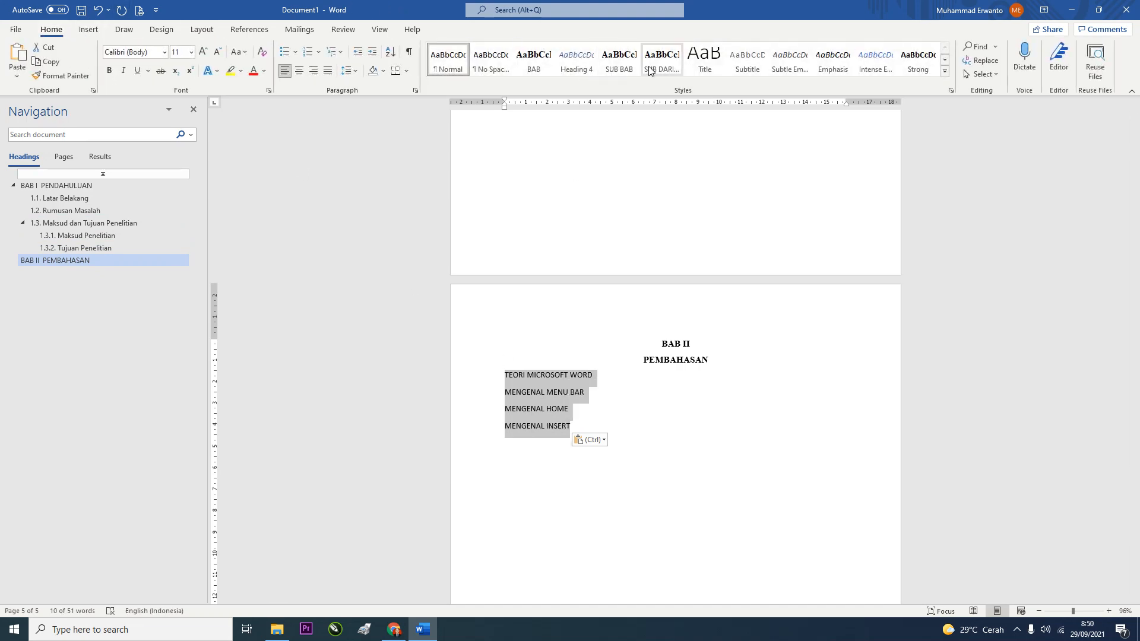
pyautogui.click(630, 65)
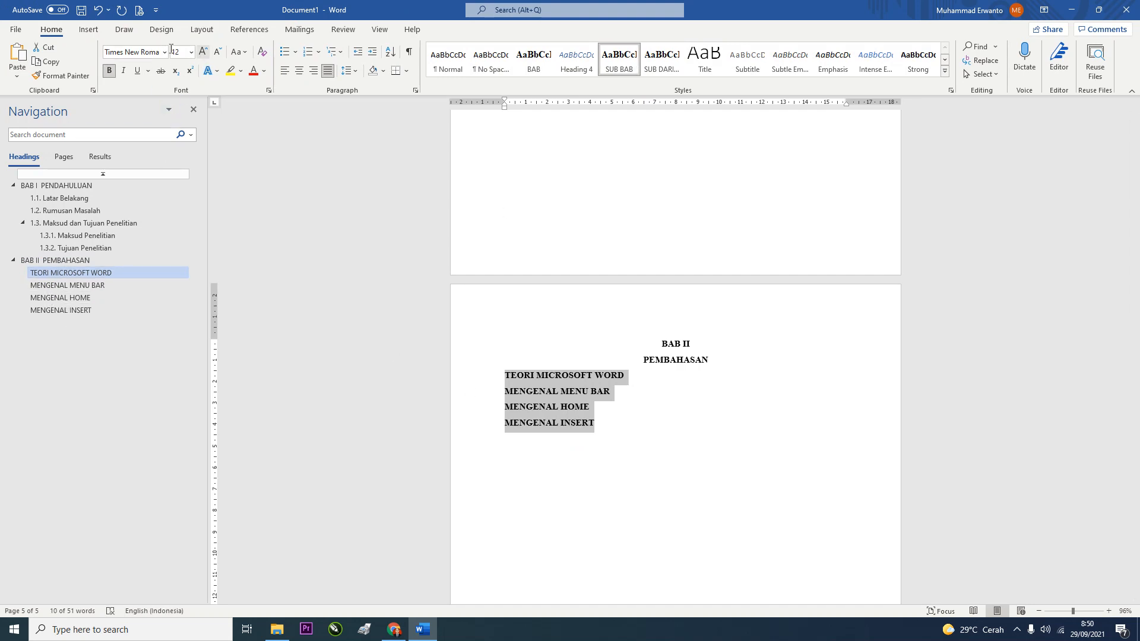
pyautogui.click(245, 53)
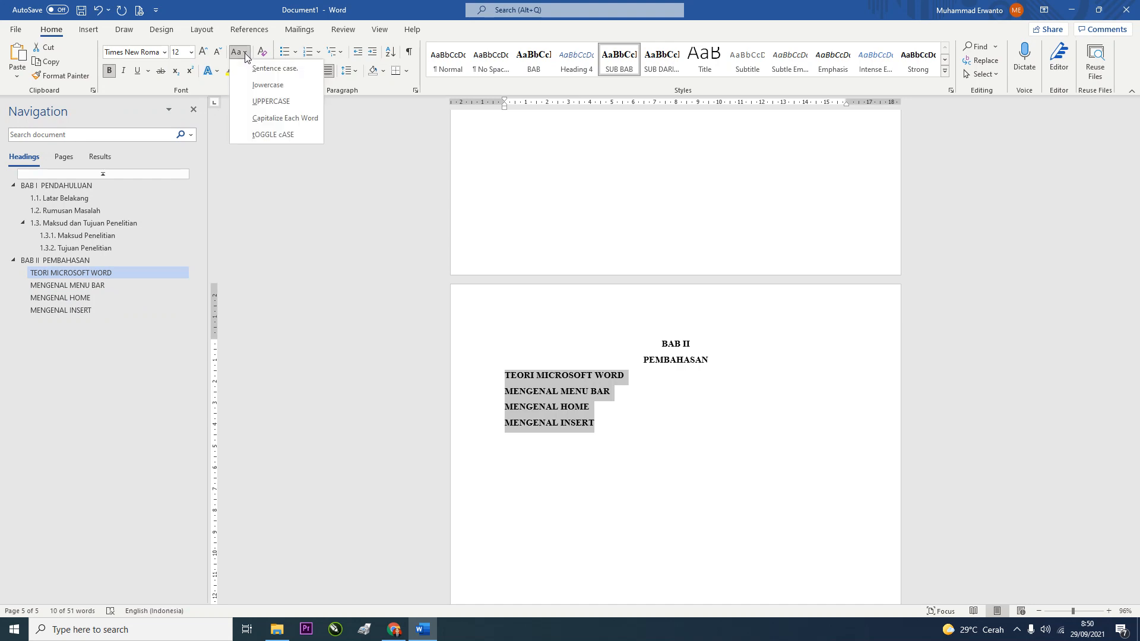
pyautogui.click(261, 119)
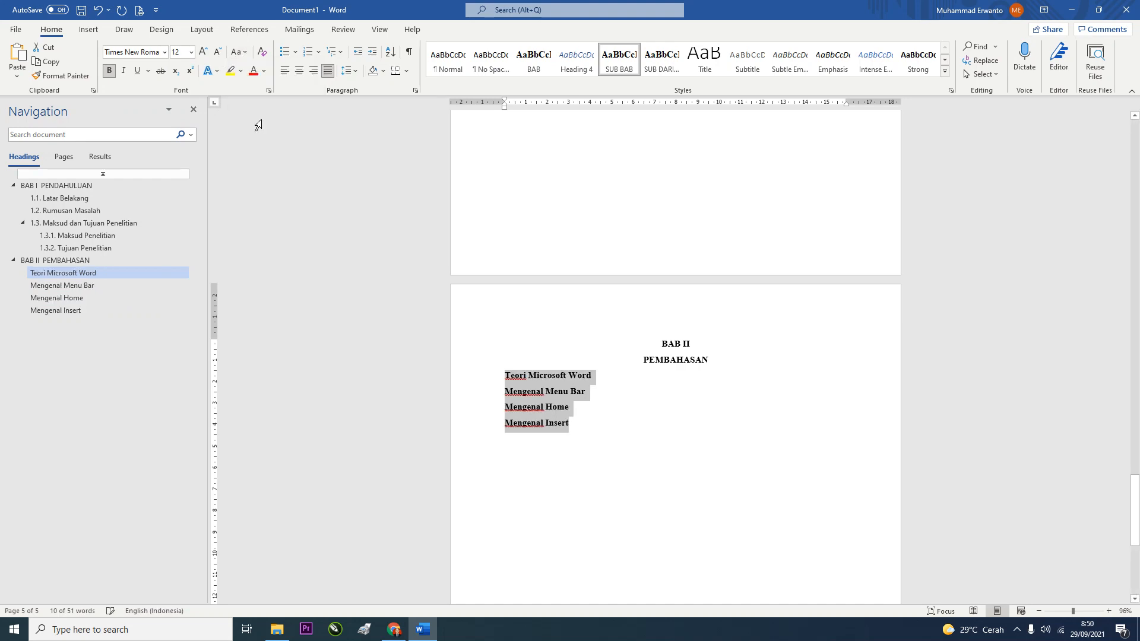
pyautogui.click(507, 378)
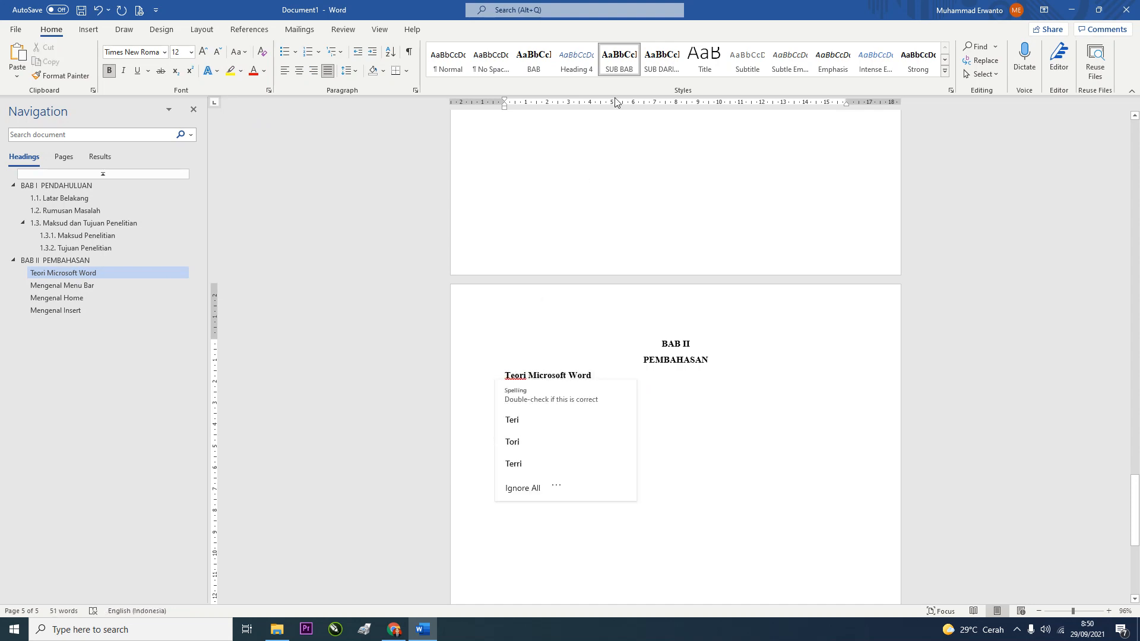
# Prefix the sub-headings with 2.1., 2.2., 2.3. and 2.4., from Teori Microsoft Word to Mengenal Insert
pyautogui.click(536, 343)
pyautogui.click(506, 375)
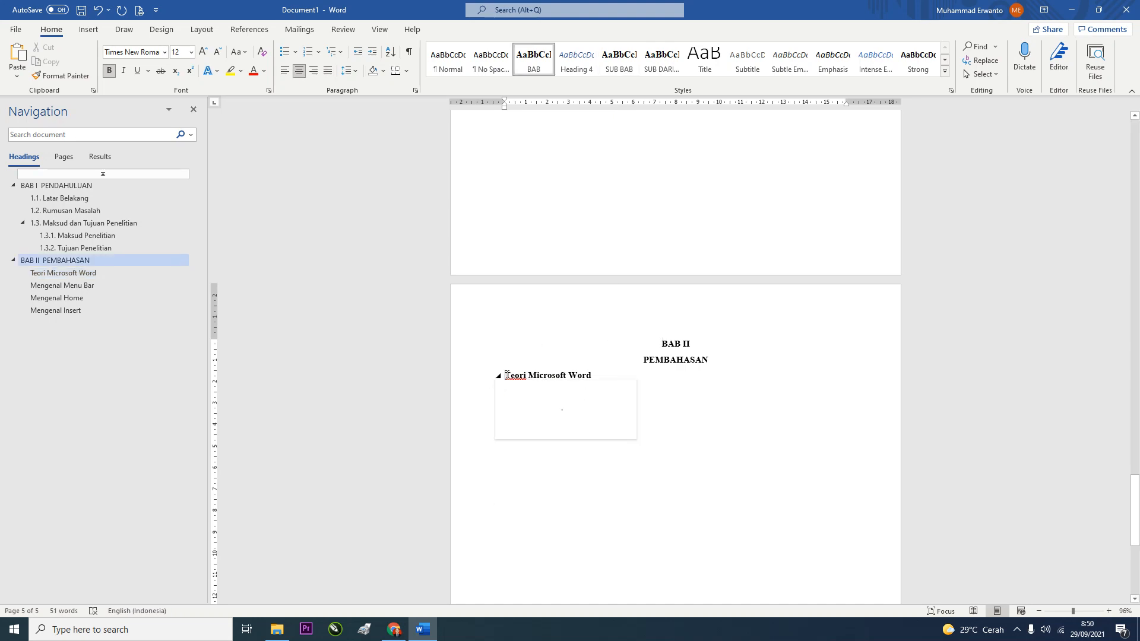
pyautogui.write('2.1.')
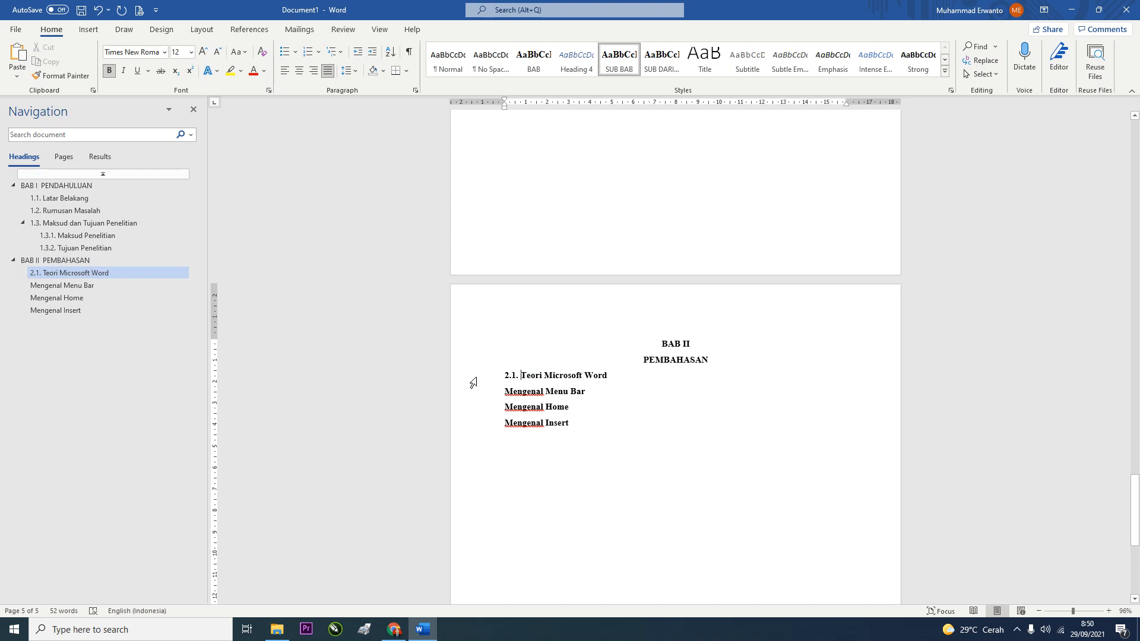
pyautogui.click(506, 392)
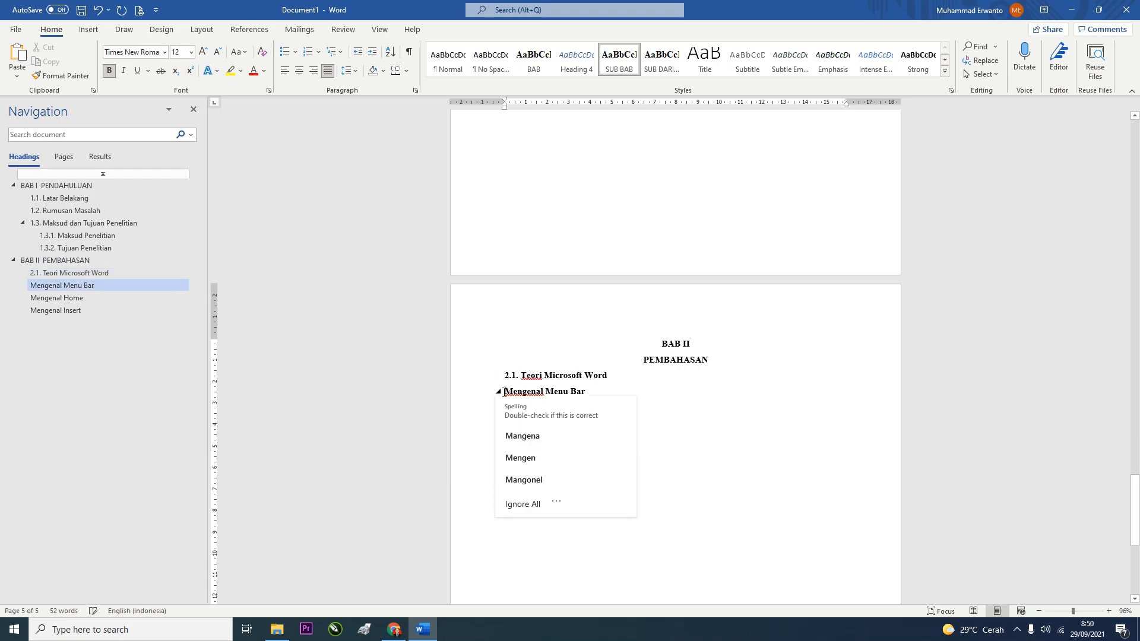
pyautogui.write('2.2.')
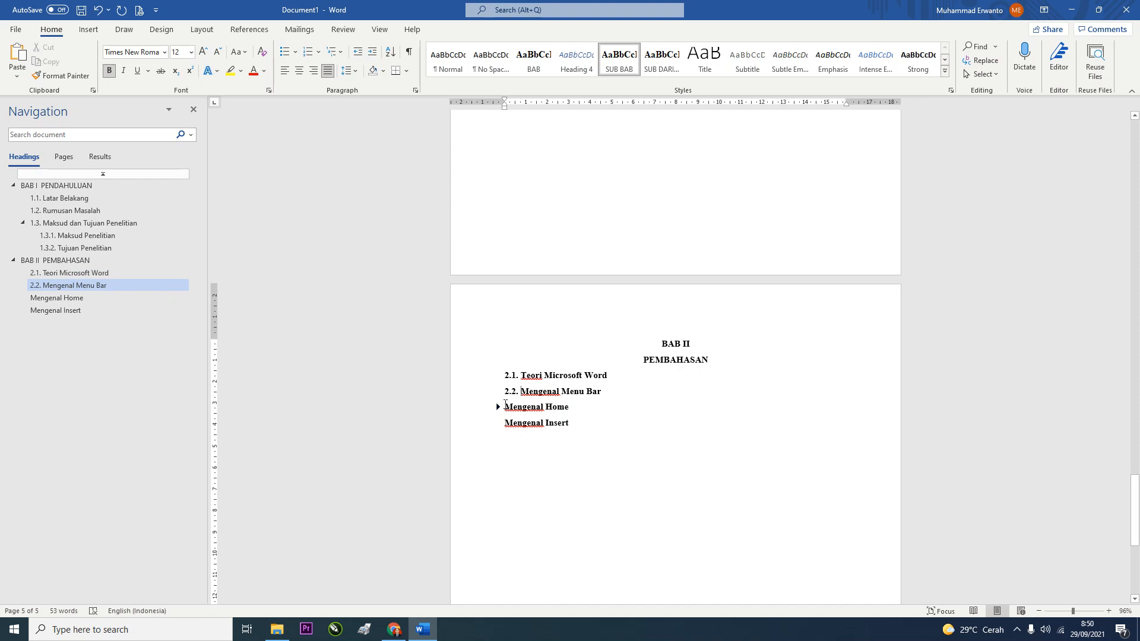
pyautogui.click(505, 406)
pyautogui.write('2.3.')
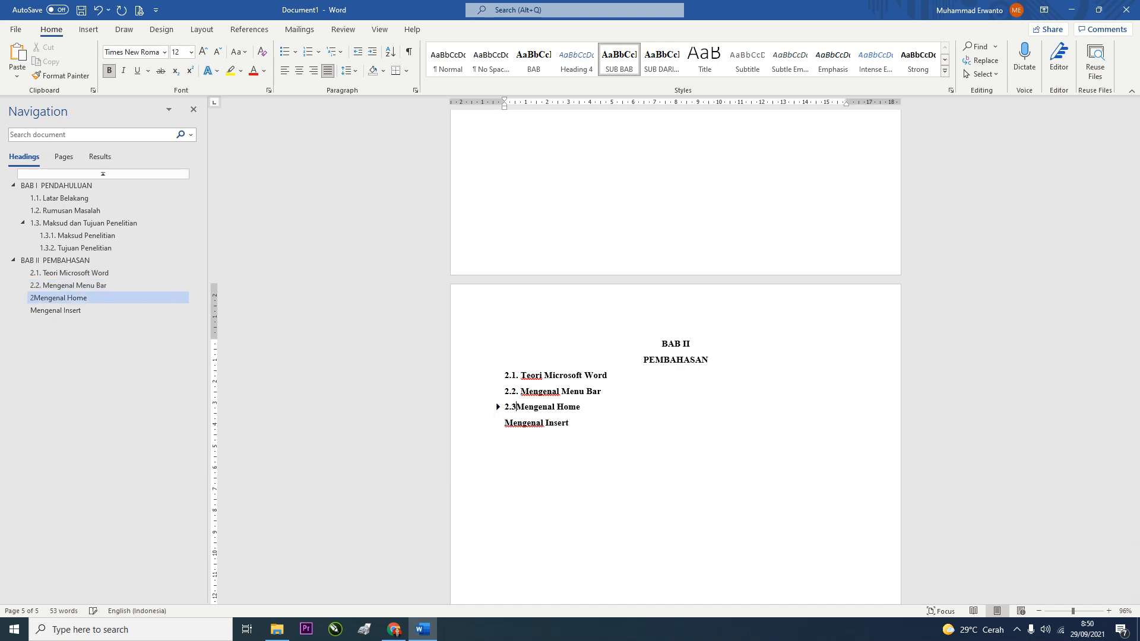
pyautogui.click(505, 424)
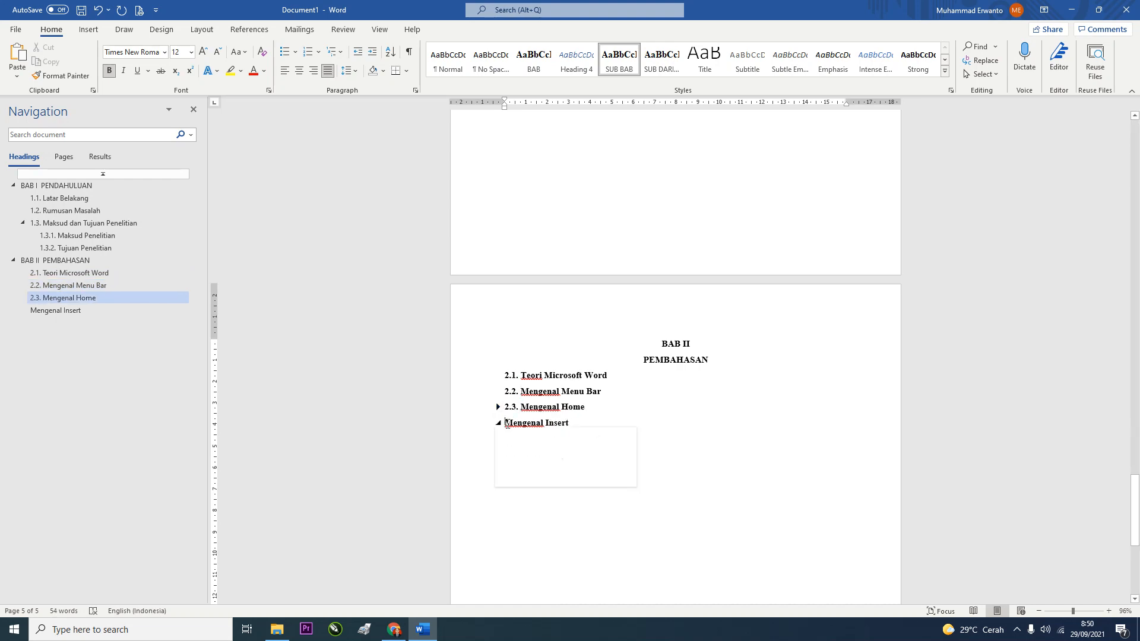
pyautogui.write('2.4.')
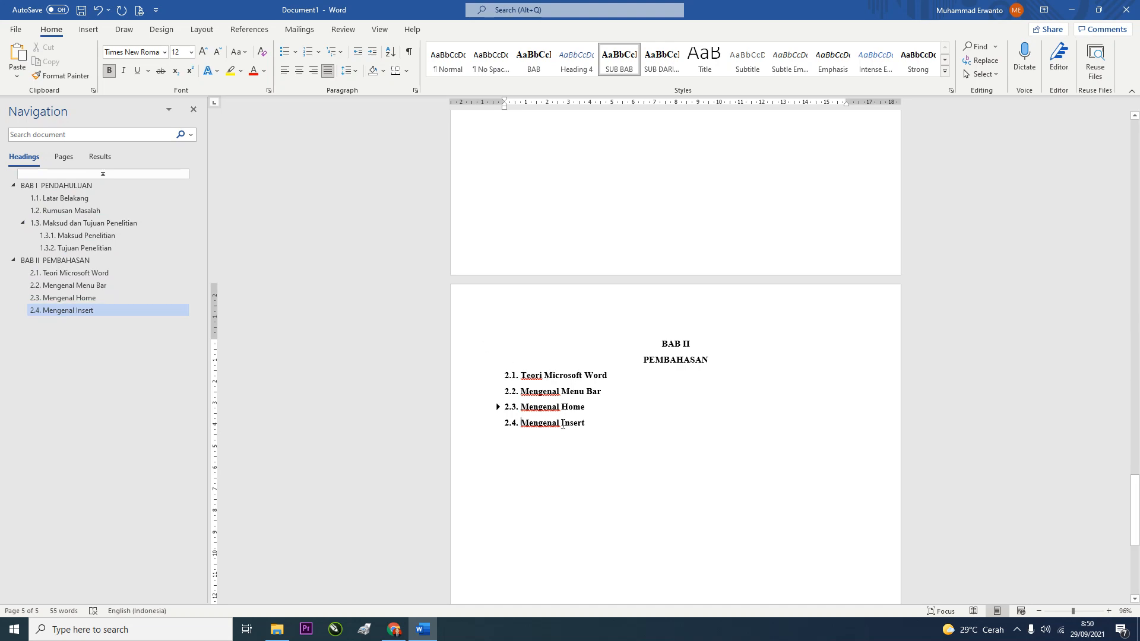
pyautogui.click(525, 457)
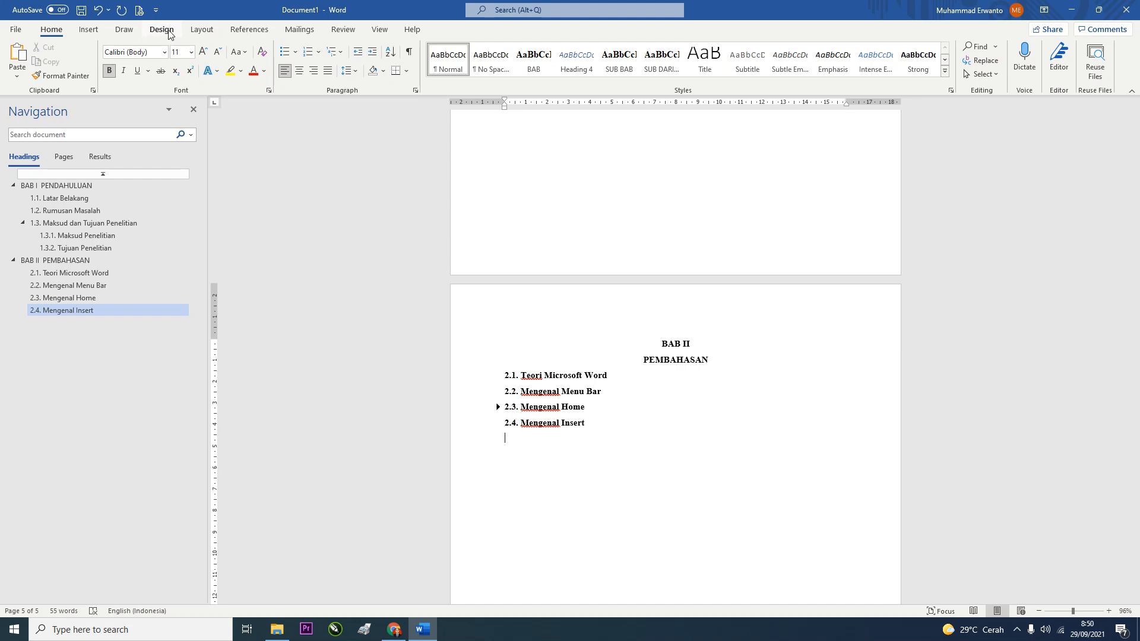
# Insert a page break after BAB II and give the DAFTAR PUSTAKA heading the BAB style
pyautogui.click(202, 29)
pyautogui.click(166, 47)
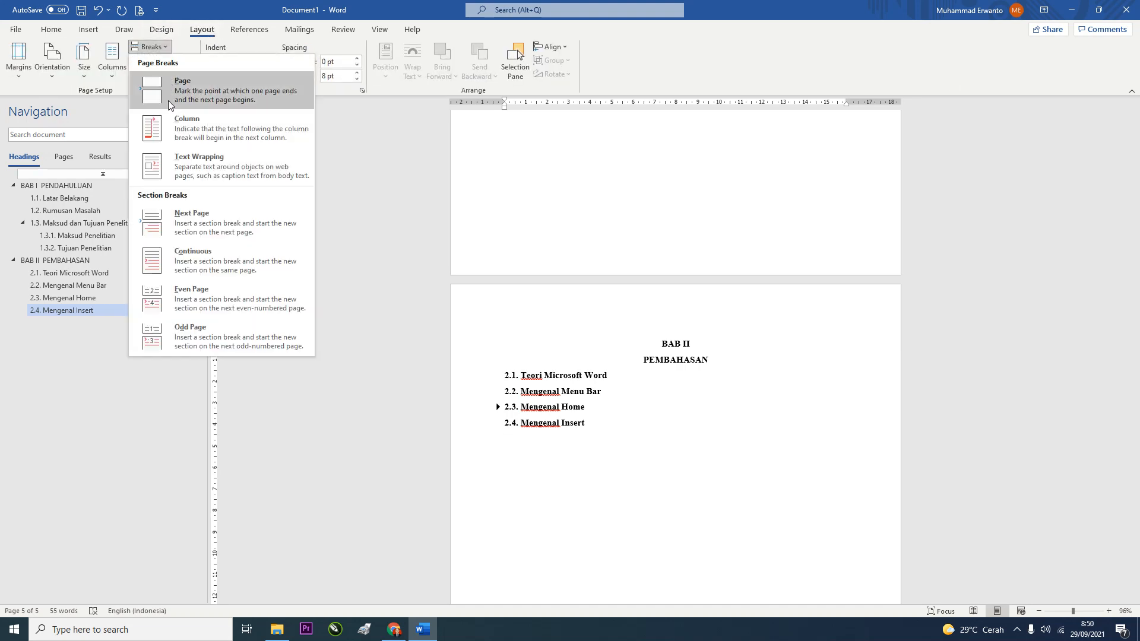
pyautogui.click(186, 224)
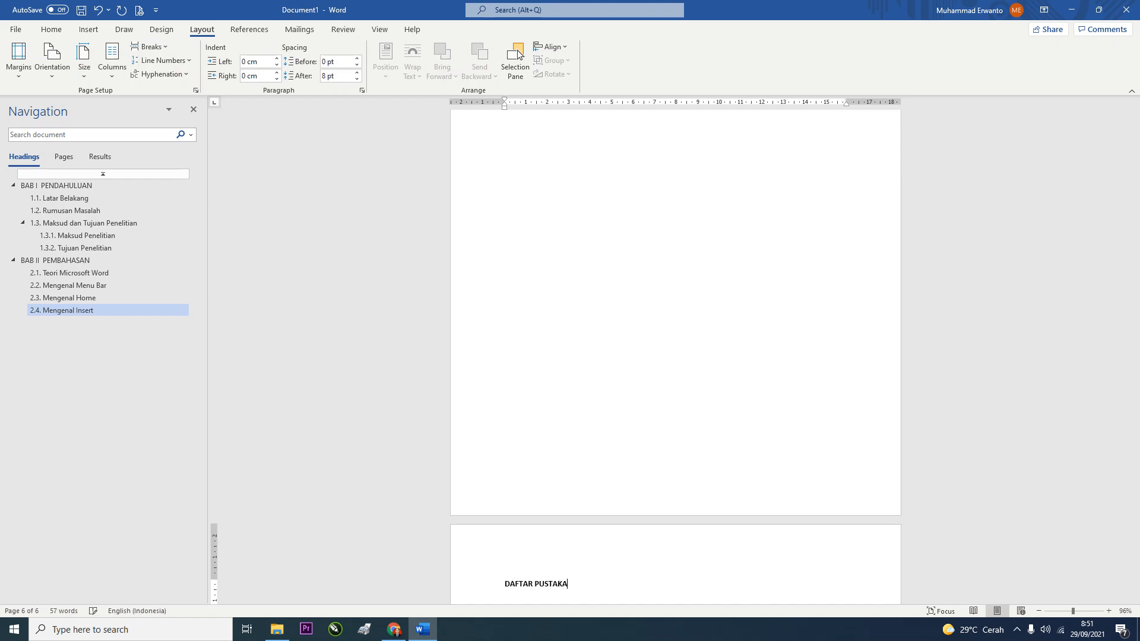
pyautogui.click(50, 31)
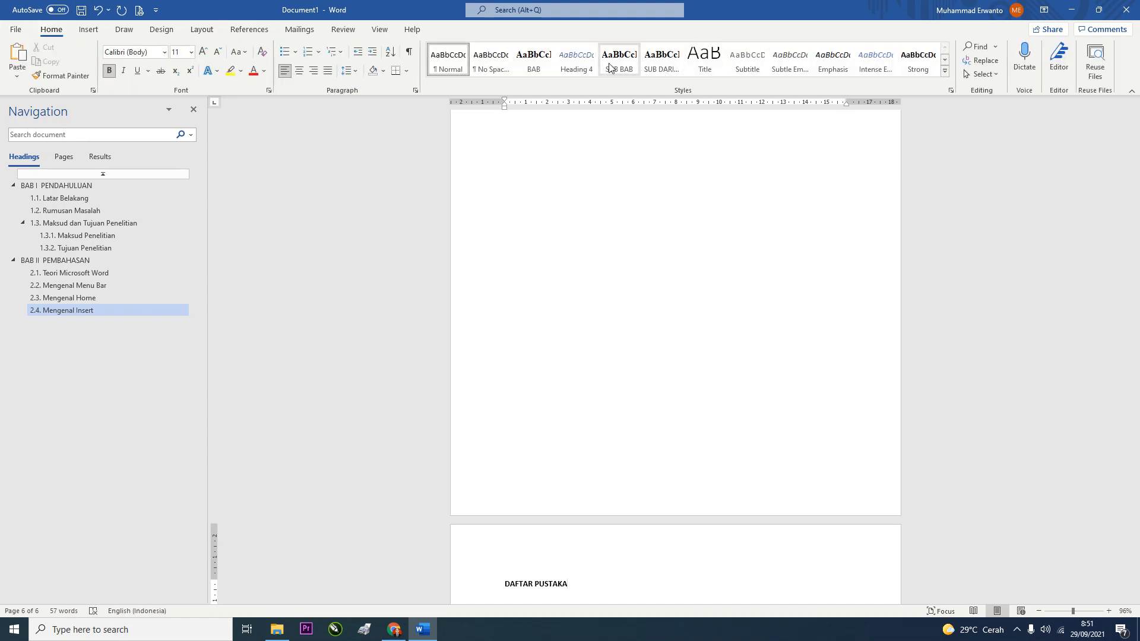
pyautogui.click(545, 62)
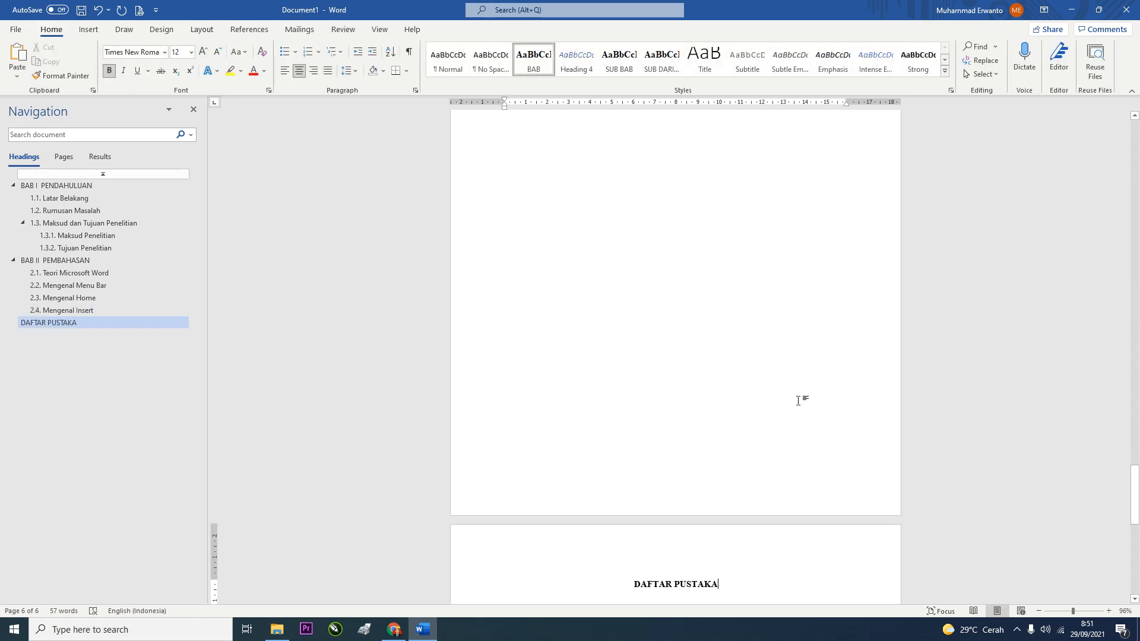
pyautogui.scroll(-2, 801, 400)
pyautogui.click(42, 188)
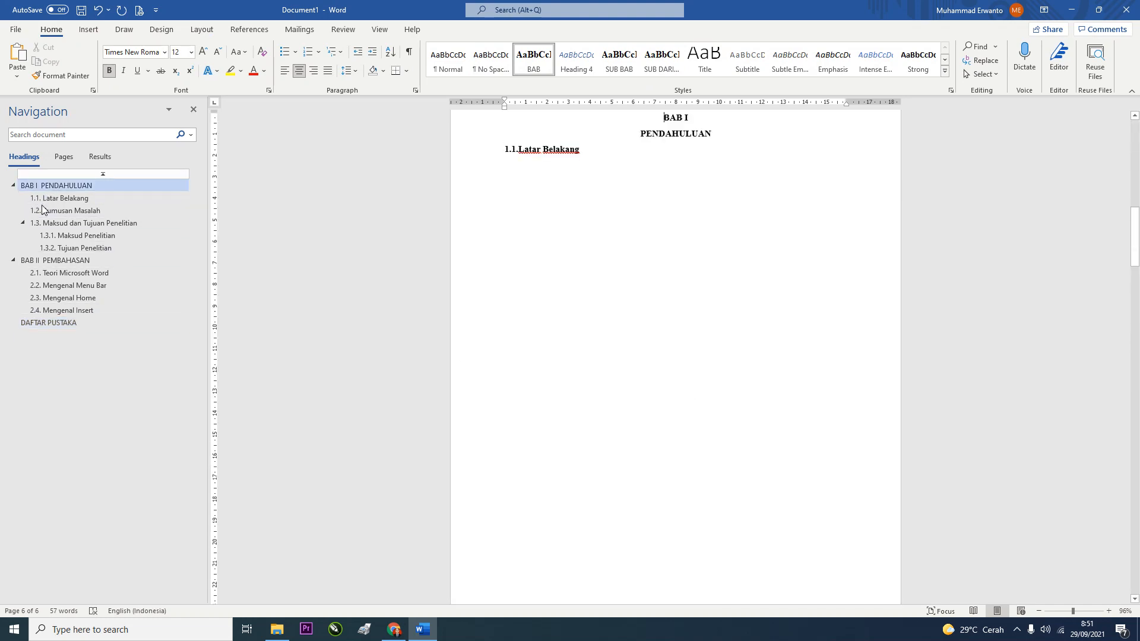
# Check the headings via the Navigation pane, from 1.2. Rumusan Masalah to DAFTAR PUSTAKA
pyautogui.click(51, 210)
pyautogui.click(56, 235)
pyautogui.click(57, 272)
pyautogui.click(57, 300)
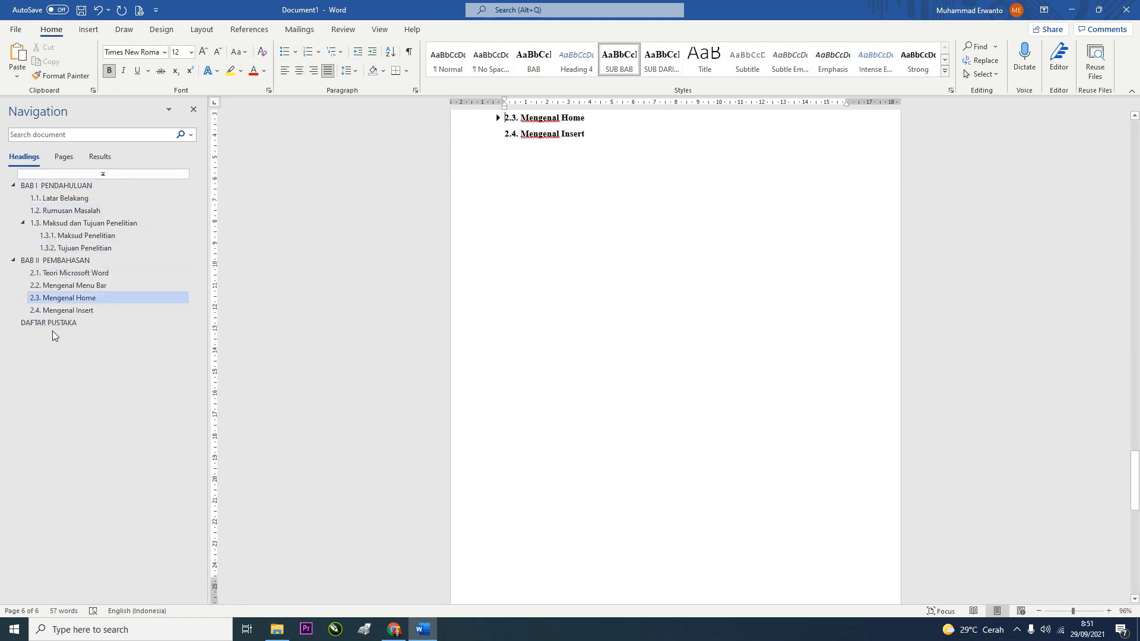
pyautogui.click(49, 322)
pyautogui.scroll(12, 585, 294)
pyautogui.scroll(20, 583, 295)
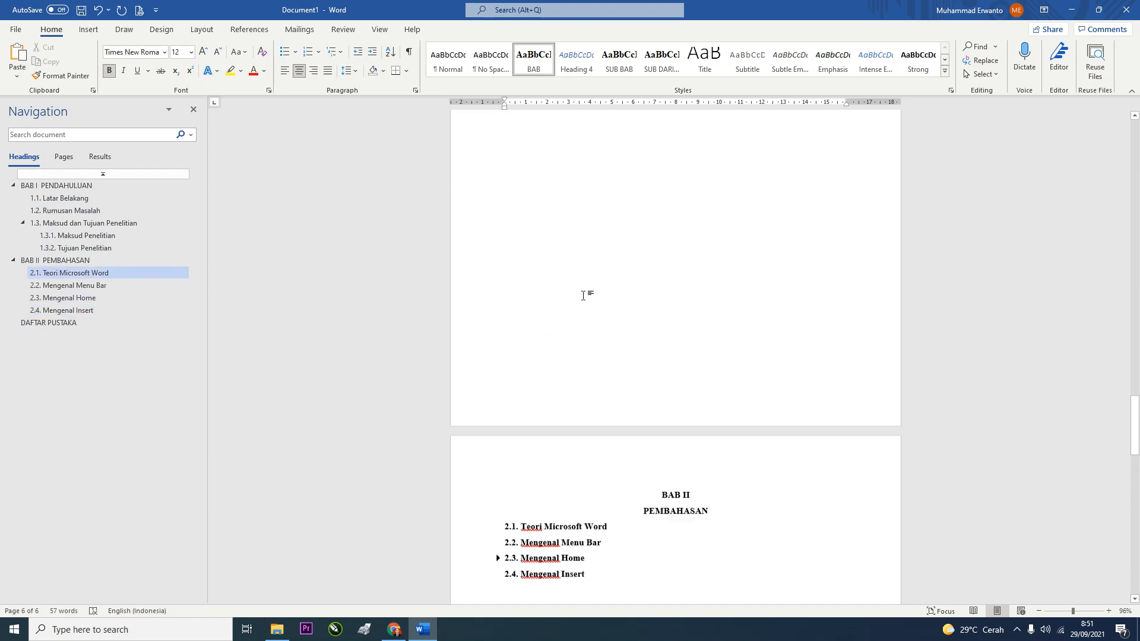
pyautogui.scroll(20, 582, 295)
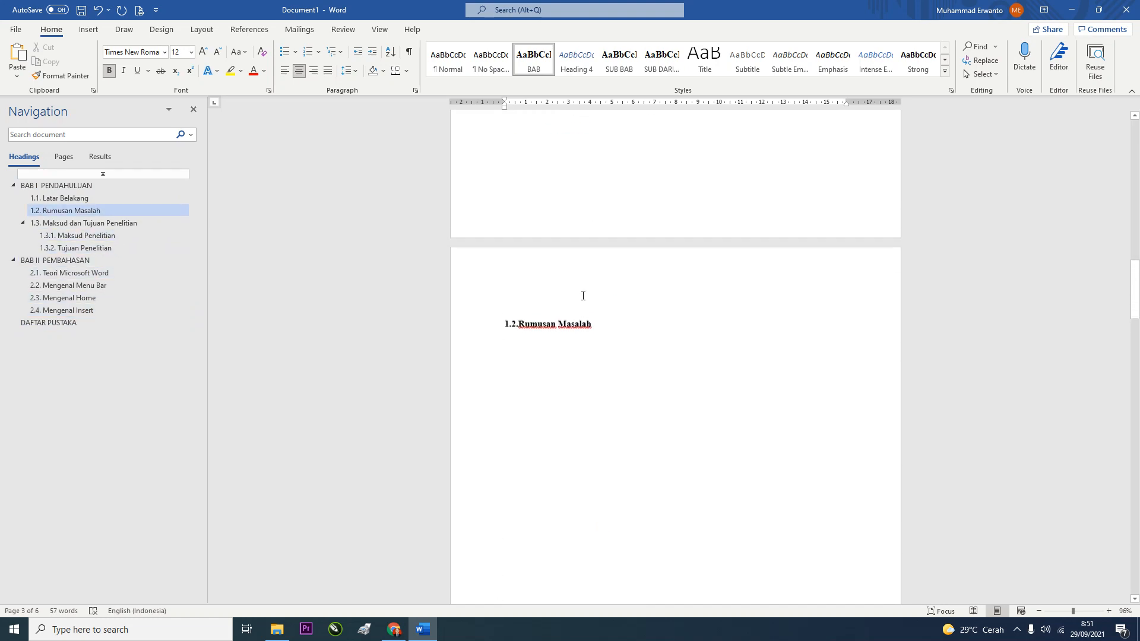
pyautogui.scroll(3, 584, 295)
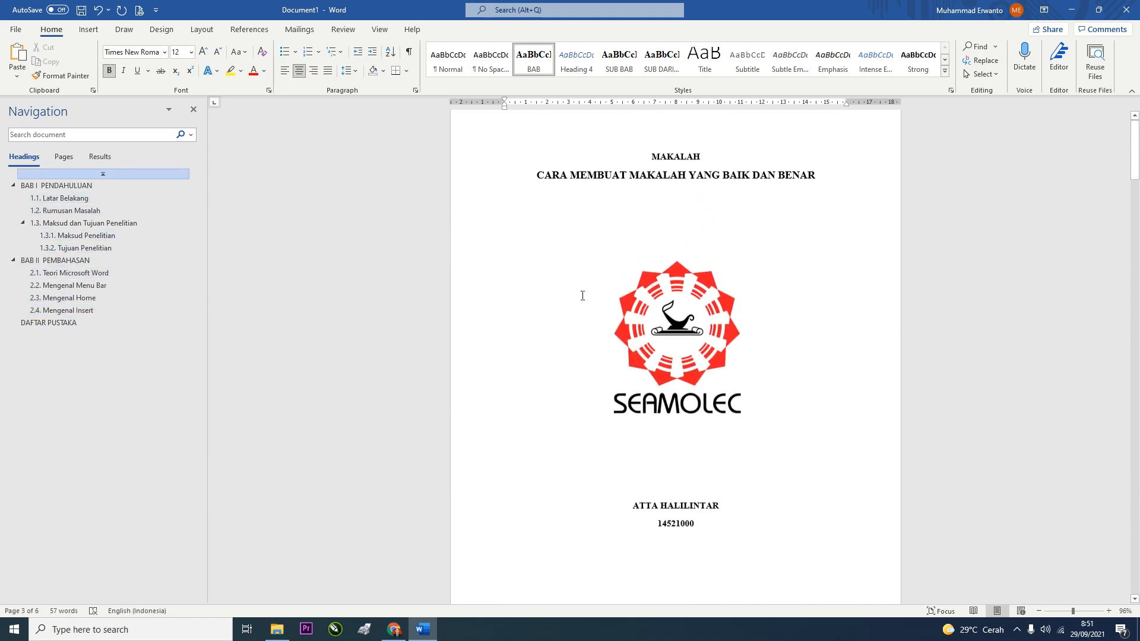
pyautogui.scroll(-7, 591, 289)
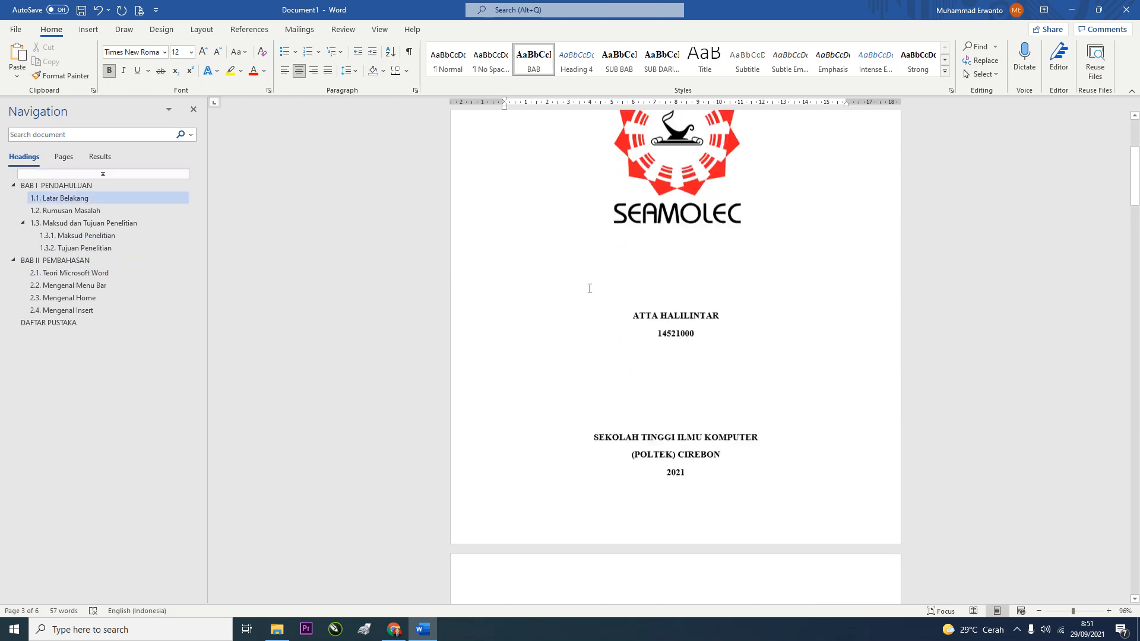
# Show the Bottom of Page placements in Insert's Page Number menu
pyautogui.click(89, 30)
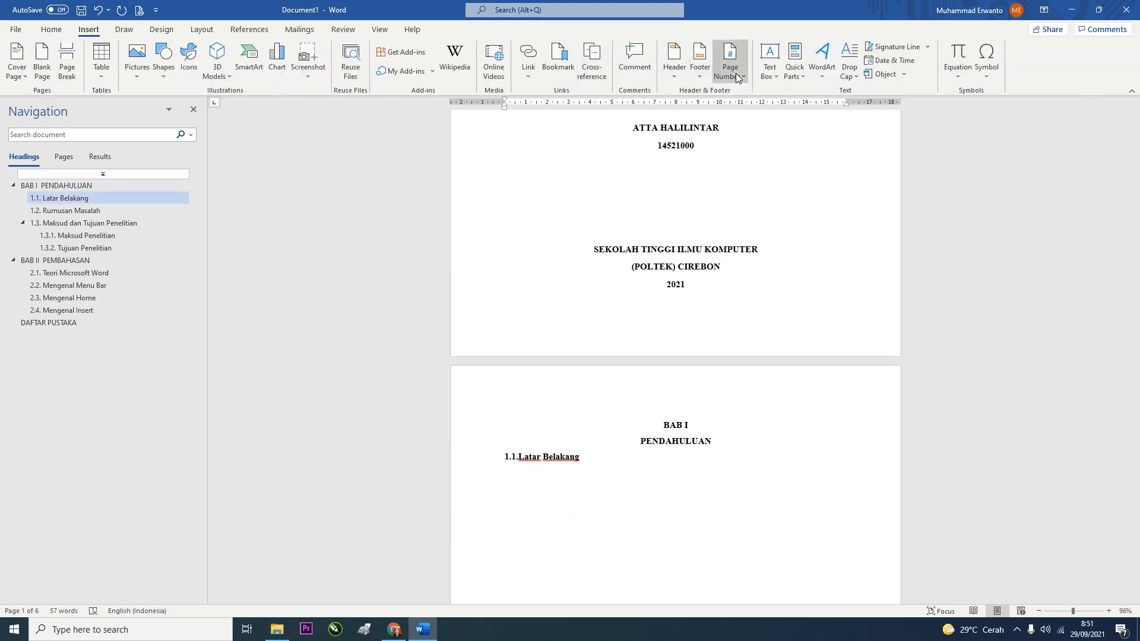
pyautogui.click(715, 80)
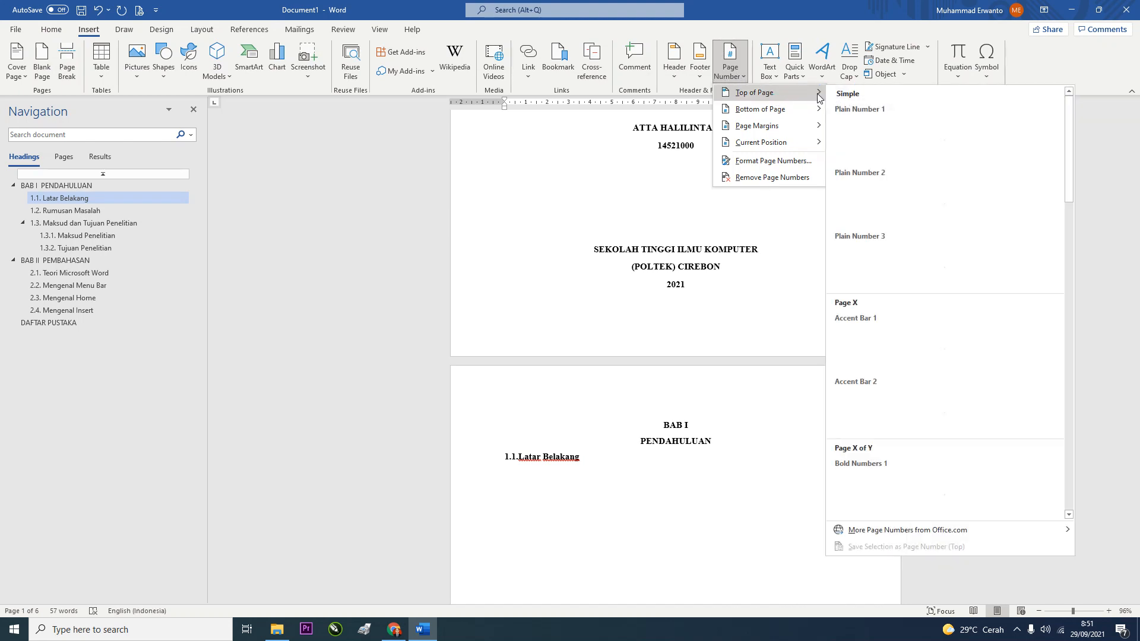
pyautogui.moveTo(822, 116)
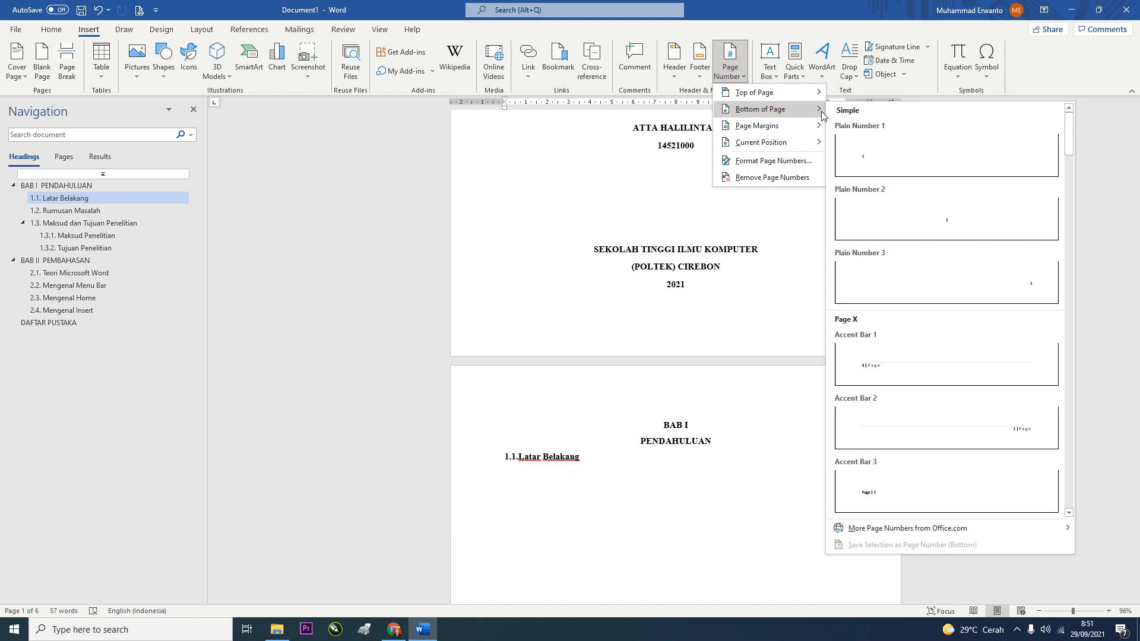
# Add plain centred page numbers at the bottom of every page
pyautogui.click(933, 222)
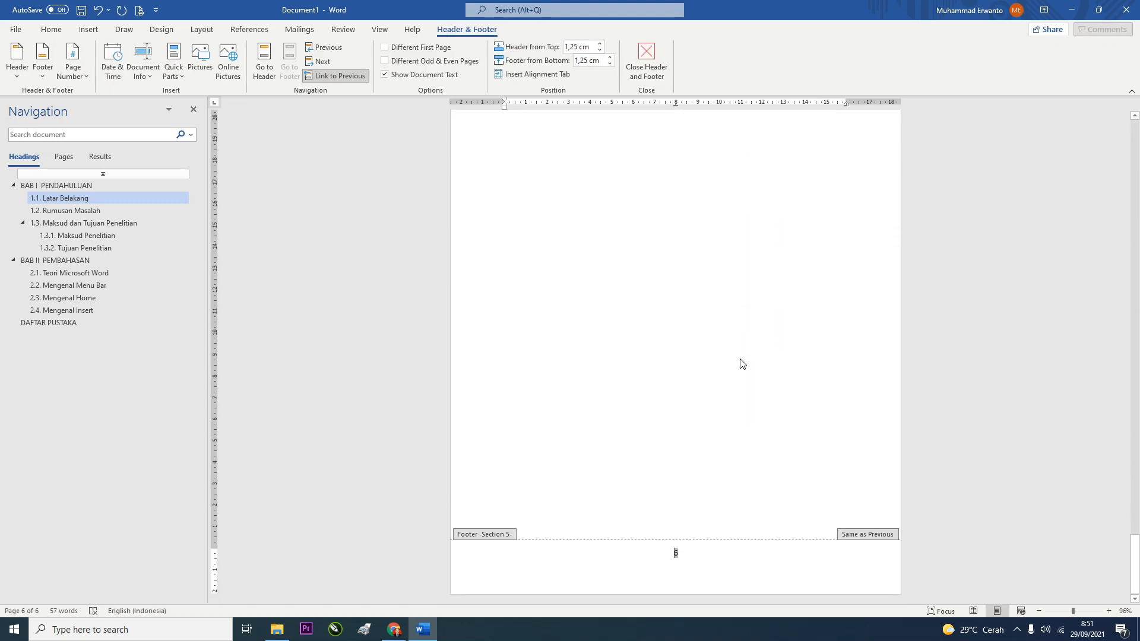
pyautogui.scroll(8, 741, 363)
pyautogui.scroll(20, 660, 357)
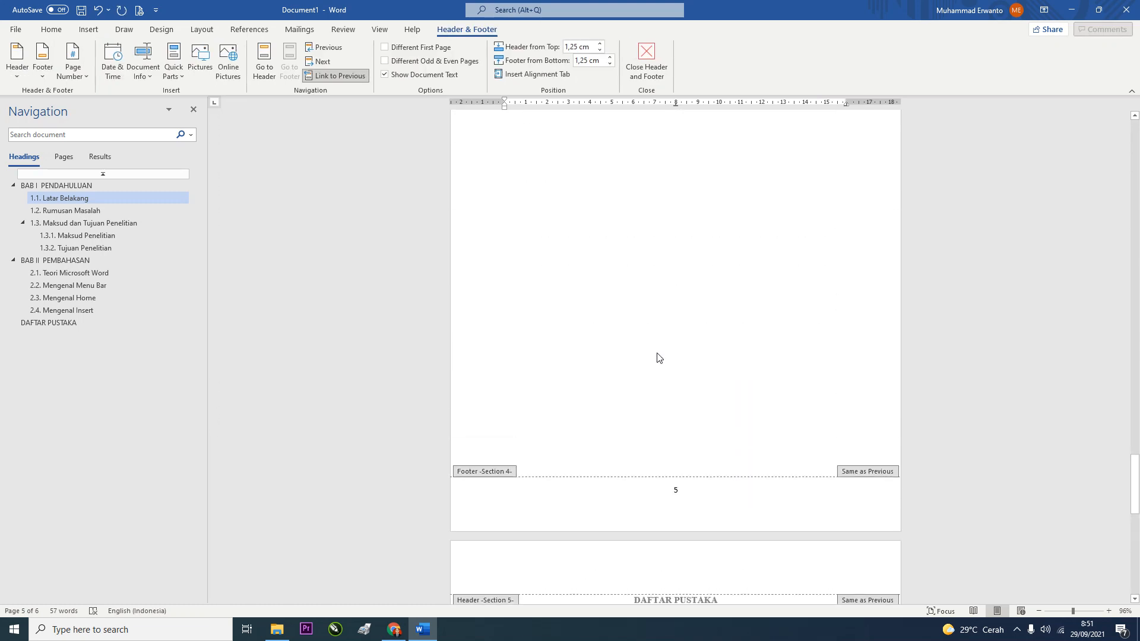
pyautogui.scroll(12, 658, 351)
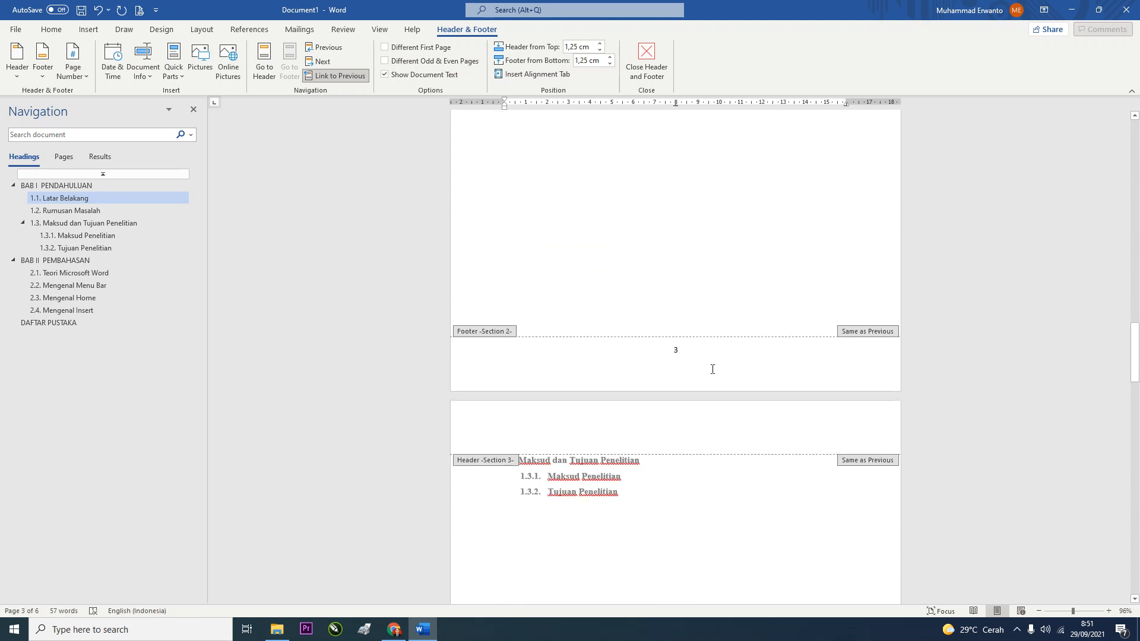
pyautogui.scroll(12, 683, 276)
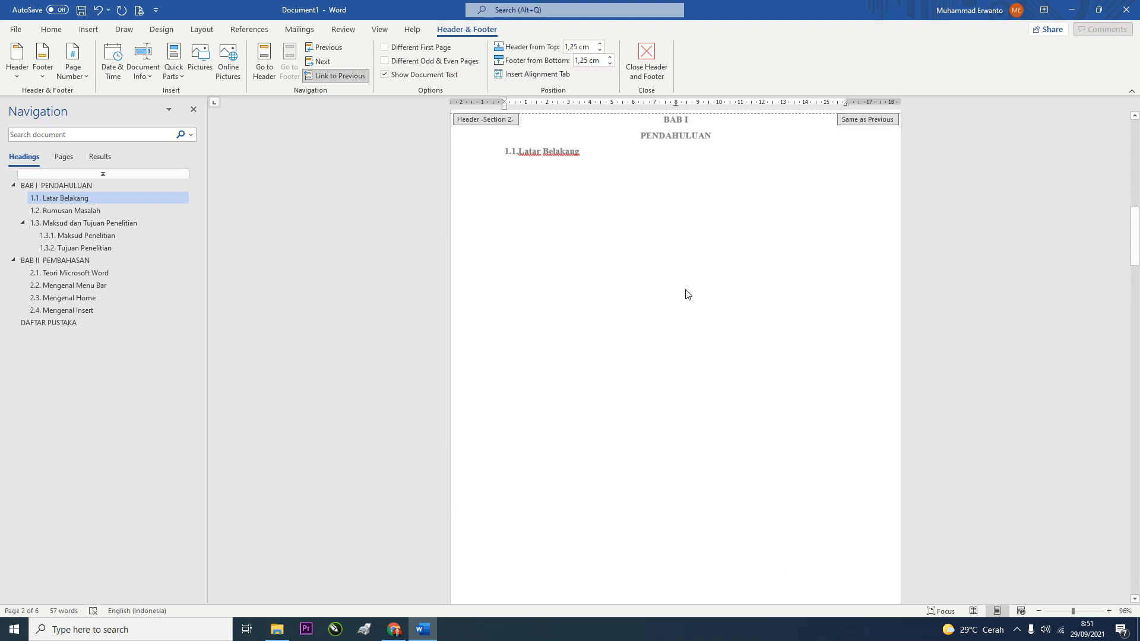
pyautogui.scroll(3, 693, 279)
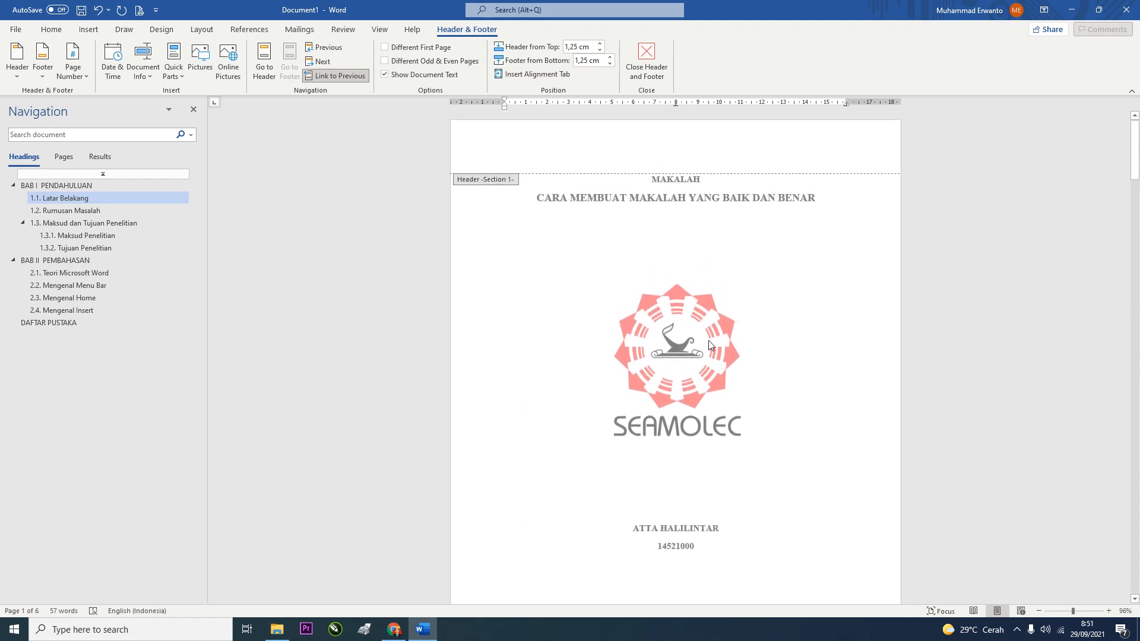
pyautogui.scroll(-9, 685, 320)
pyautogui.scroll(-1, 683, 315)
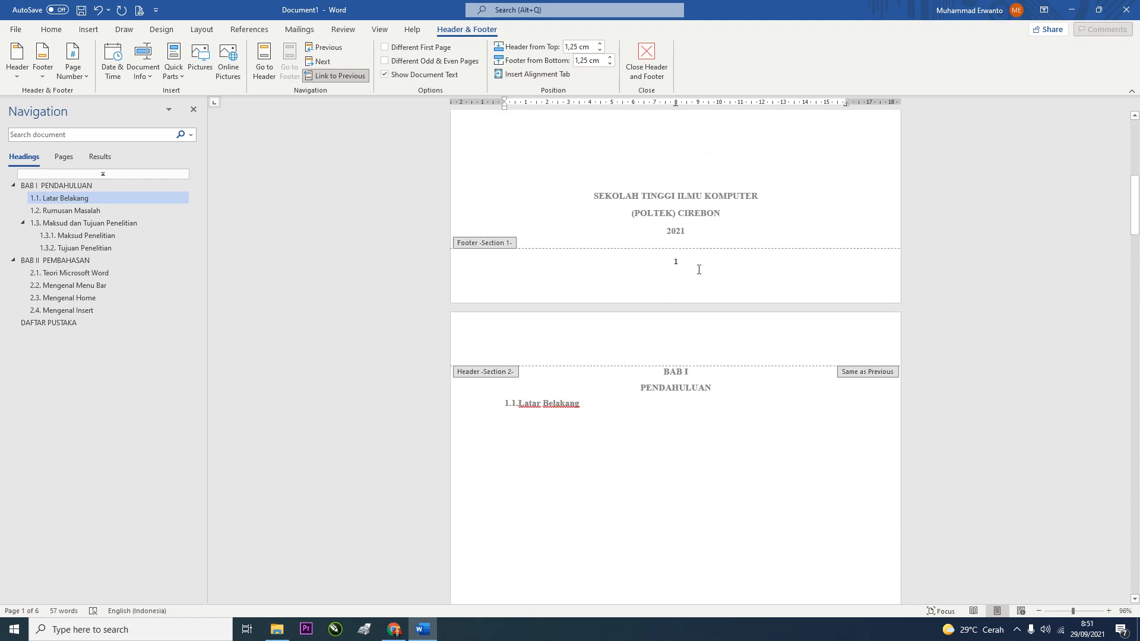
# Turn on Different First Page in the cover footer so the cover shows no number
pyautogui.click(670, 262)
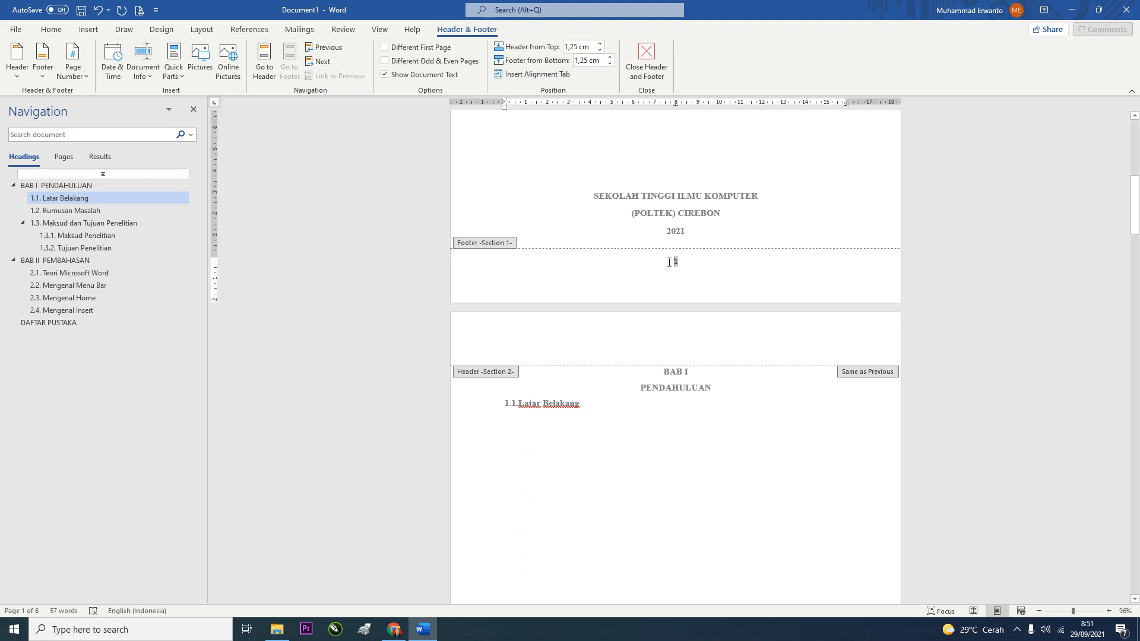
pyautogui.click(385, 48)
pyautogui.scroll(-10, 600, 350)
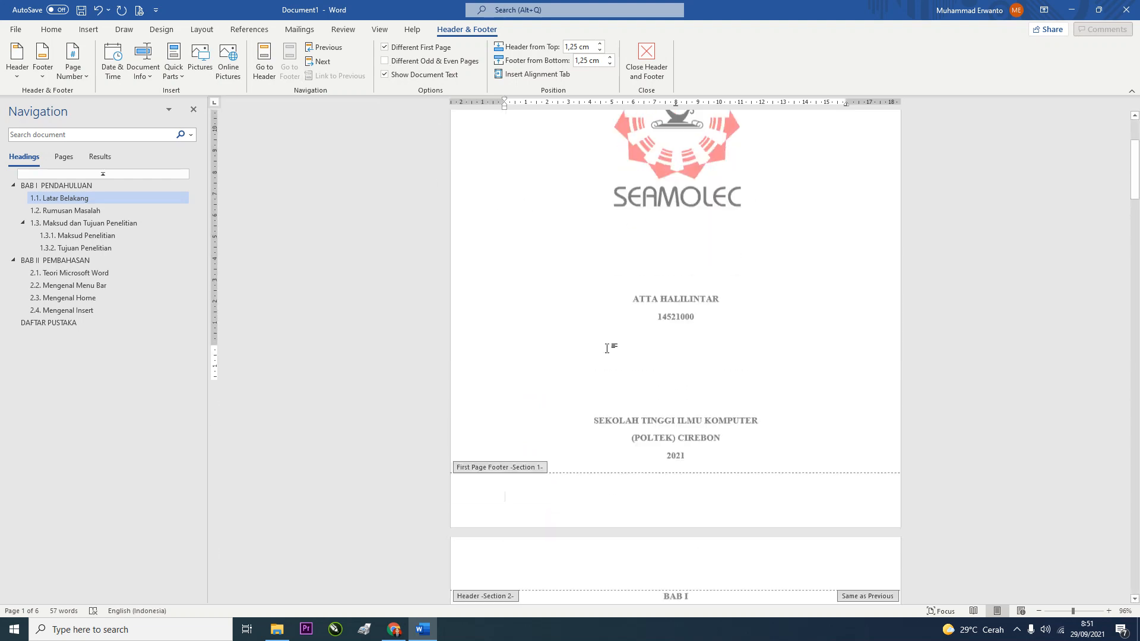
pyautogui.scroll(-3, 644, 341)
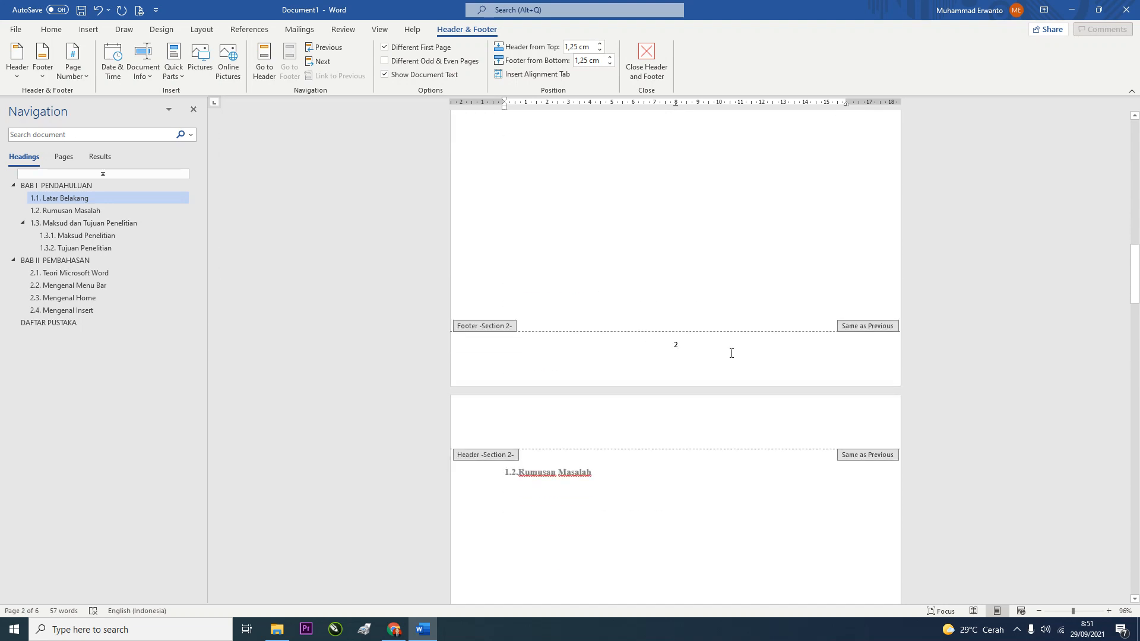
pyautogui.click(669, 348)
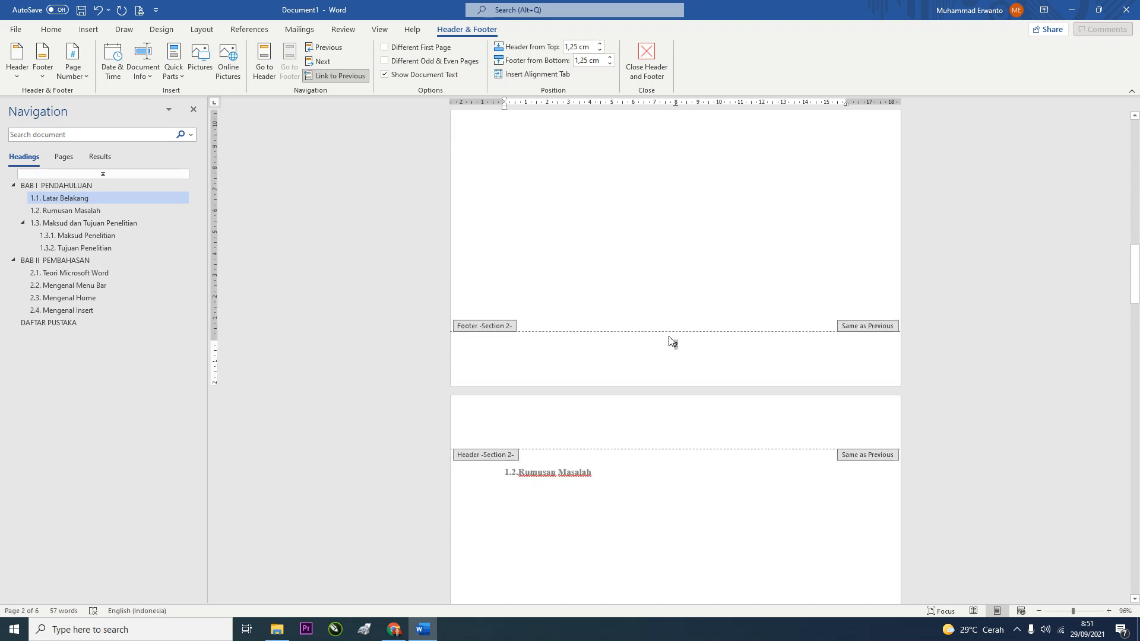
pyautogui.scroll(9, 696, 242)
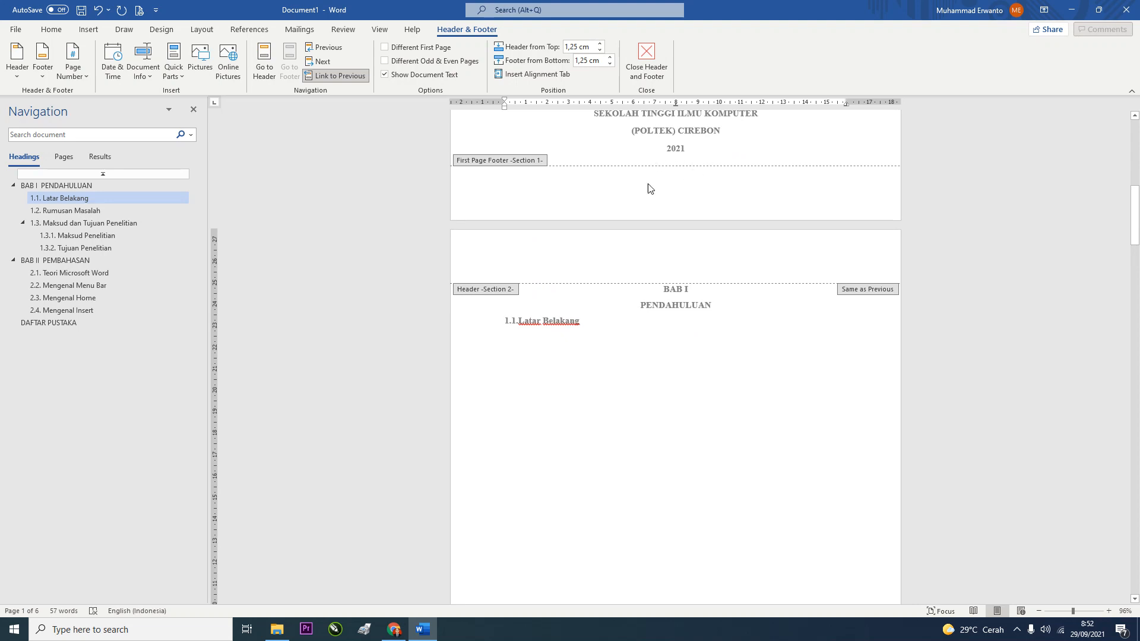
pyautogui.scroll(-10, 669, 187)
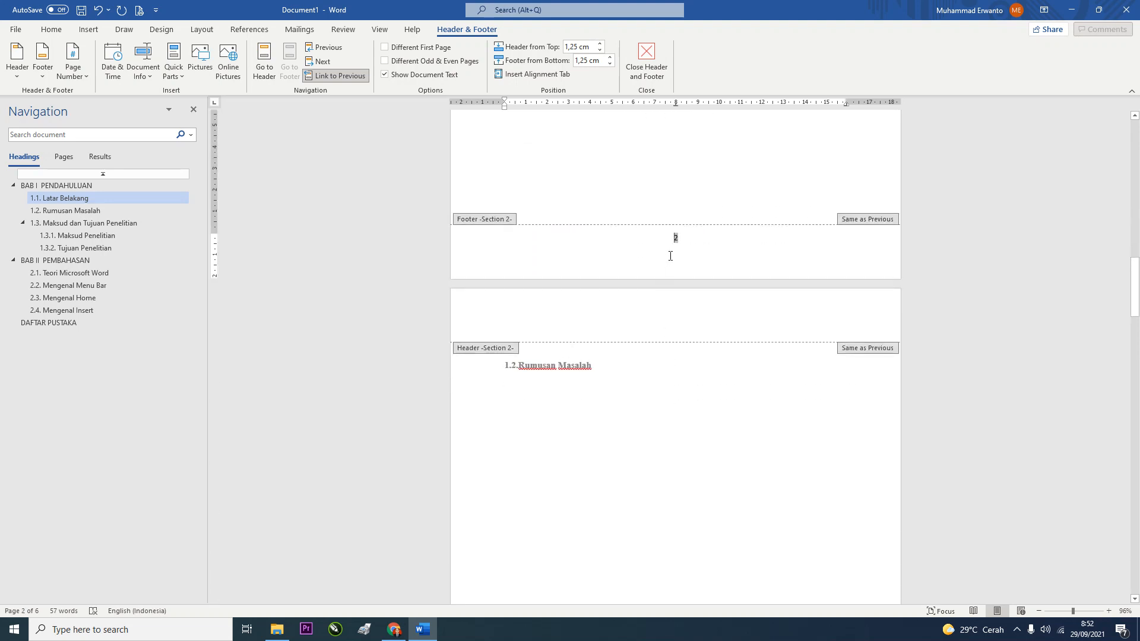
# Set the page number format to start at 1 from BAB I, then close Header & Footer
pyautogui.click(76, 75)
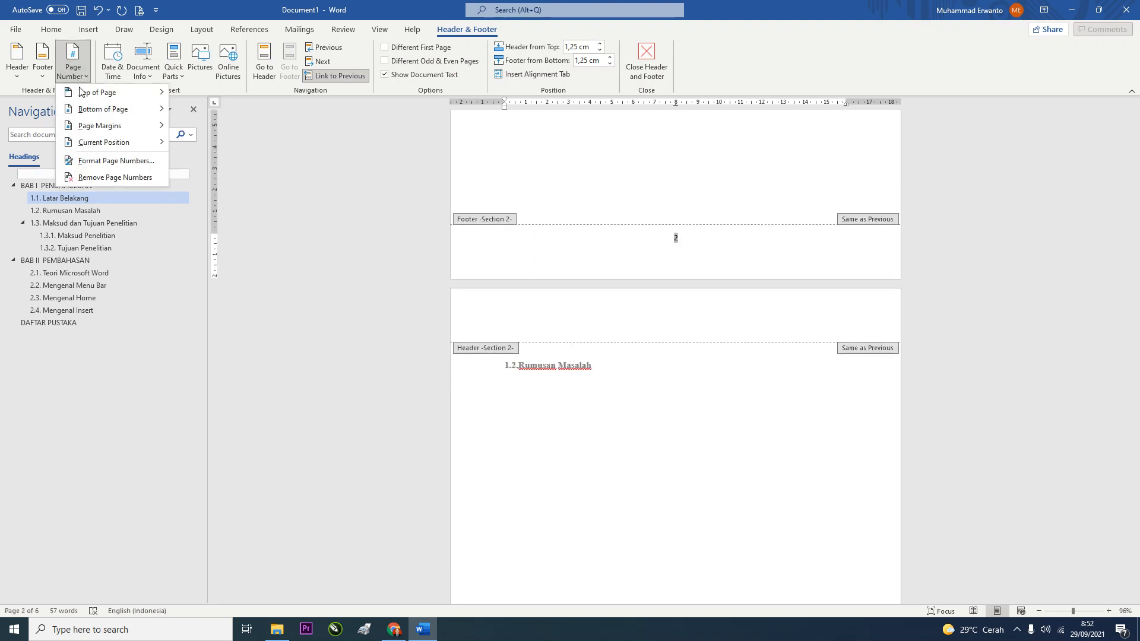
pyautogui.click(93, 164)
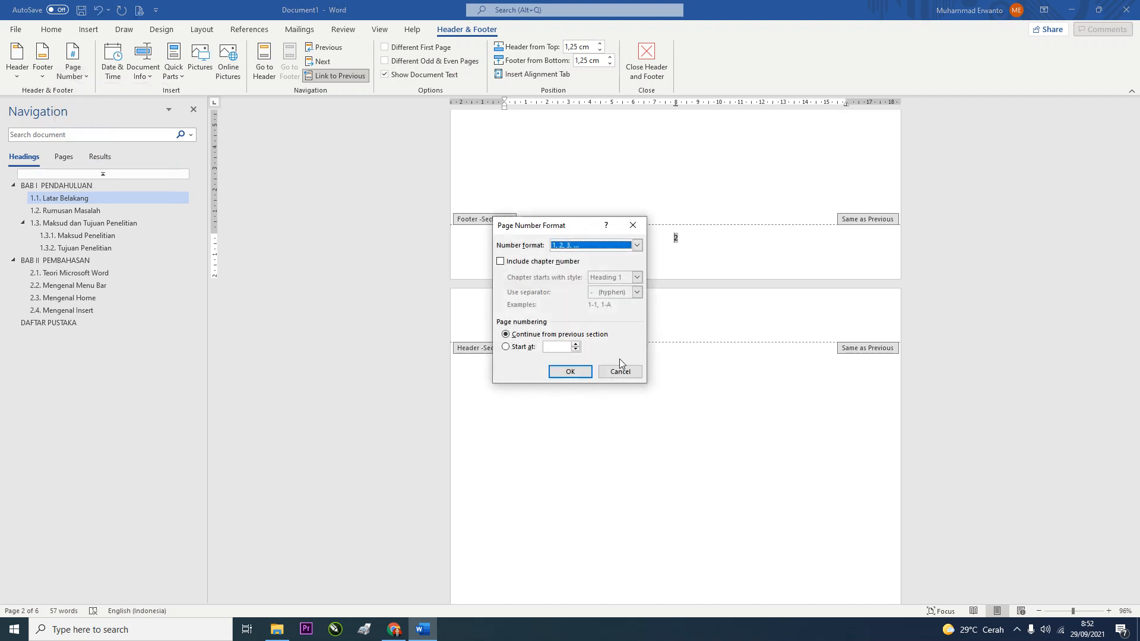
pyautogui.click(575, 348)
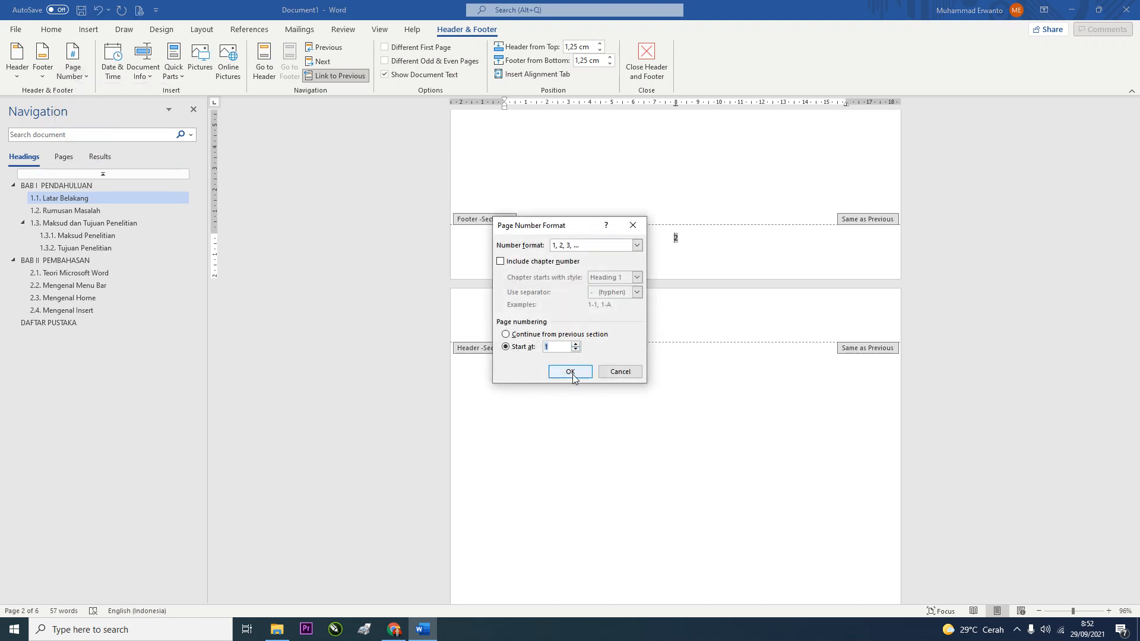
pyautogui.click(570, 372)
pyautogui.scroll(9, 650, 351)
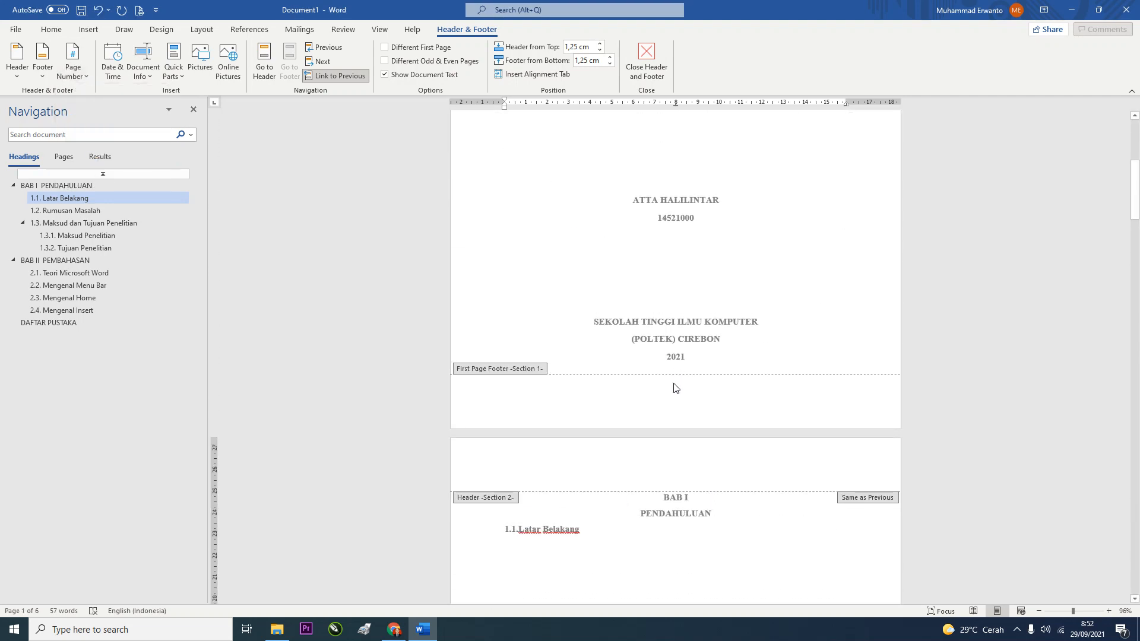
pyautogui.scroll(-12, 675, 385)
pyautogui.scroll(-10, 689, 365)
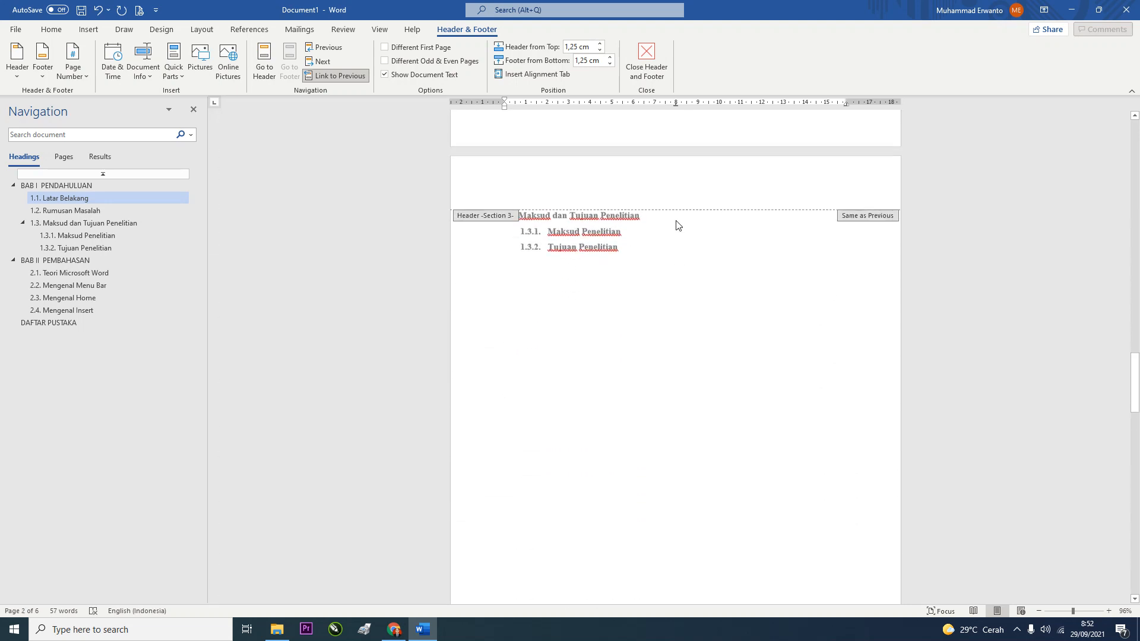
pyautogui.scroll(-13, 678, 320)
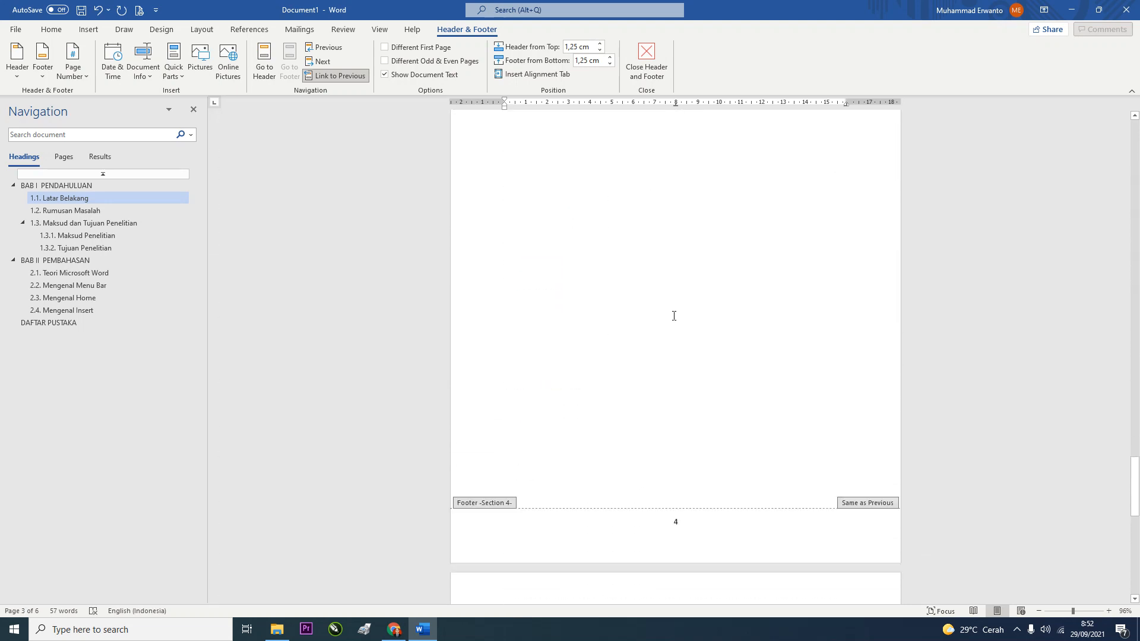
pyautogui.scroll(-10, 673, 322)
pyautogui.scroll(9, 678, 339)
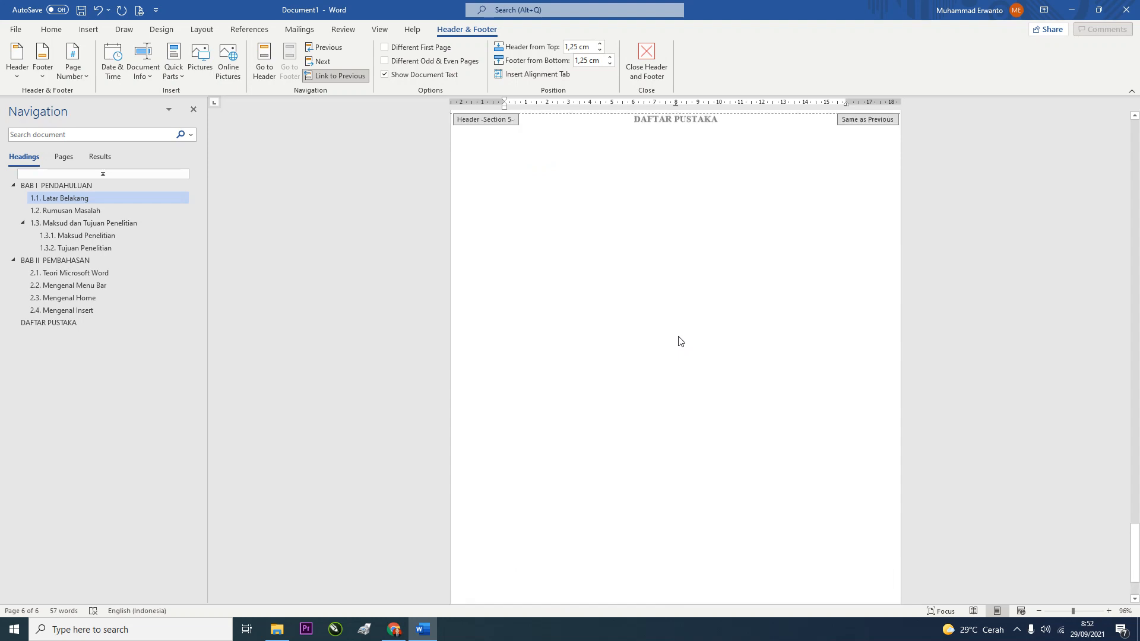
pyautogui.scroll(3, 683, 321)
pyautogui.press('Escape')
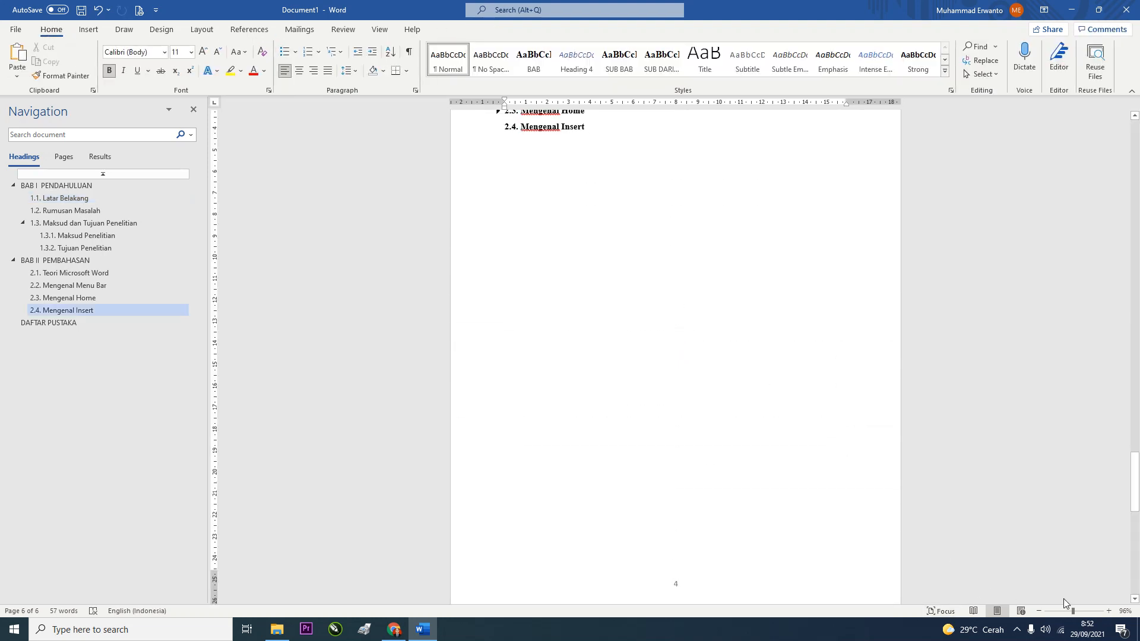
# Zoom out to about 57% and scroll through the six pages to review the numbering
pyautogui.click(1061, 614)
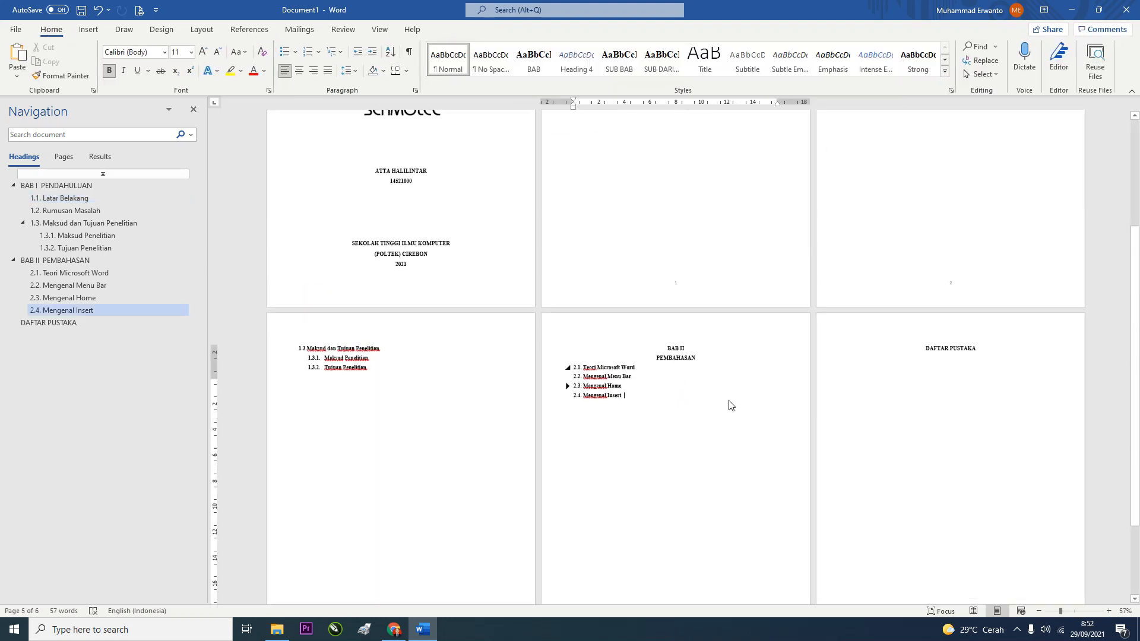
pyautogui.scroll(2, 728, 400)
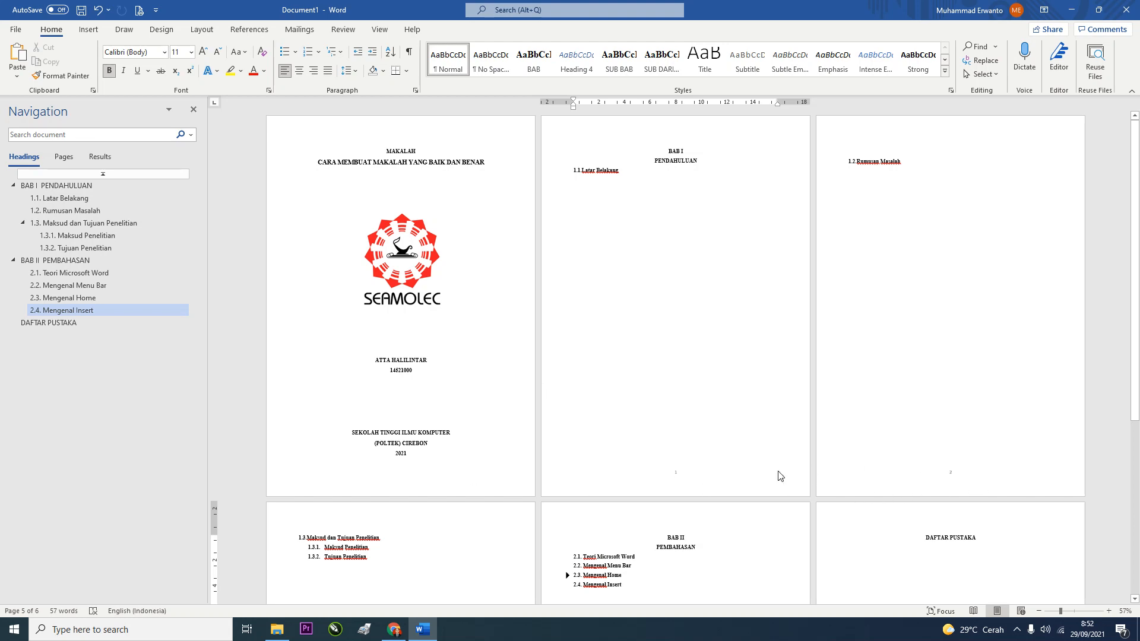
pyautogui.scroll(-10, 396, 501)
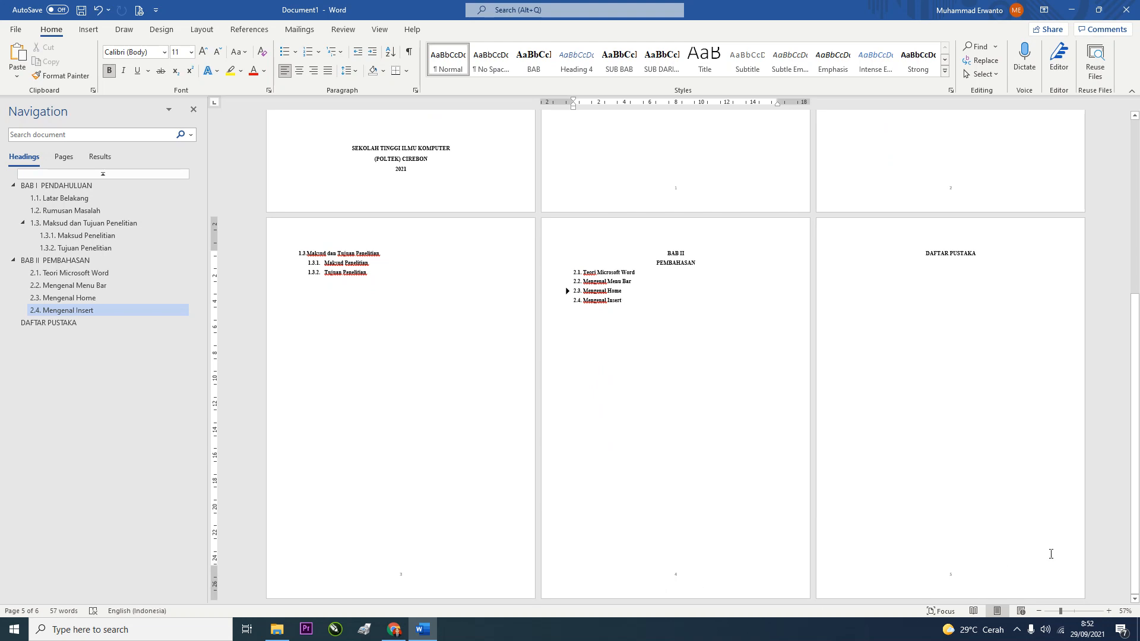
pyautogui.scroll(10, 975, 534)
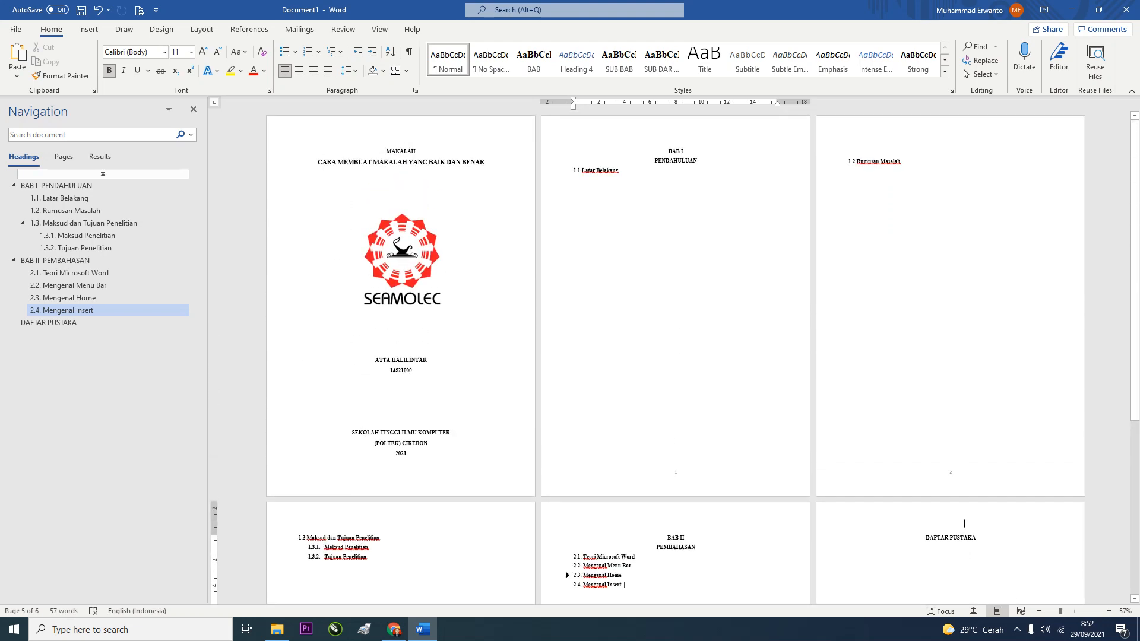